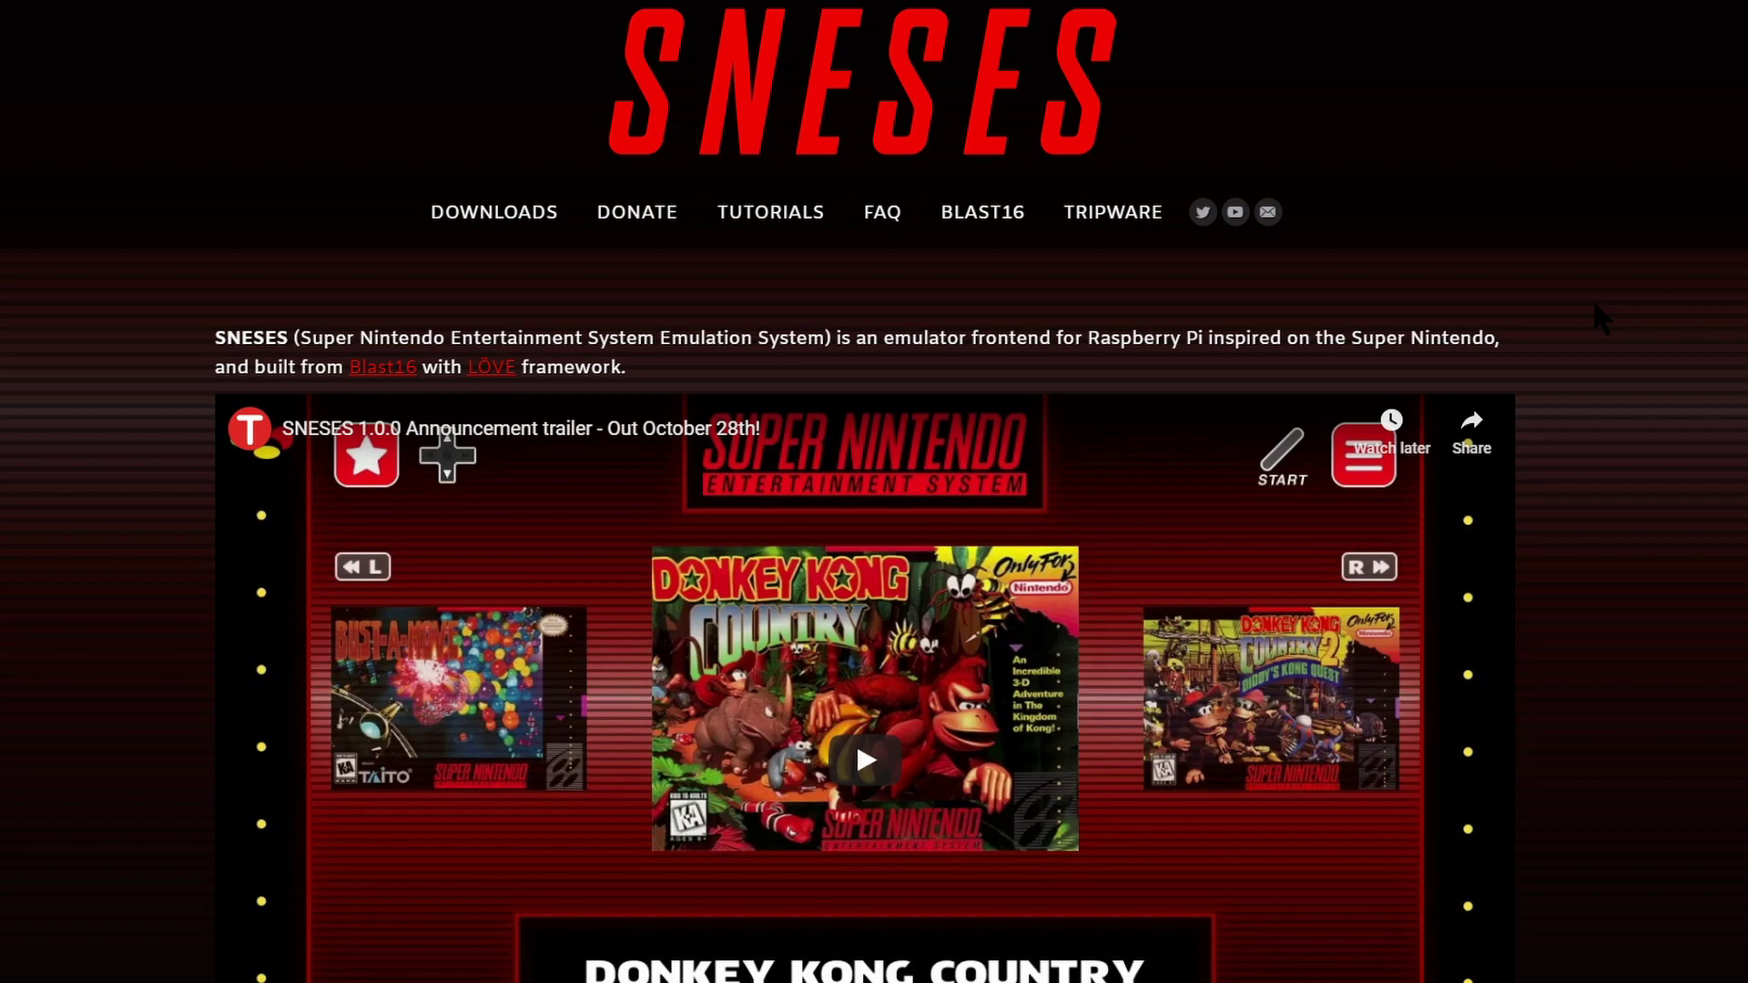
Review the SNESES site's key features, screenshots, other features and download sections, including the latest build and SNES boxarts.
scroll(1597, 314, down, 3)
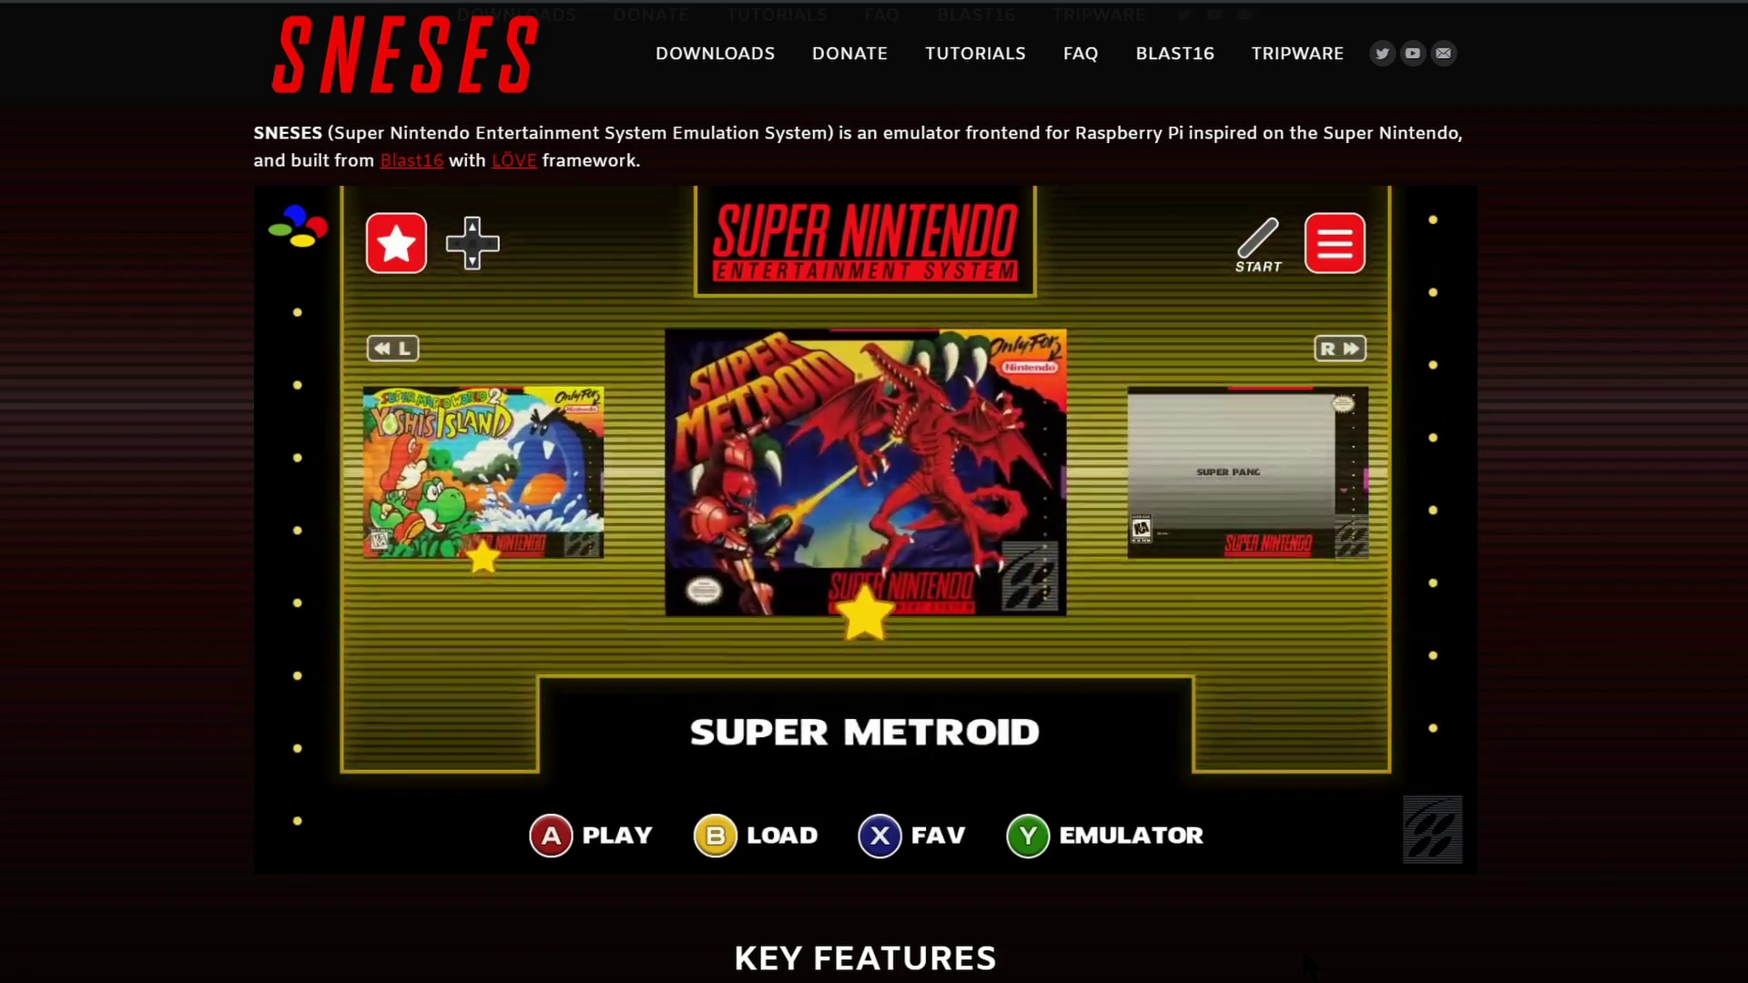
scroll(593, 363, down, 9)
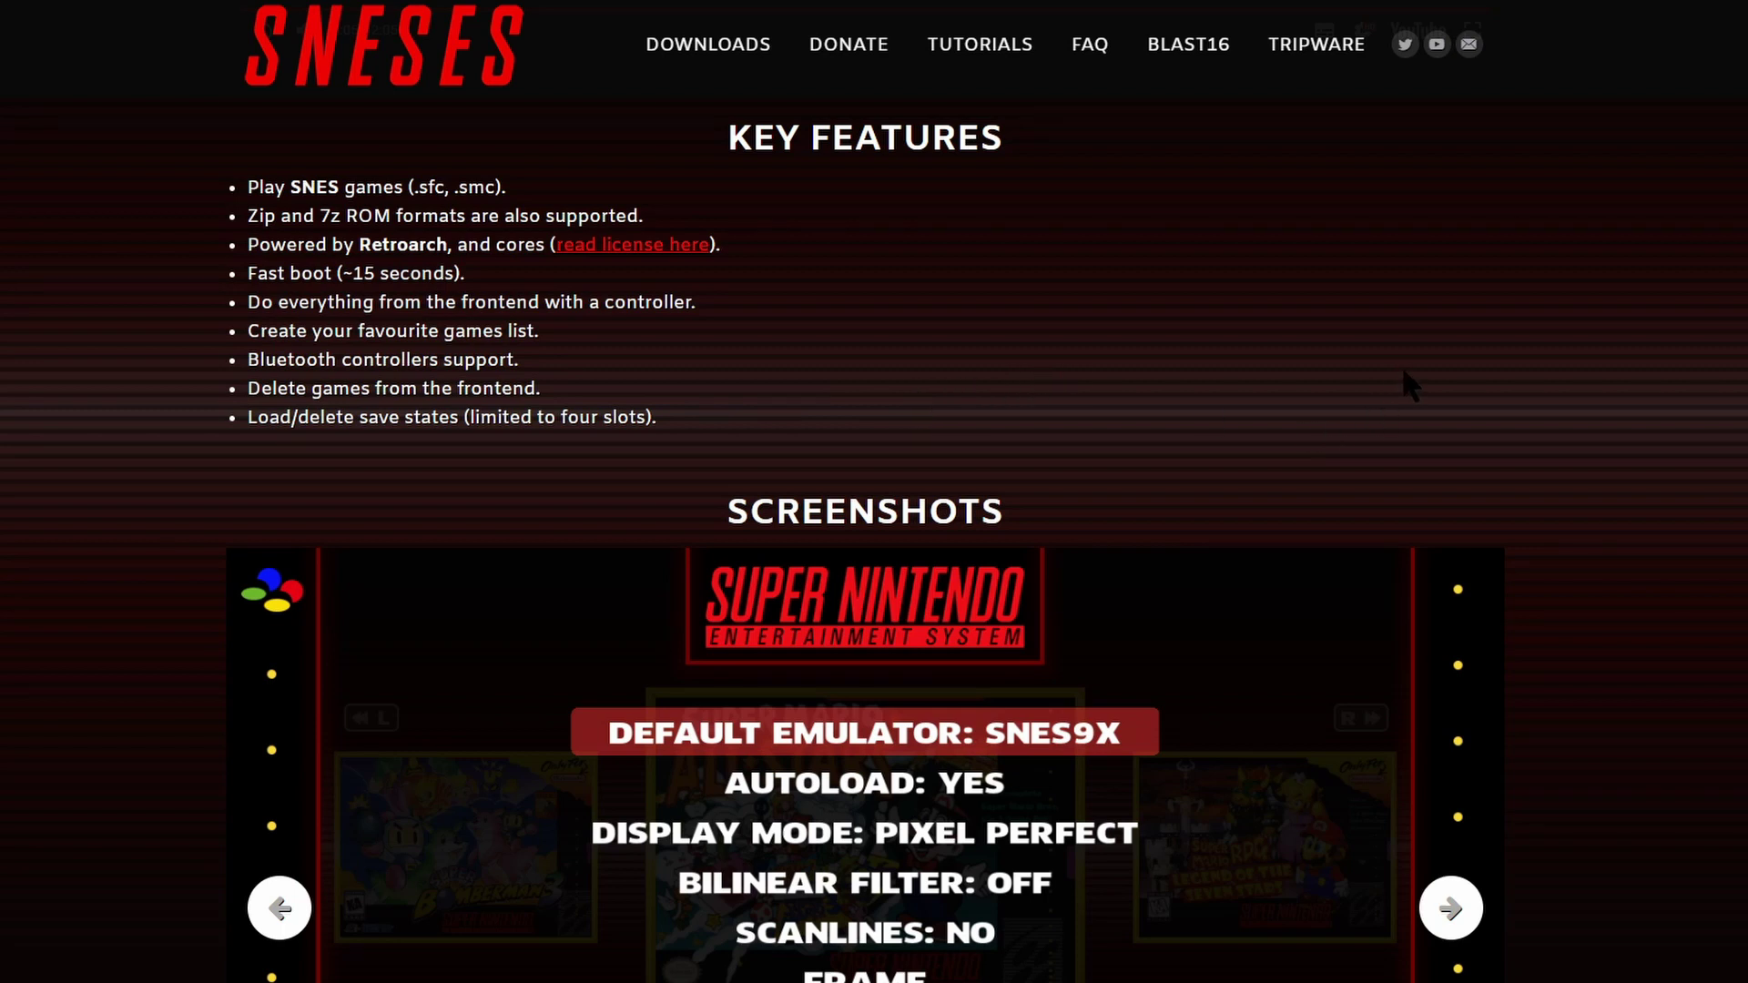
scroll(1403, 371, down, 4)
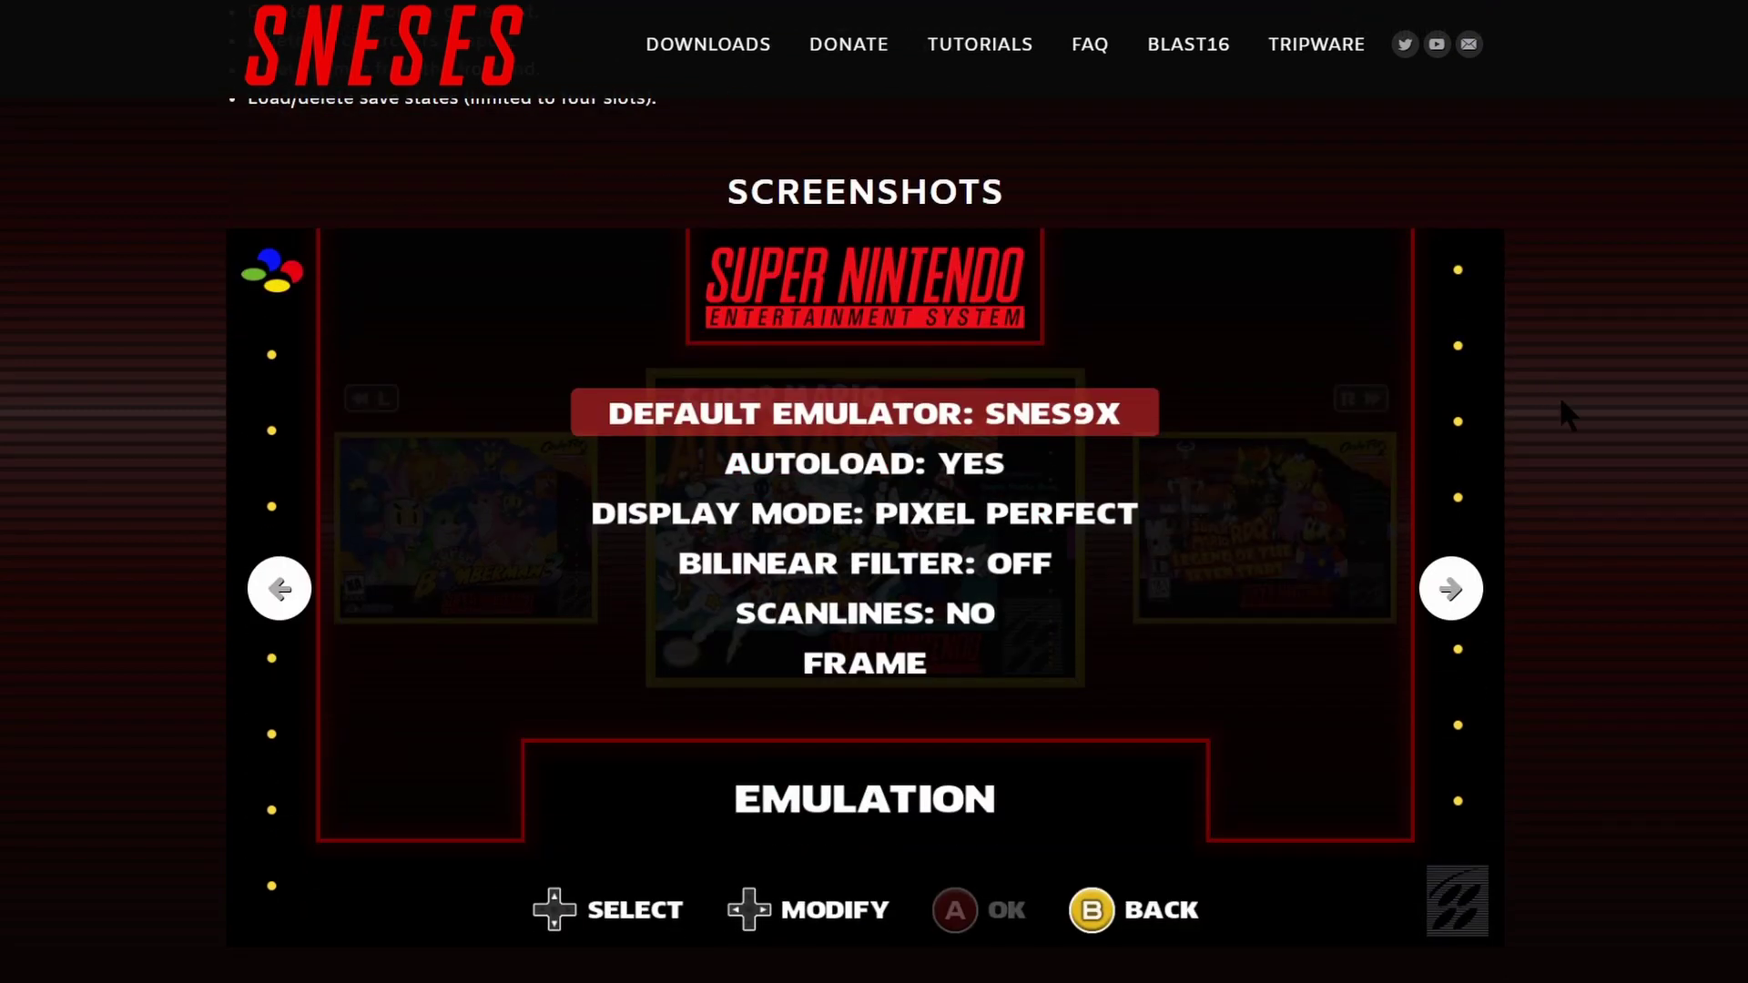
scroll(1559, 395, down, 6)
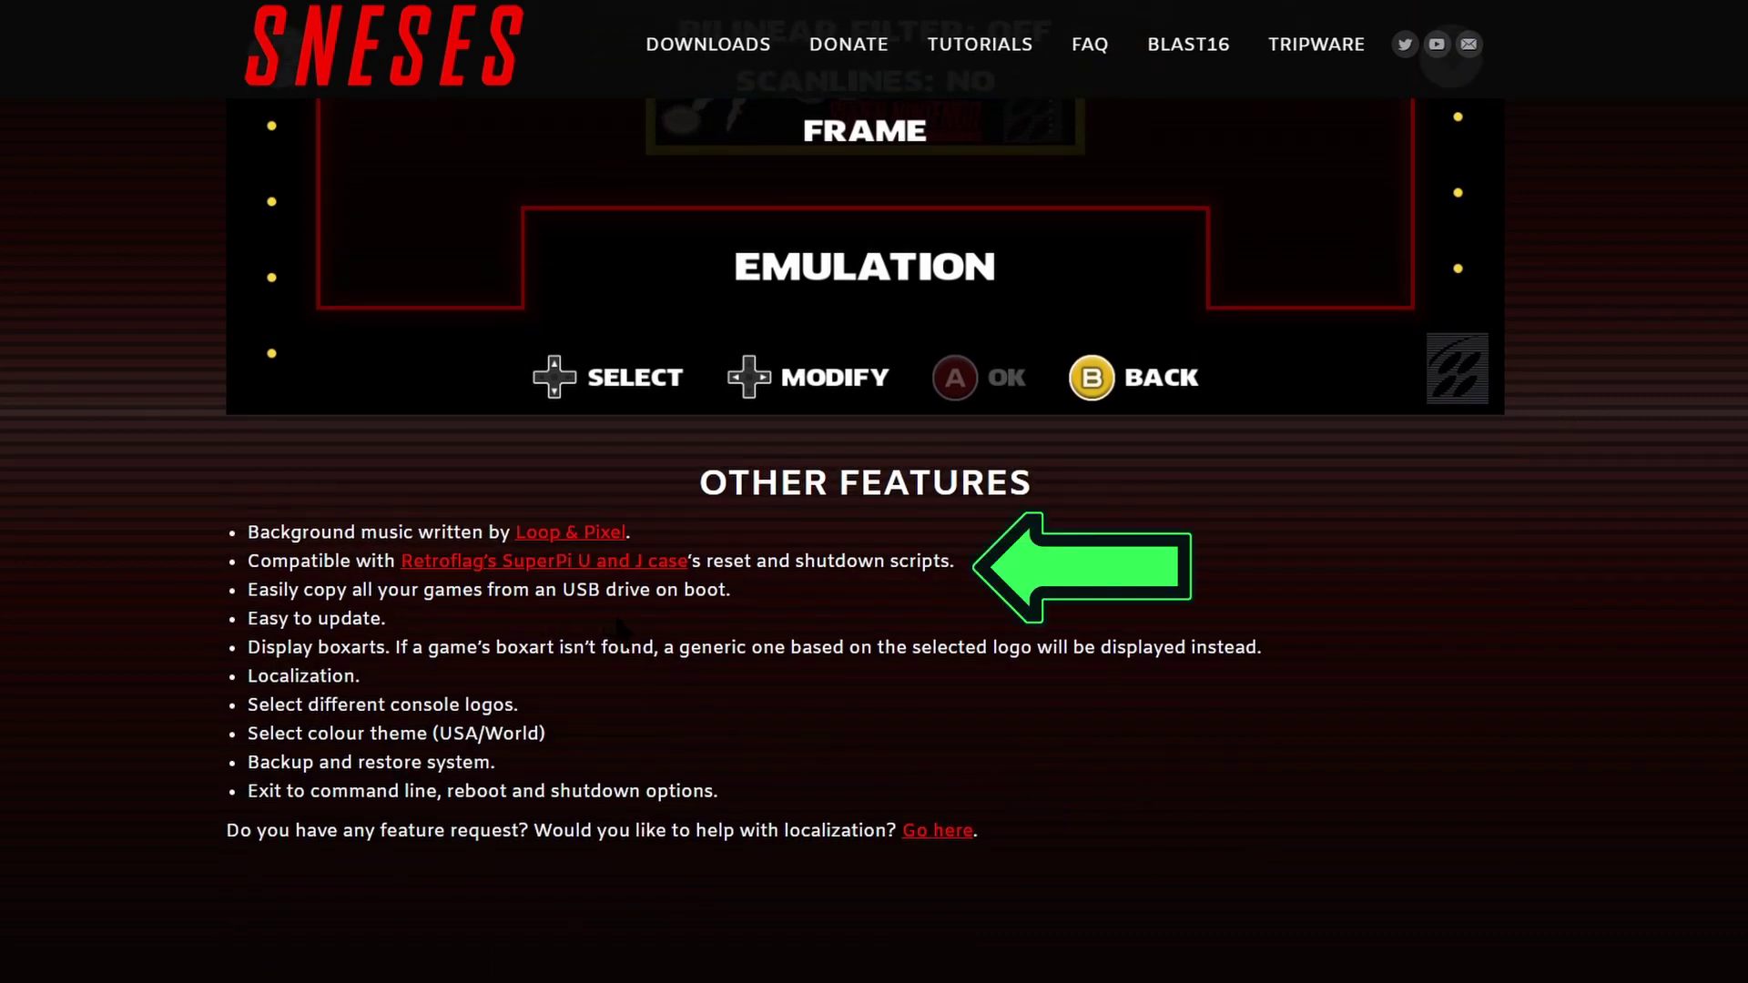
scroll(678, 626, down, 7)
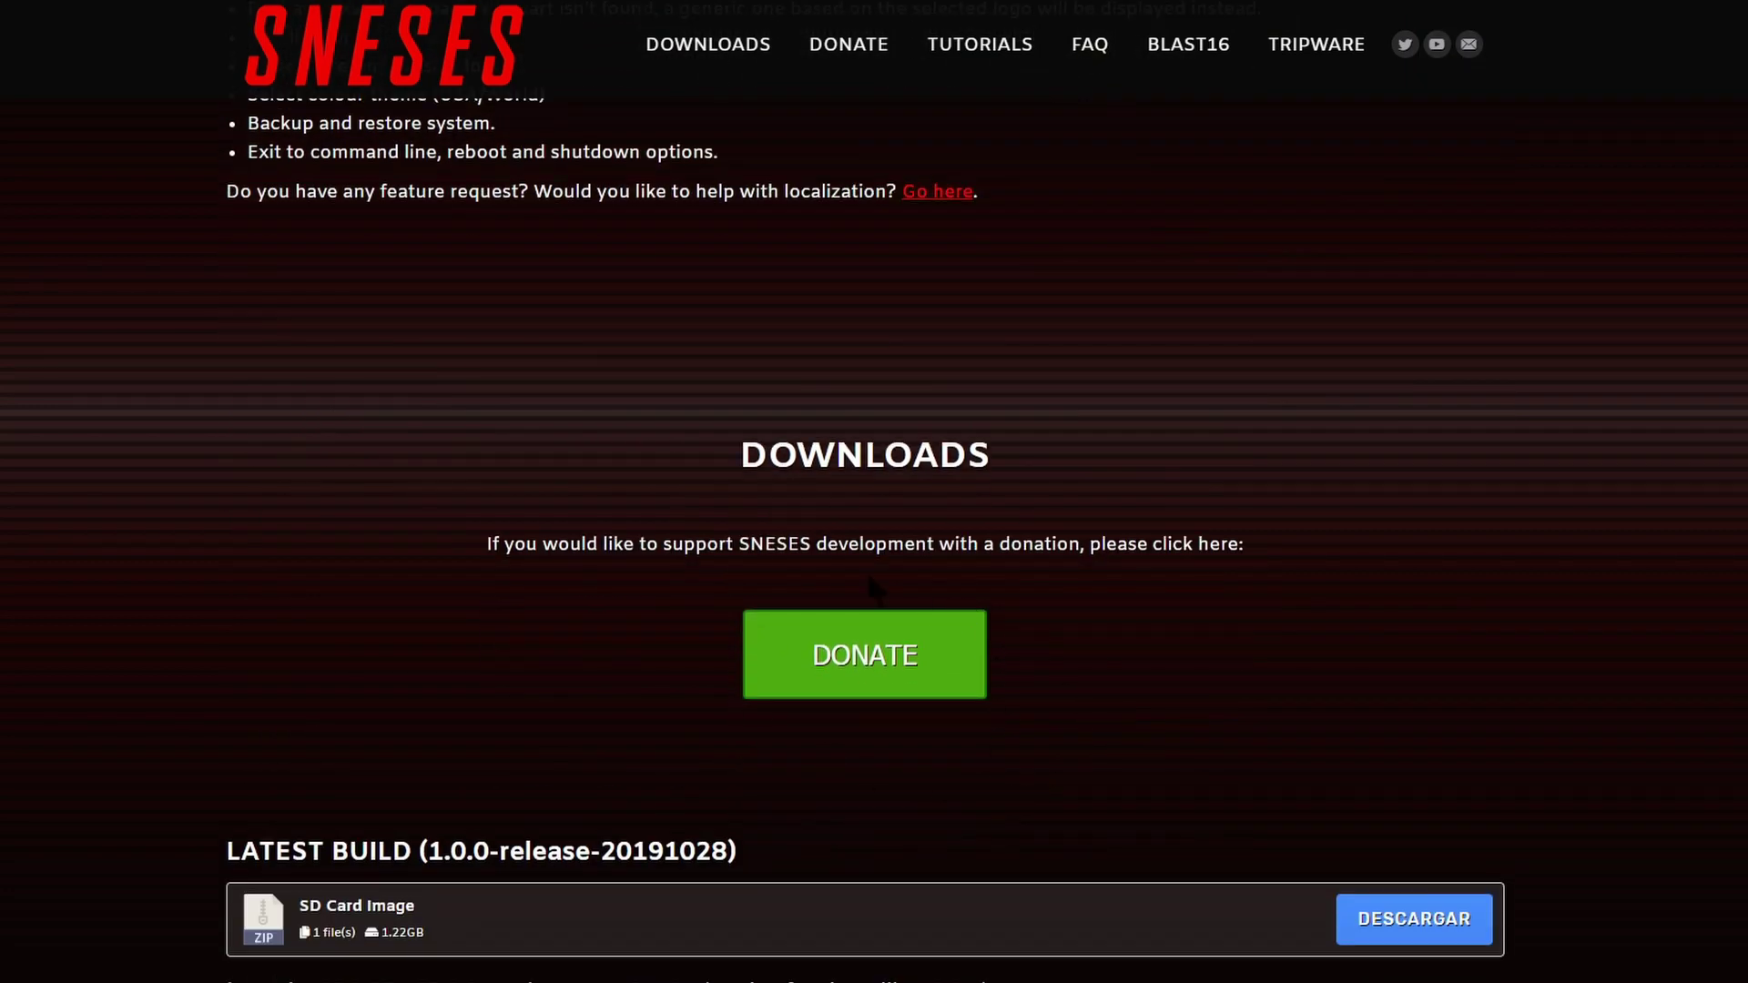
scroll(1099, 652, down, 5)
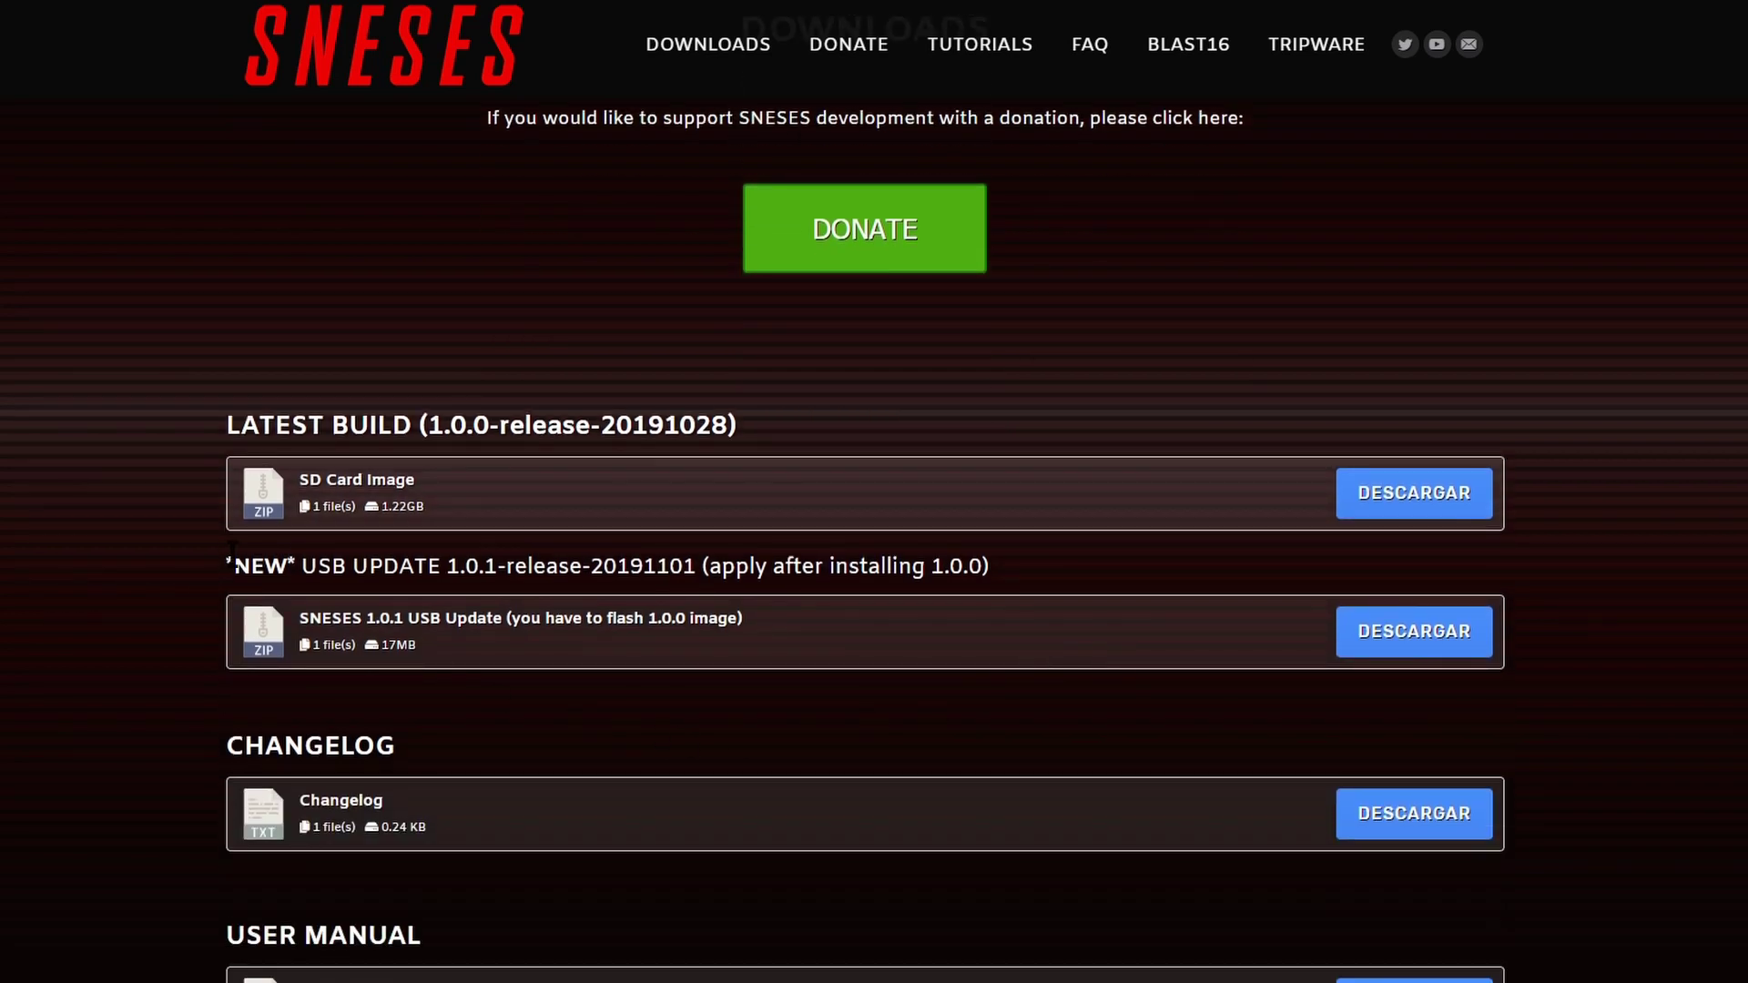
scroll(656, 509, down, 3)
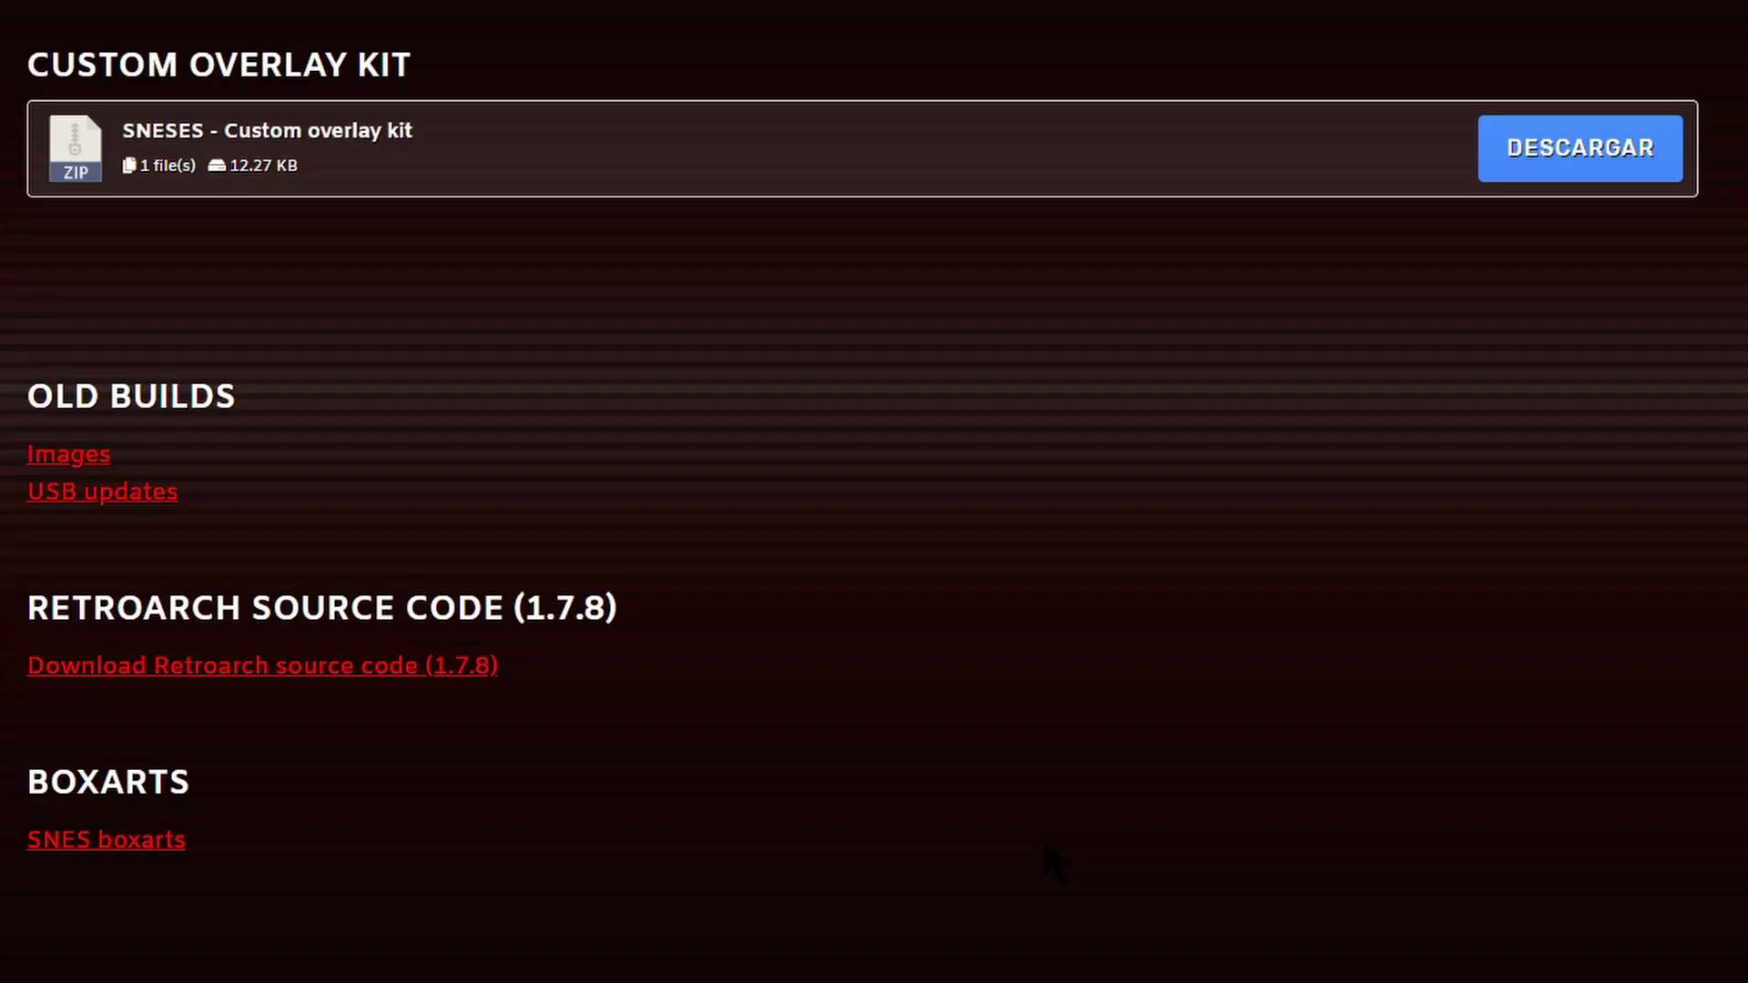
scroll(1053, 858, down, 2)
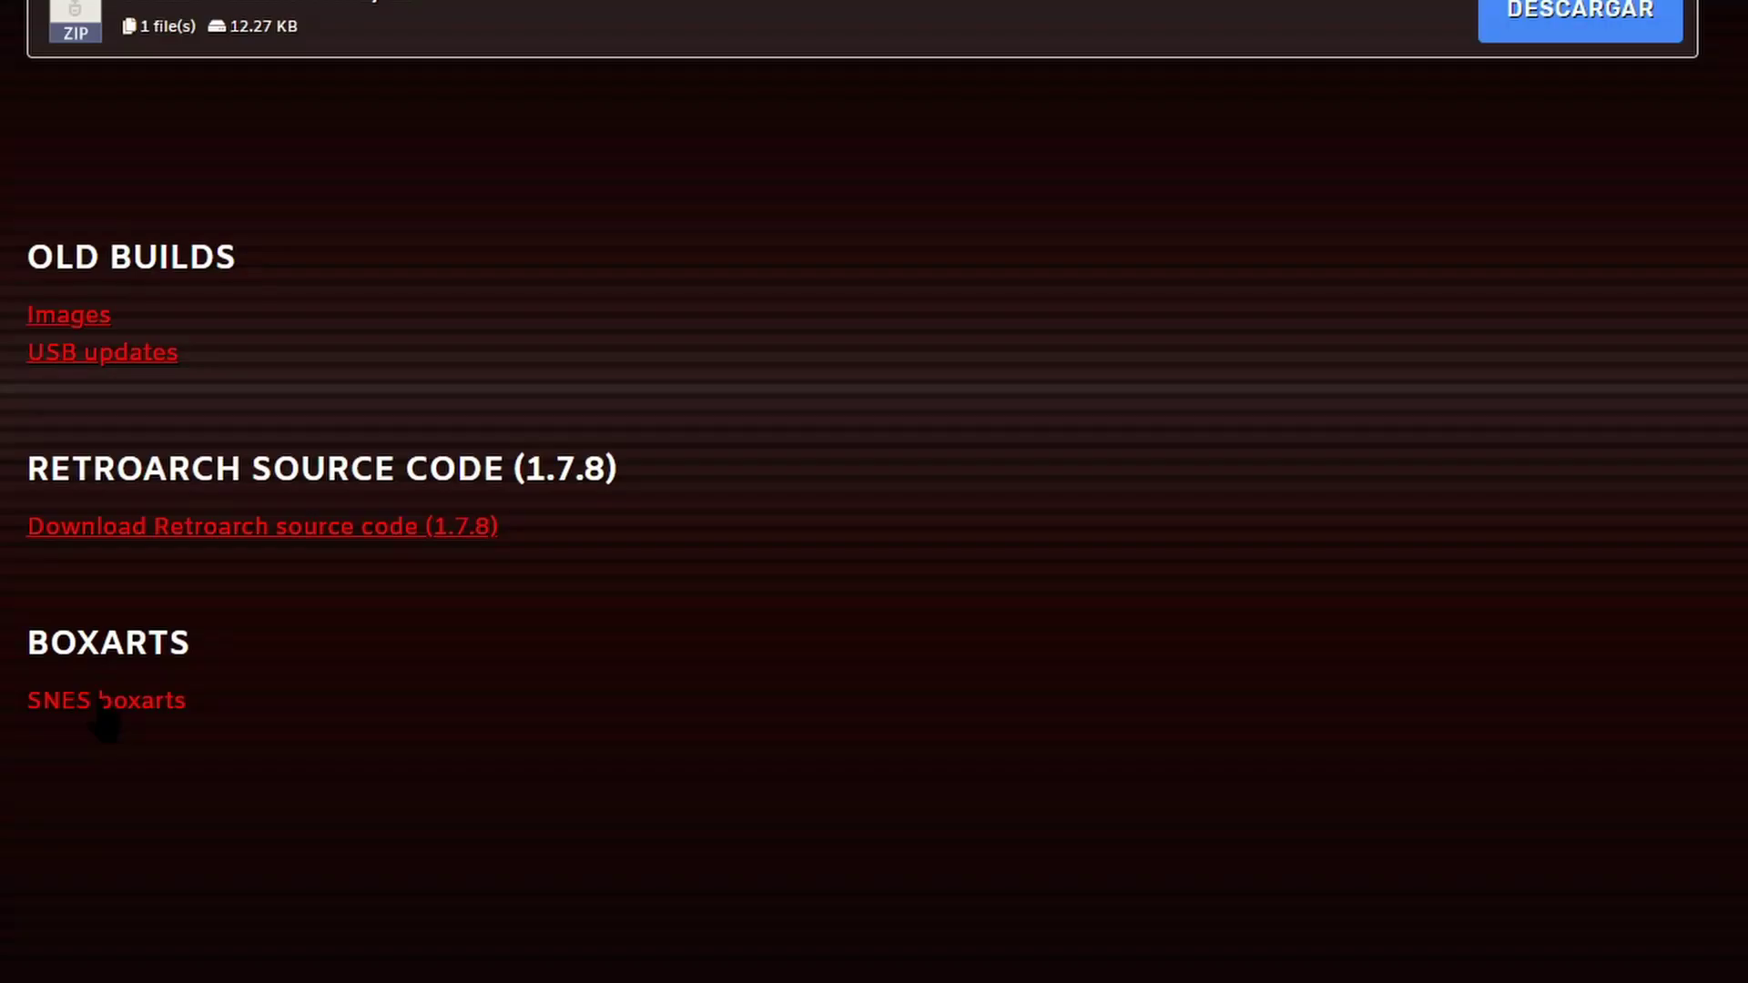
scroll(106, 721, up, 15)
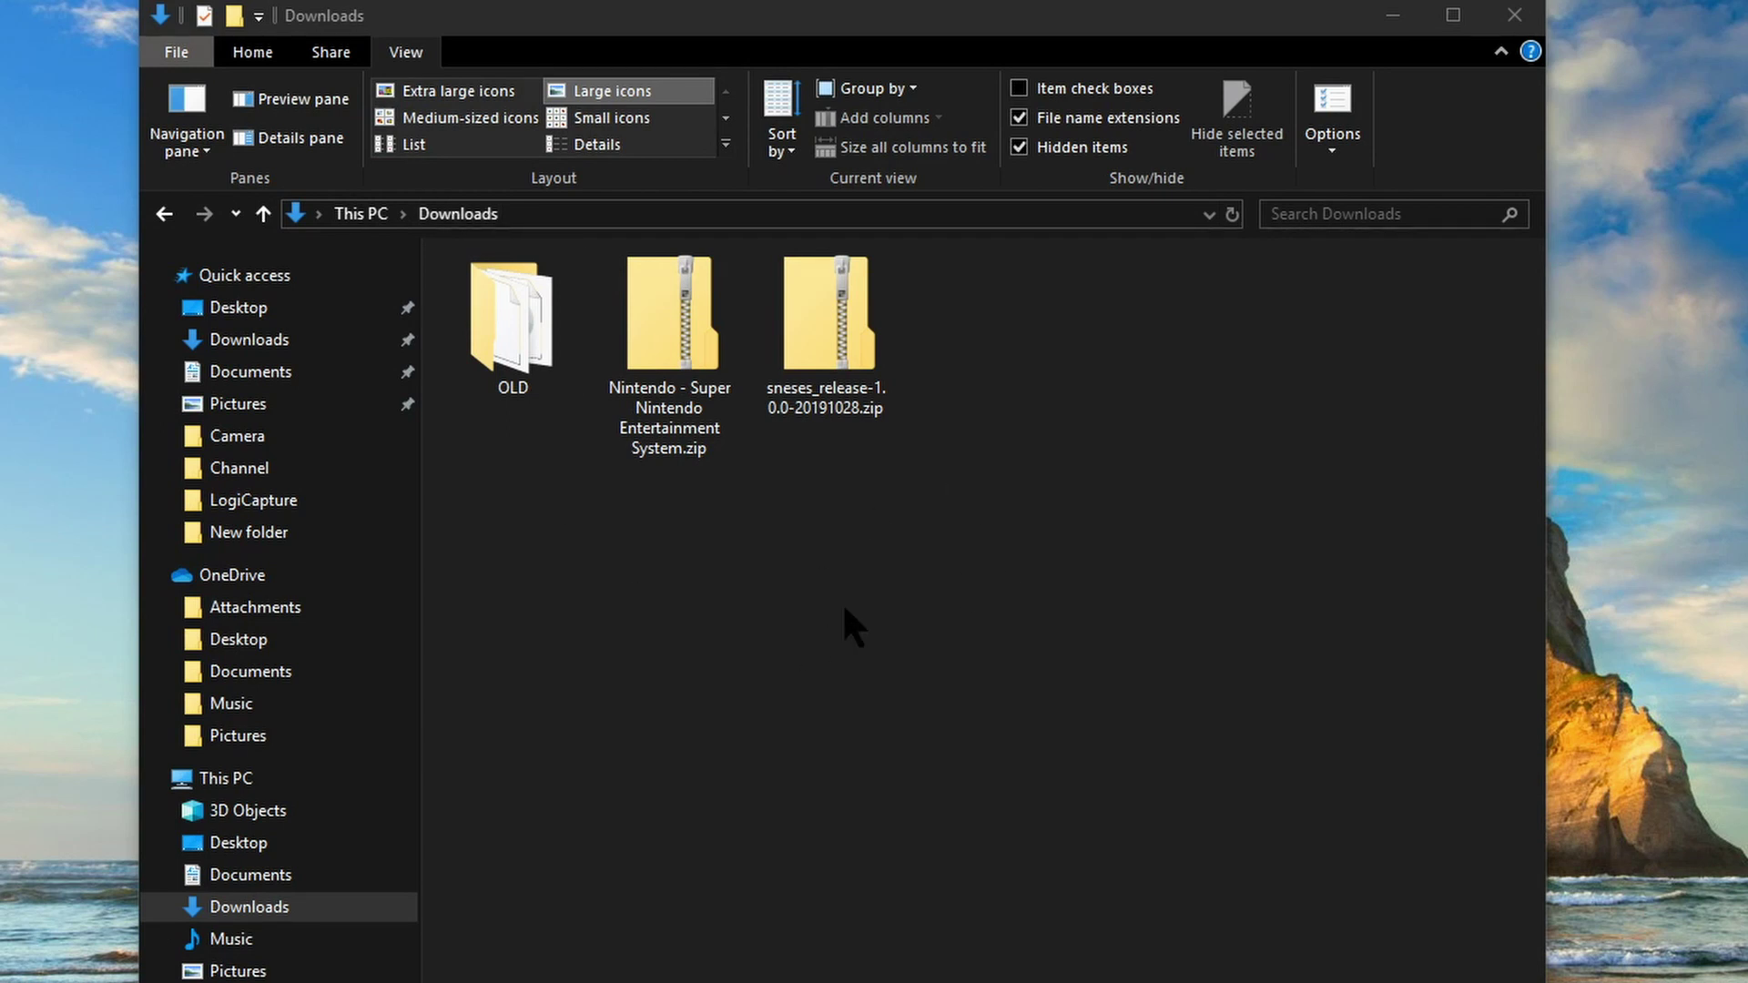
Extract sneses_release-1.0.0-20191028.zip into the Downloads folder with 7-Zip.
right_click(813, 311)
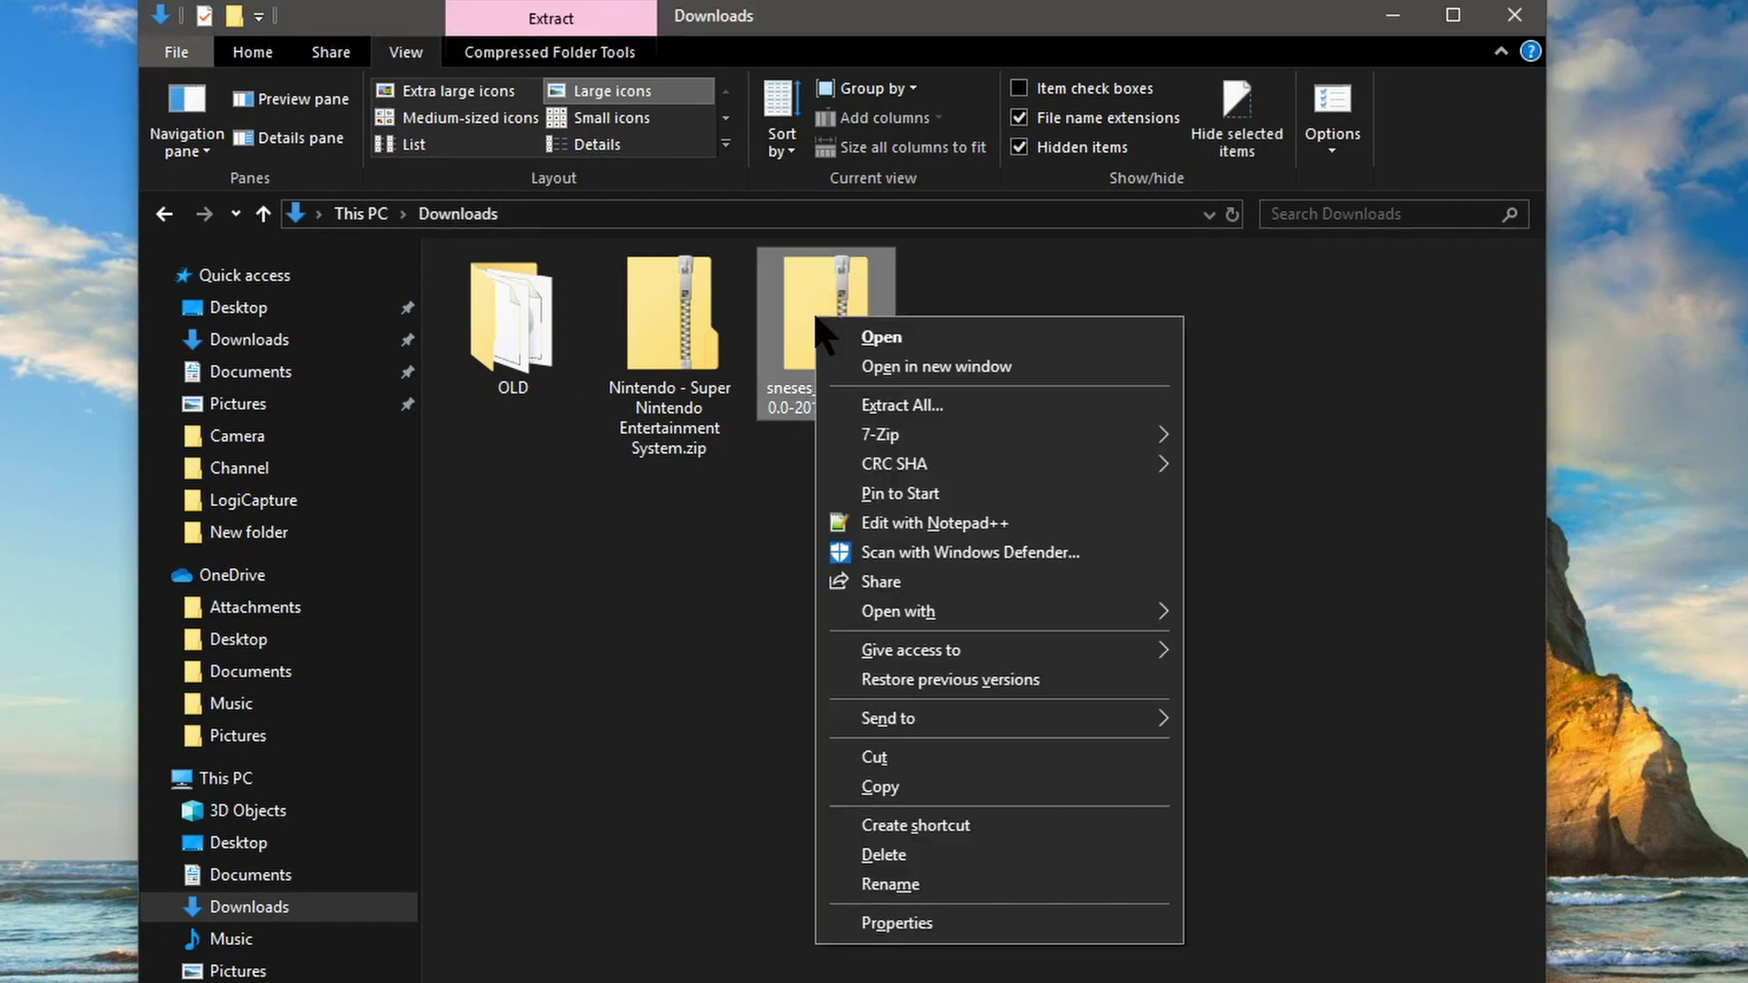
mouse_move(912, 448)
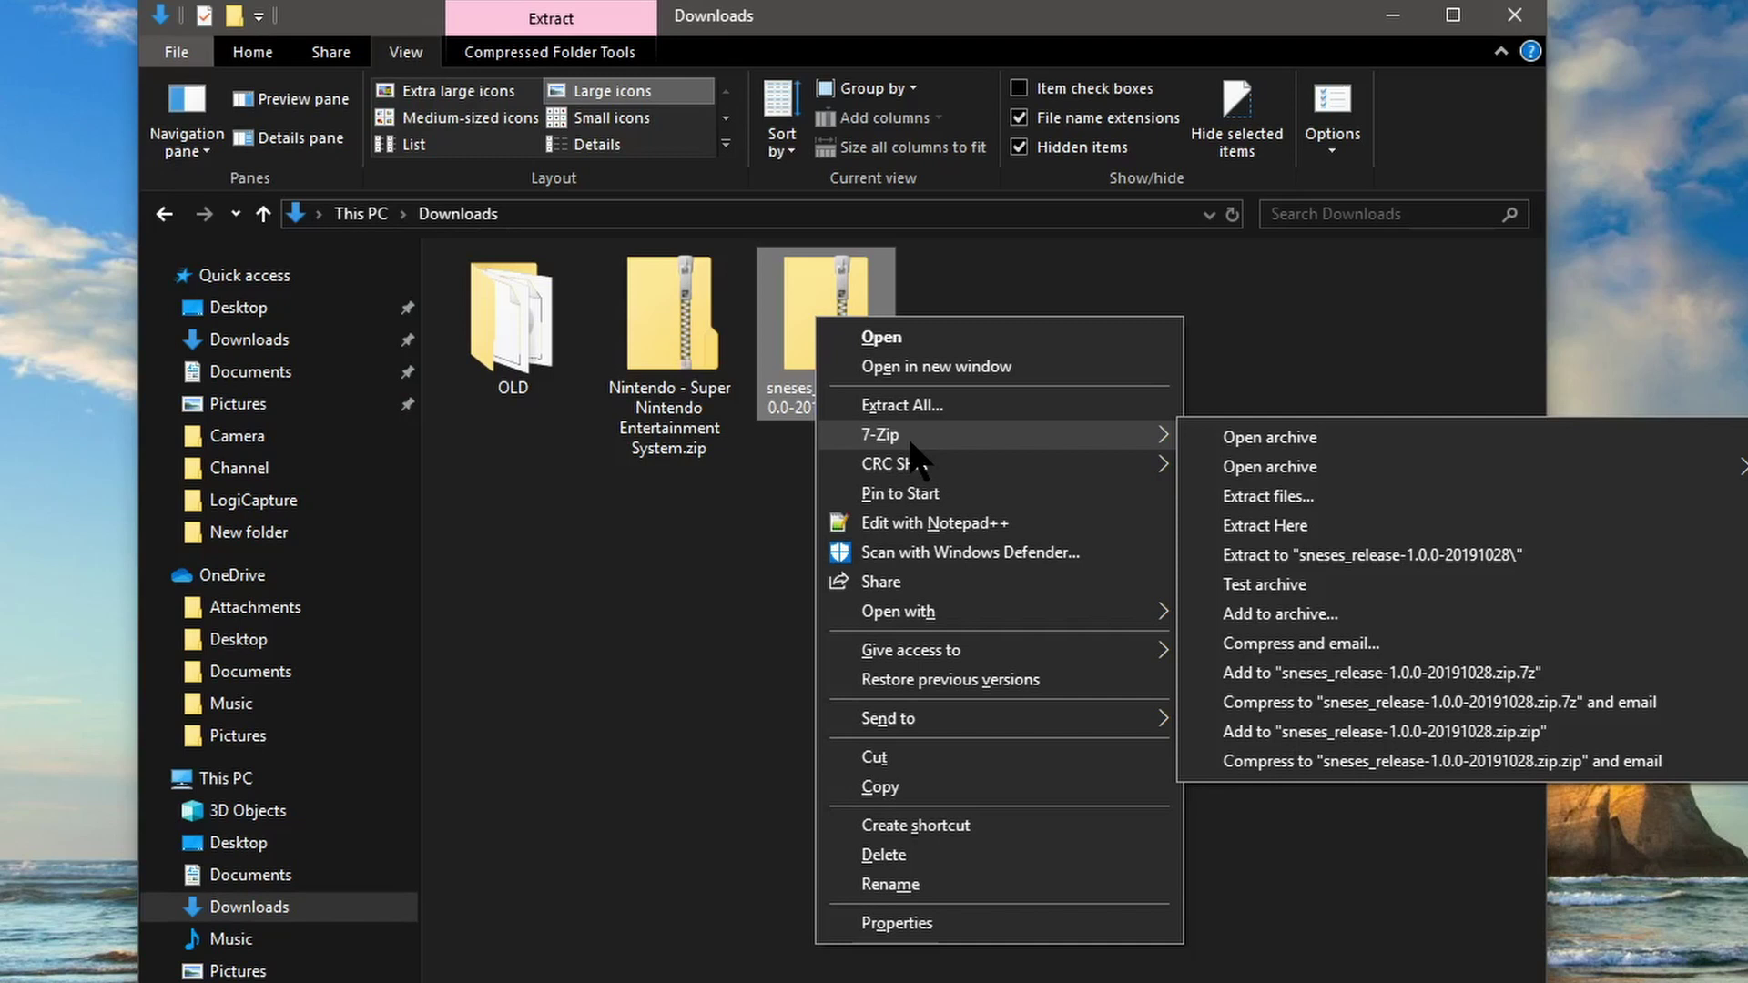
click(1311, 526)
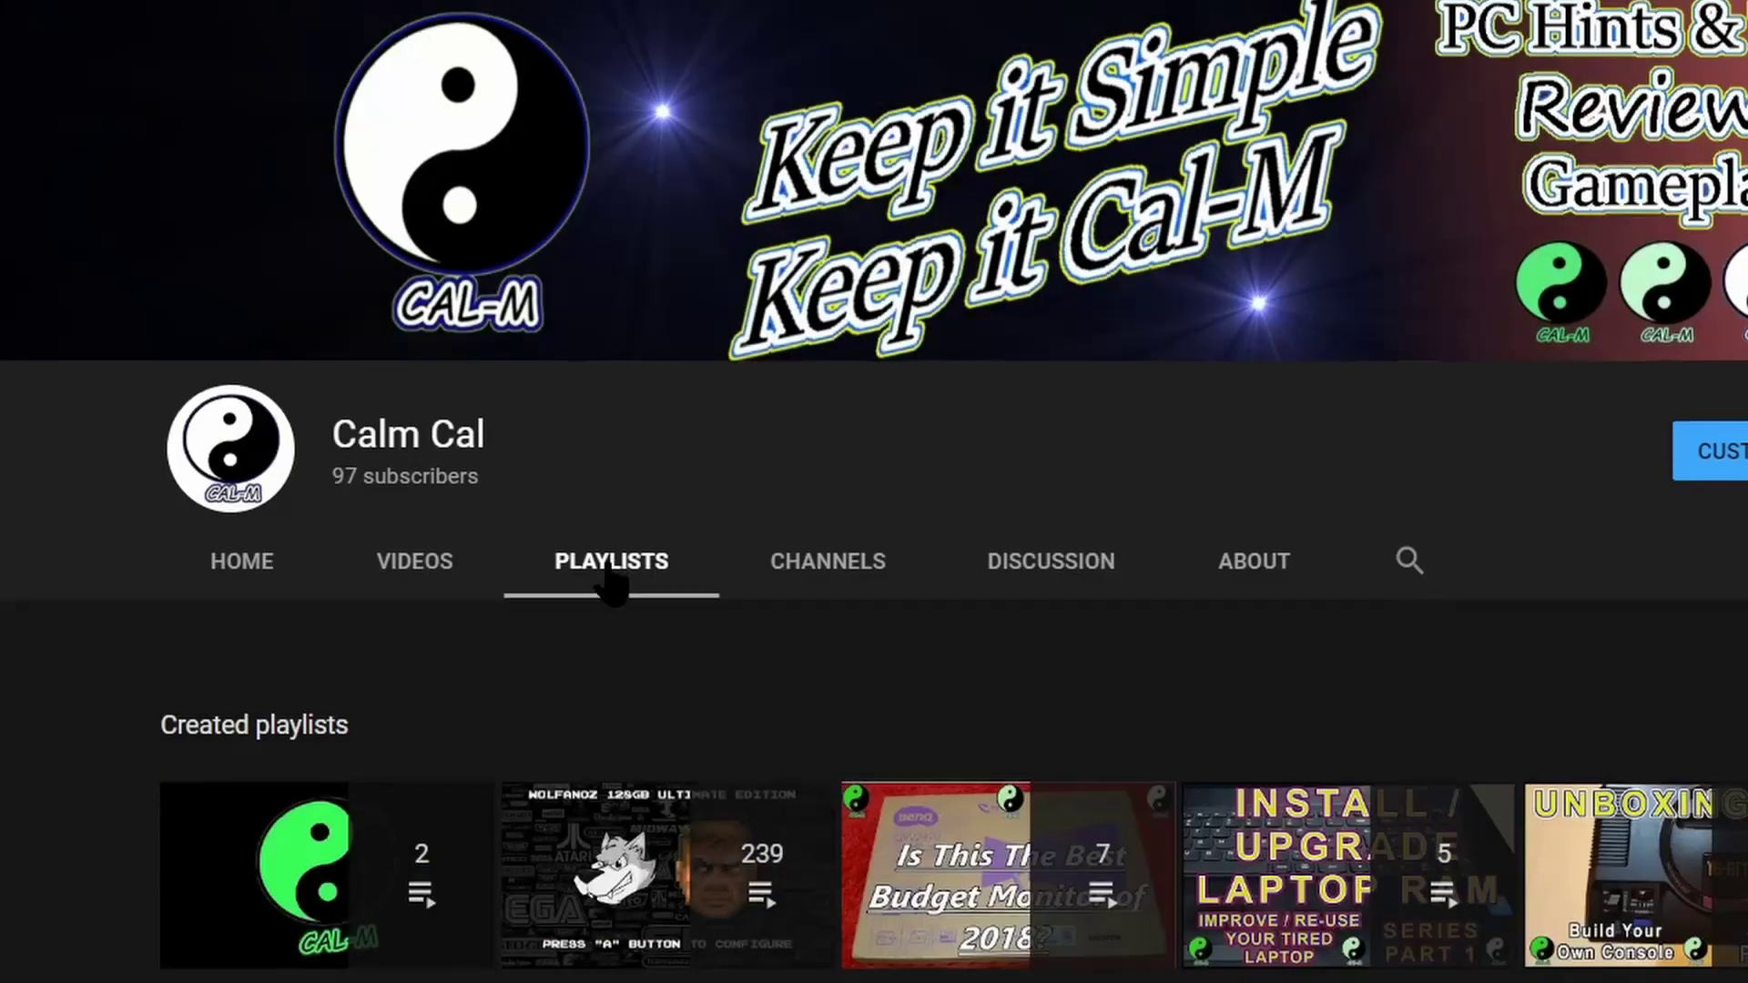
Open the full Free Software Must Haves playlist from the YouTube channel's created playlists.
scroll(543, 824, down, 5)
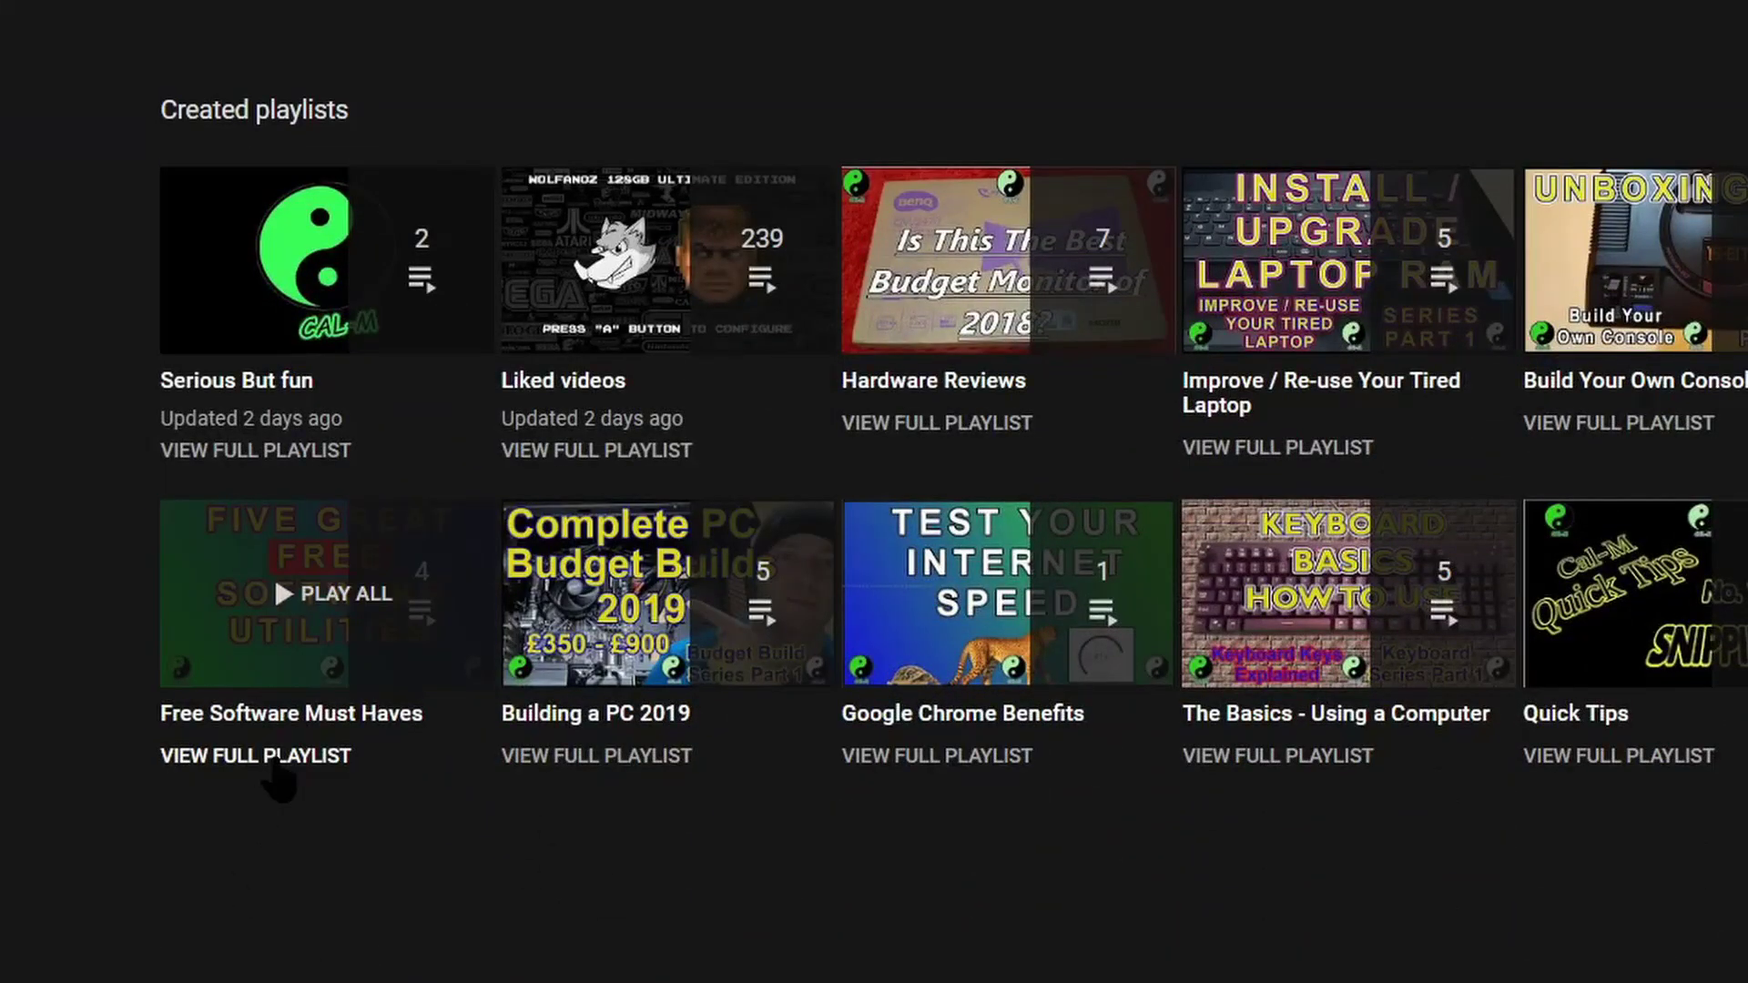
click(273, 763)
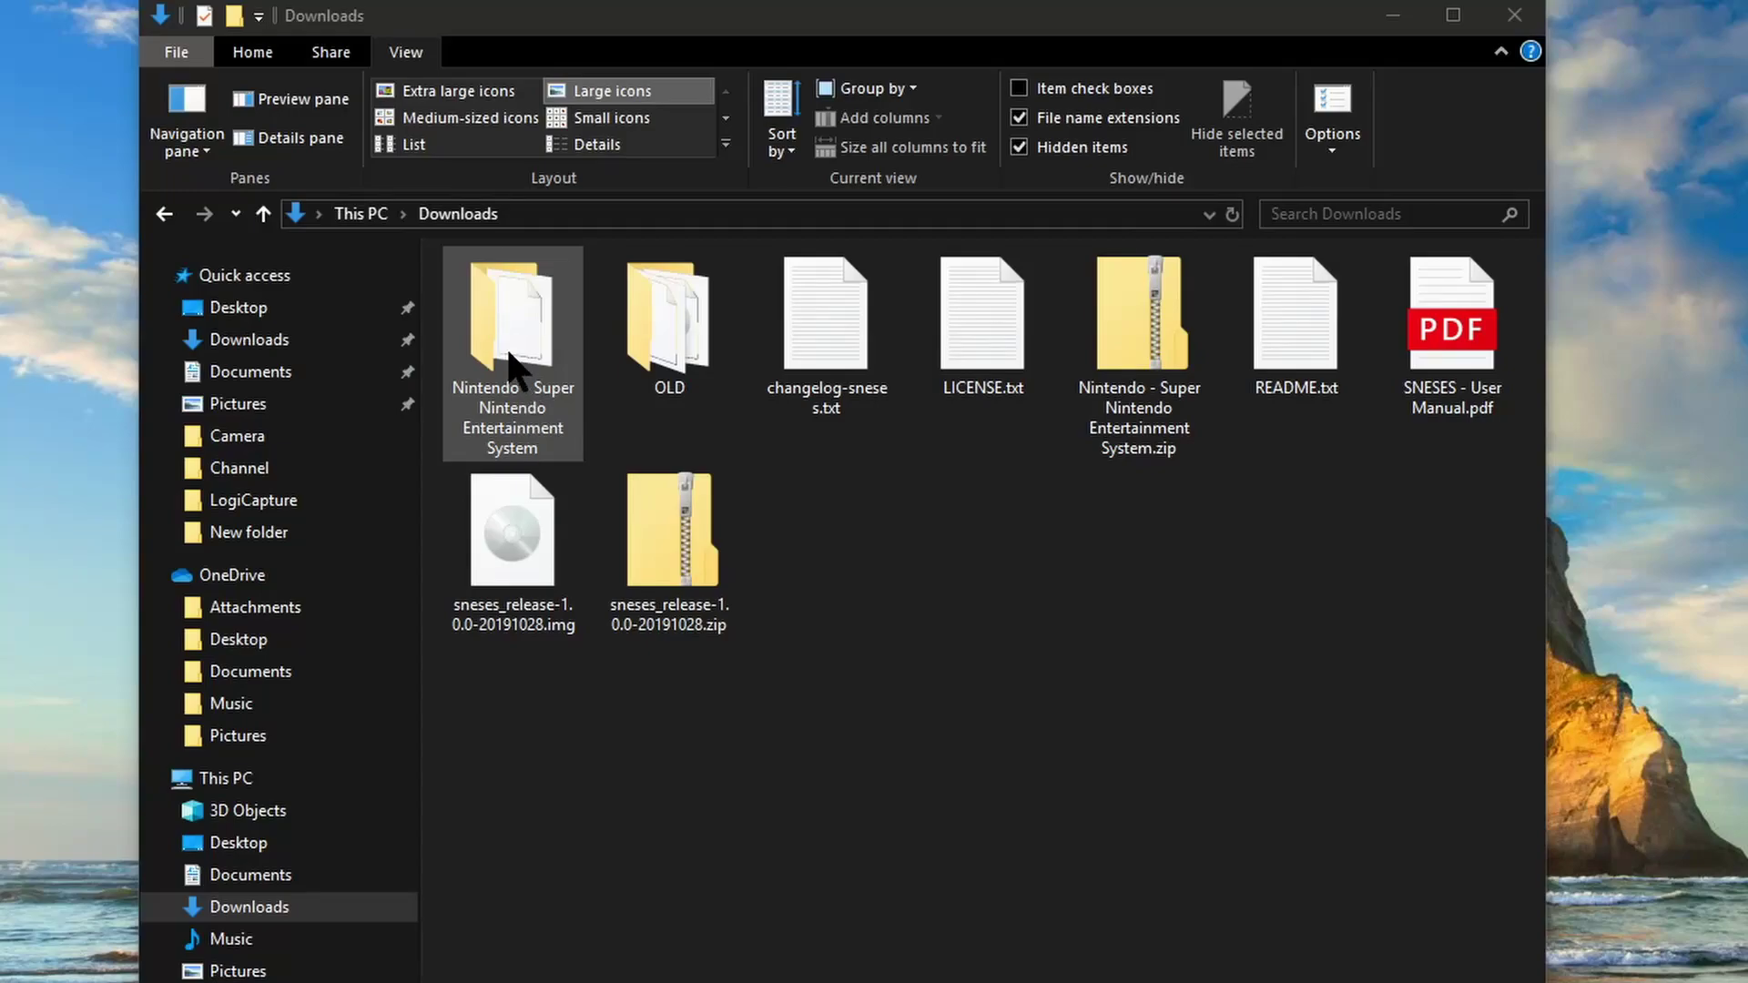
Check the extracted Nintendo - Super Nintendo Entertainment System folder, and extract its zip again, replacing all existing files.
double_click(499, 314)
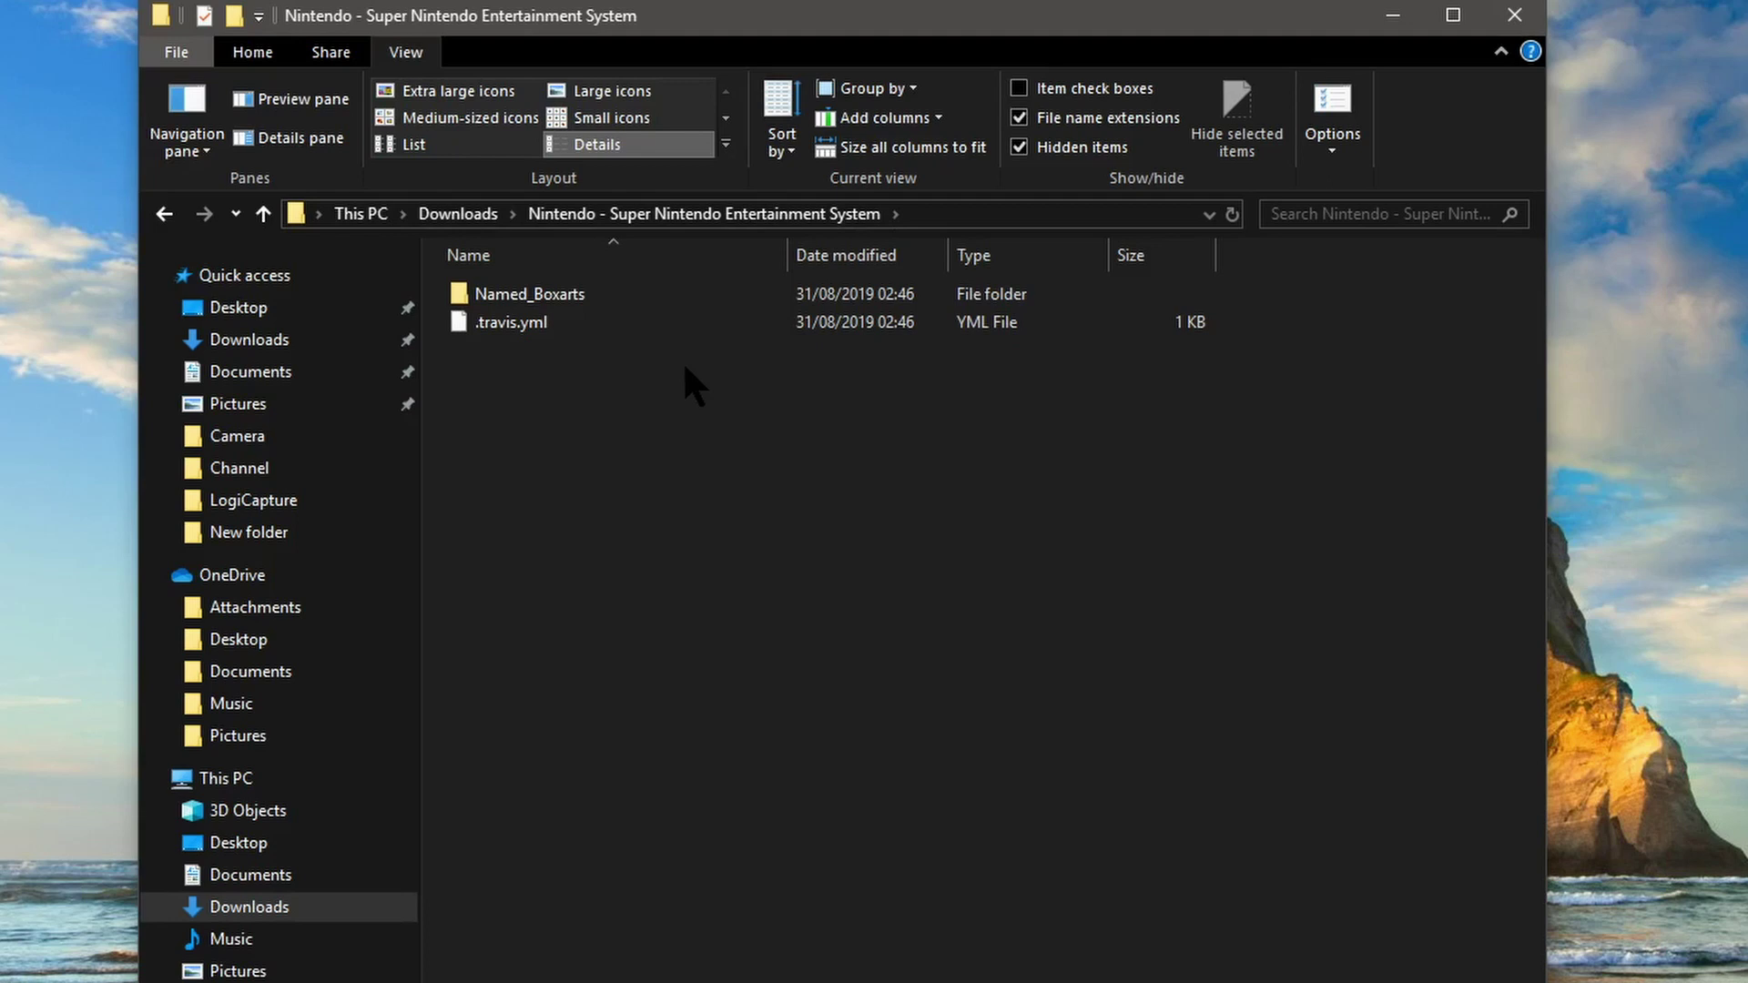
double_click(564, 294)
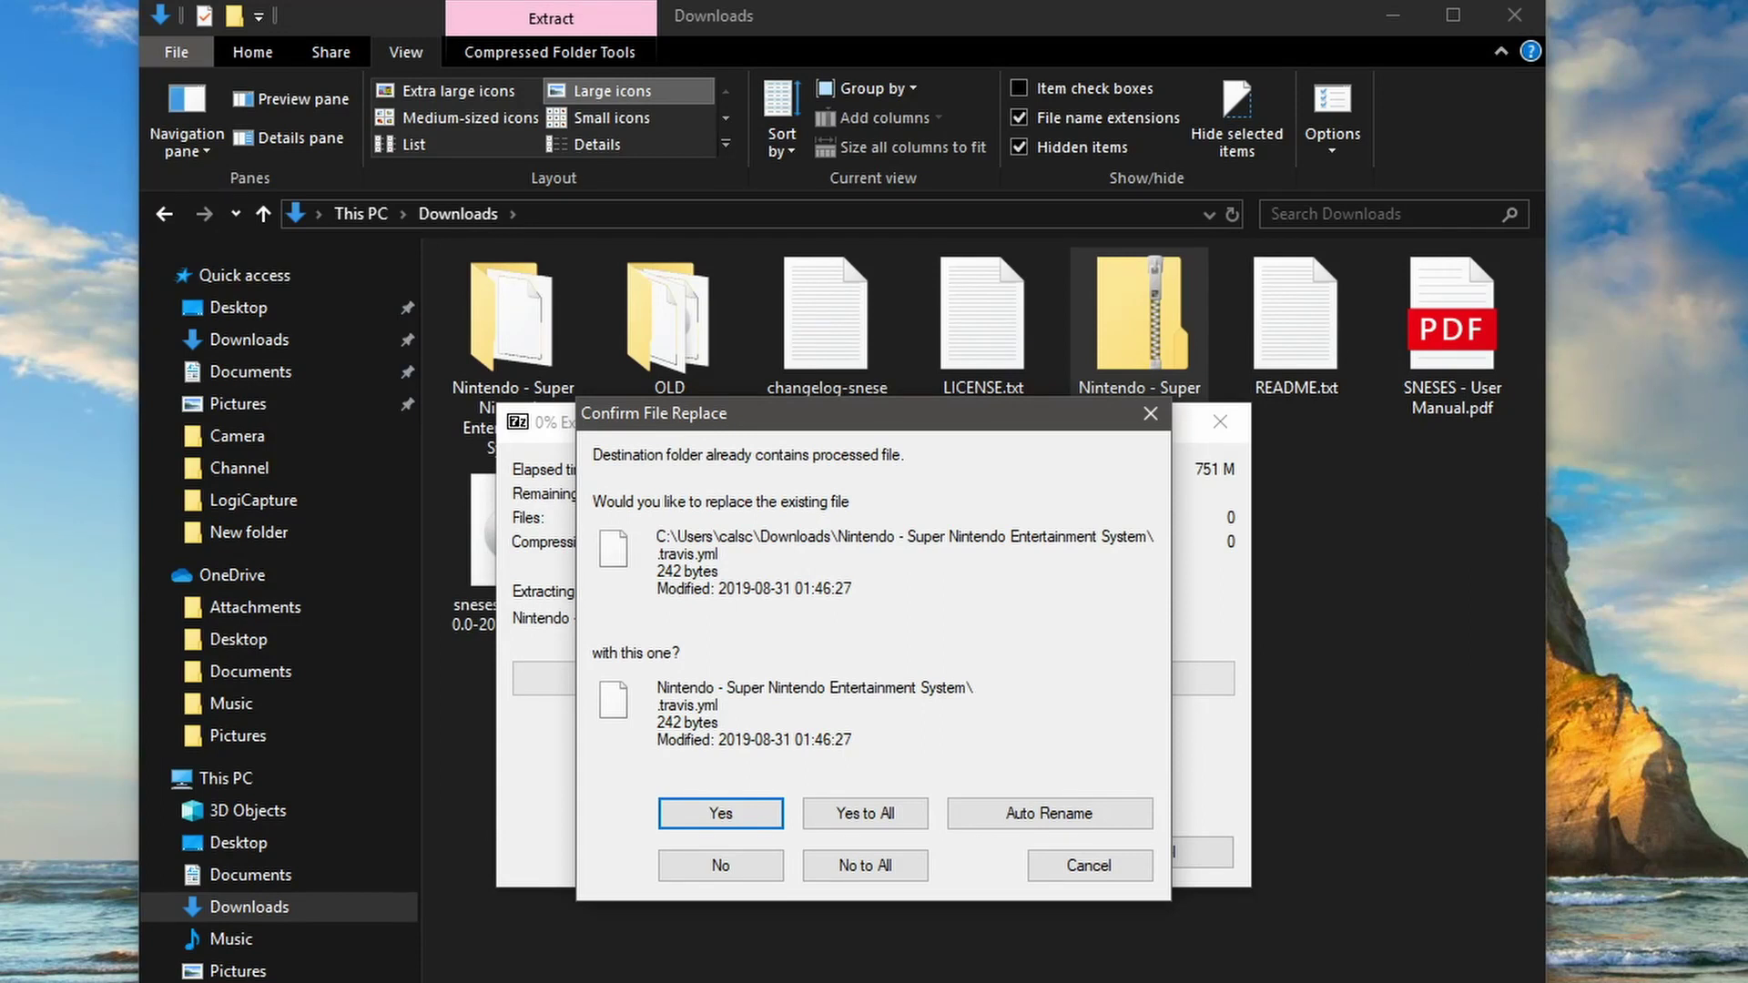
click(871, 810)
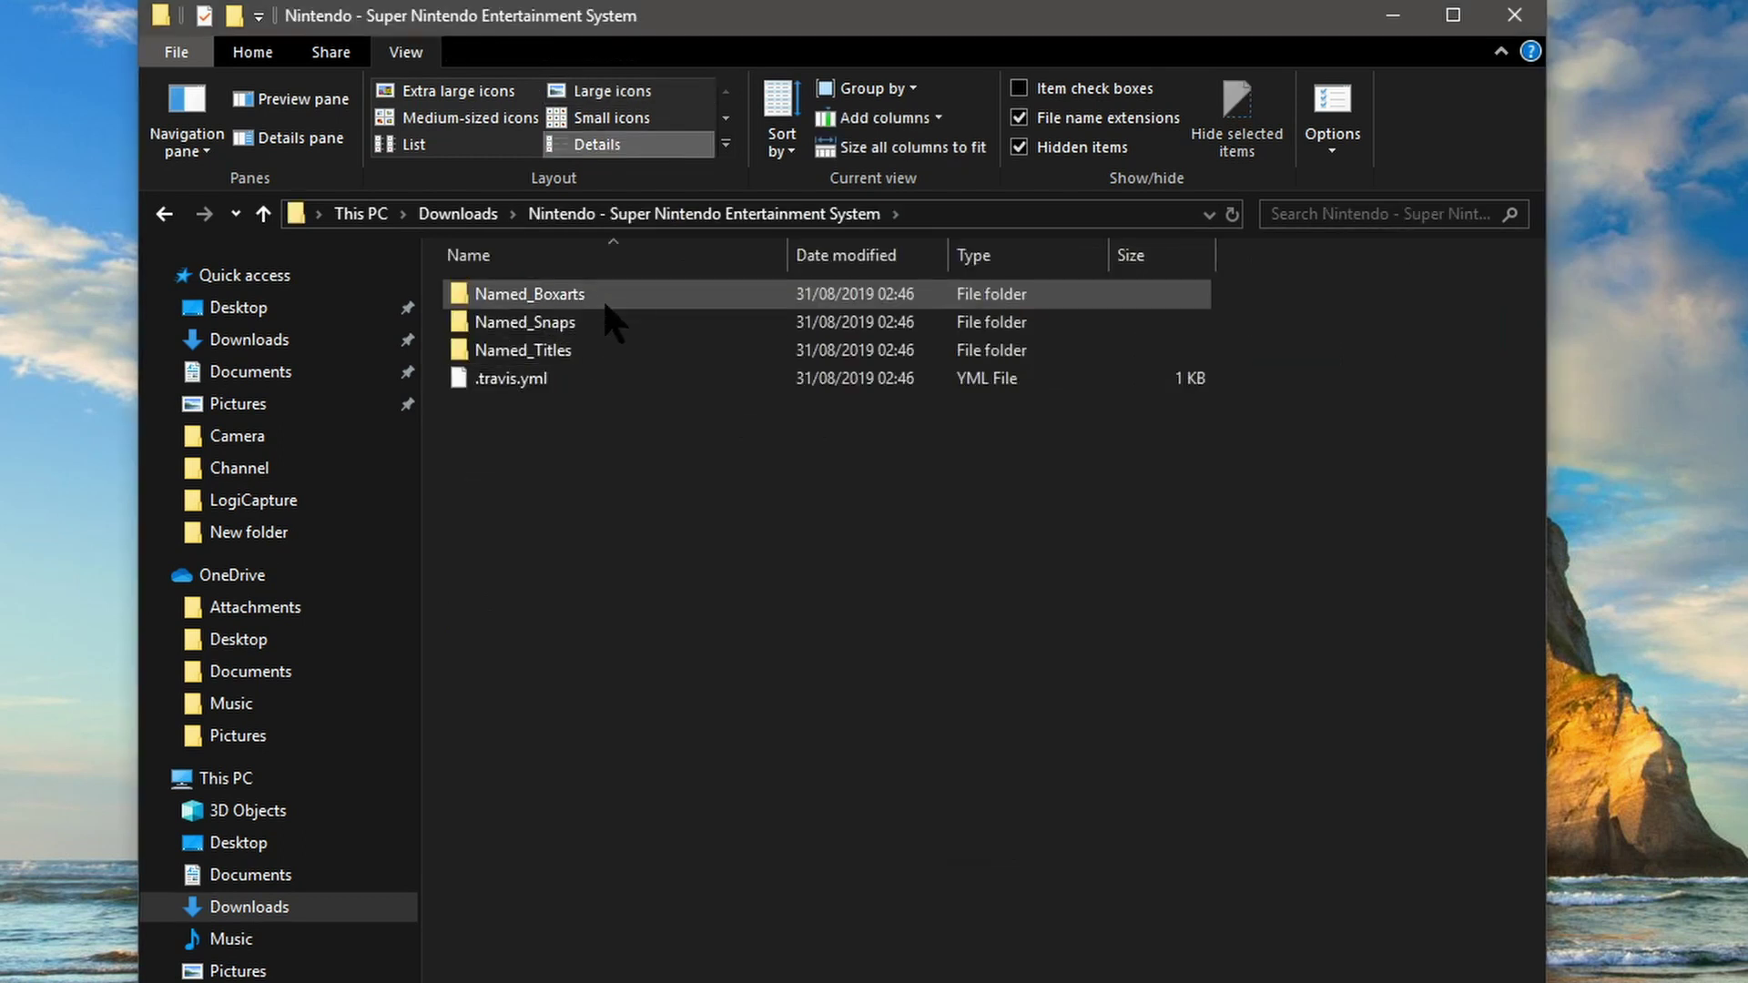
Open the Named_Boxarts folder and browse the extracted box art images.
double_click(611, 290)
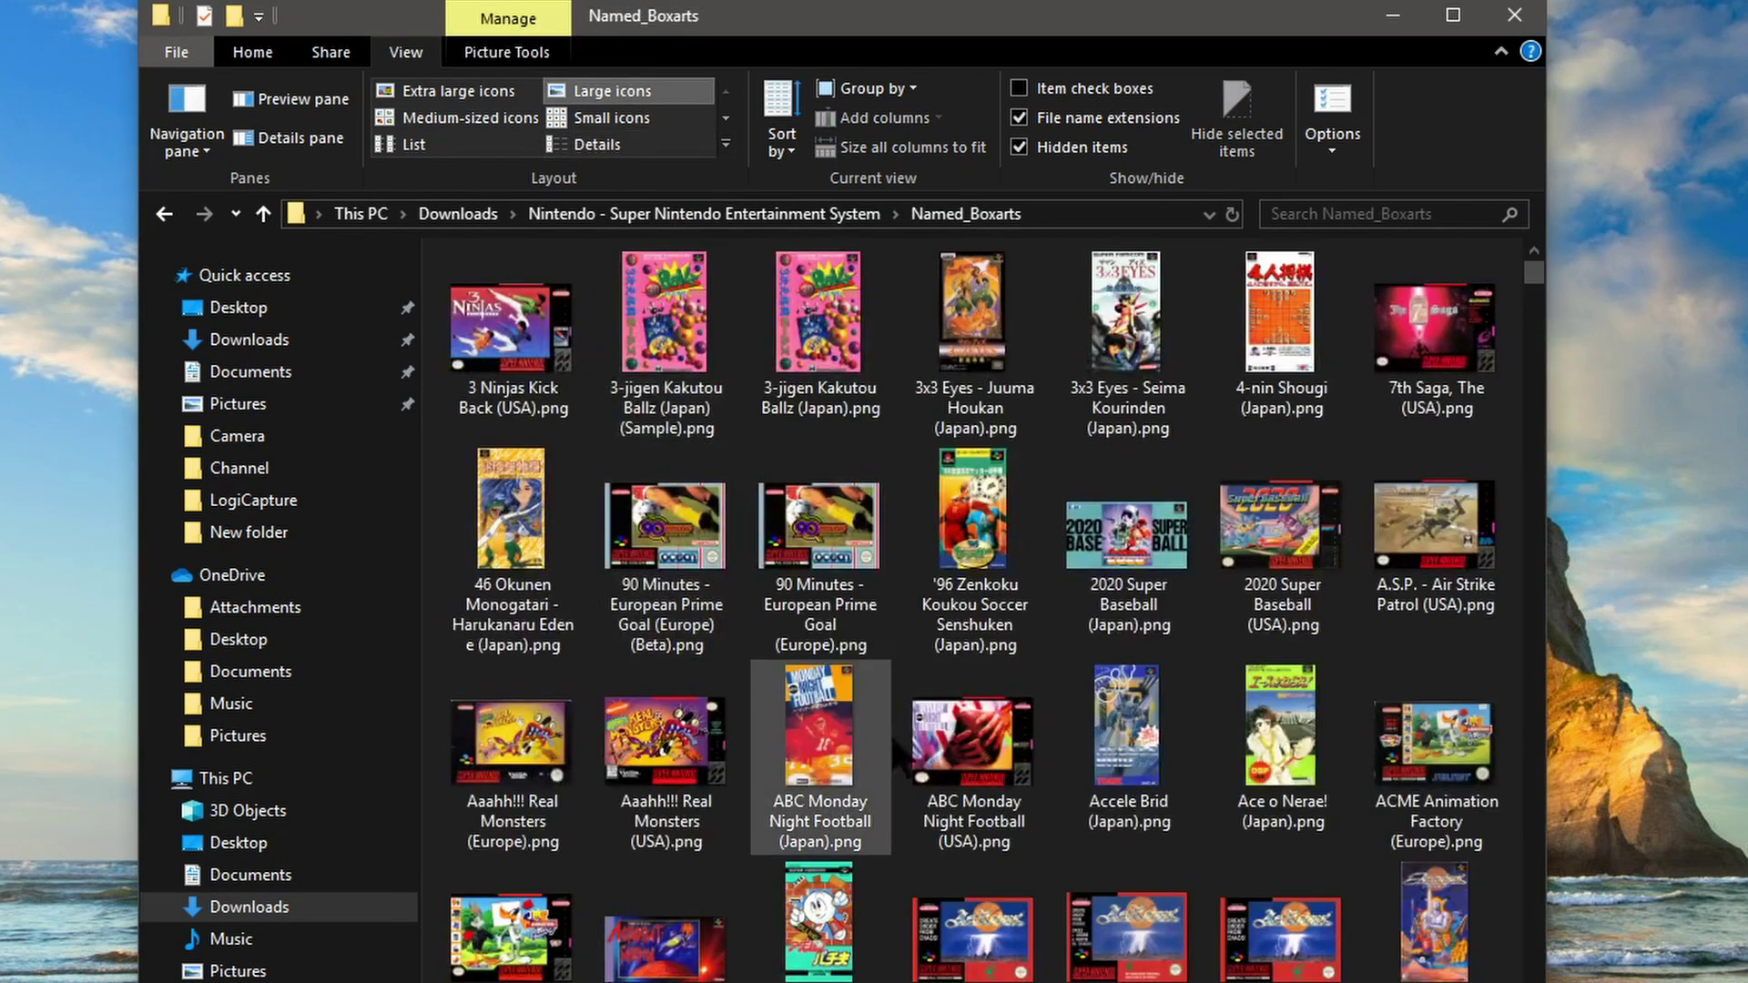
scroll(1128, 864, down, 5)
scroll(1164, 910, down, 5)
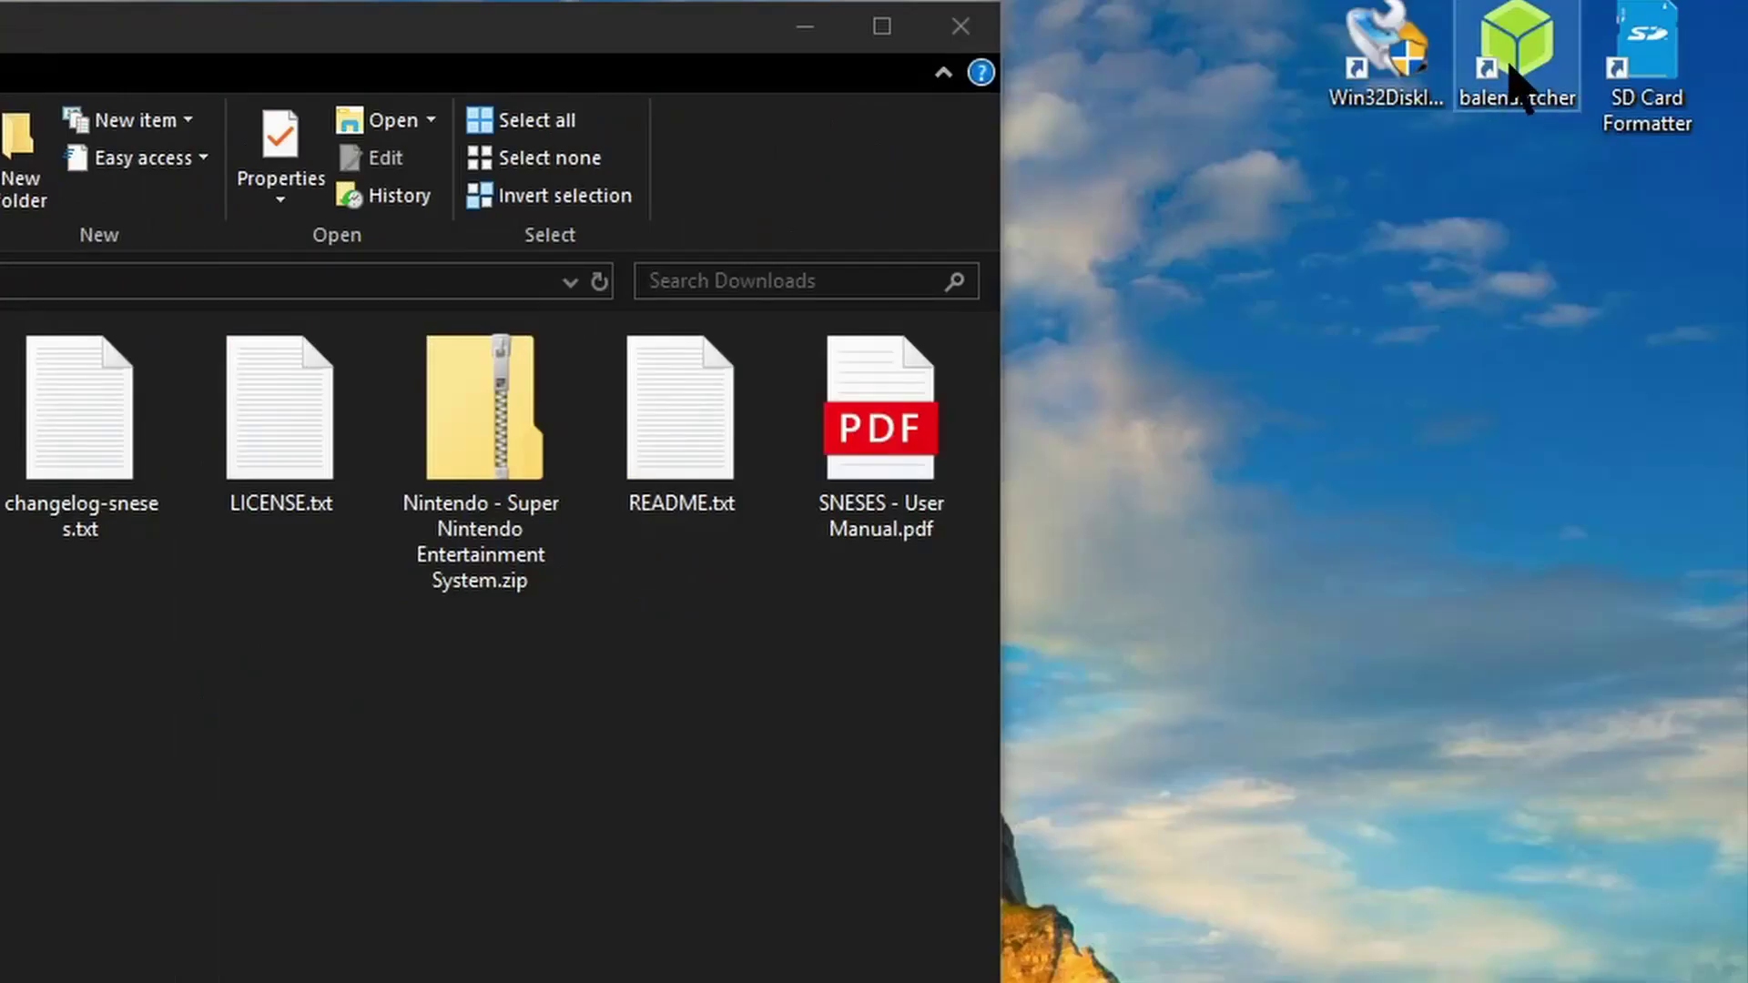
Launch balenaEtcher and select sneses_release-1.0.0-20191028.img from Downloads as the image to flash.
double_click(1512, 63)
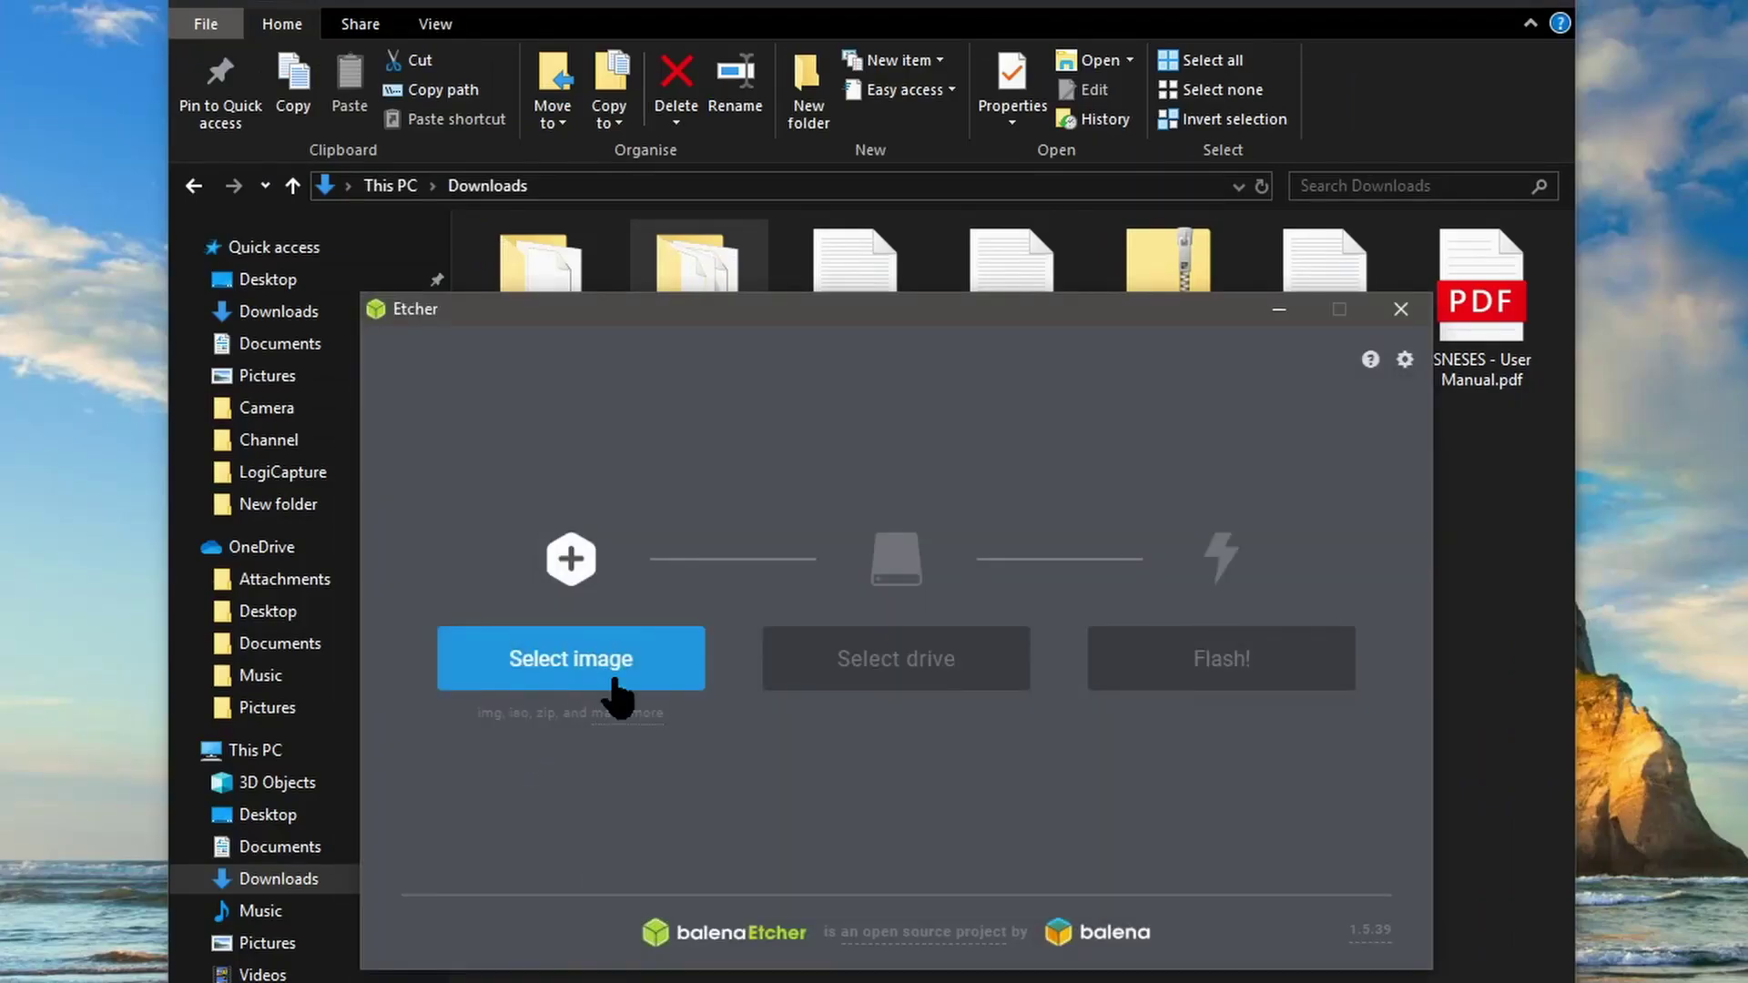
click(561, 664)
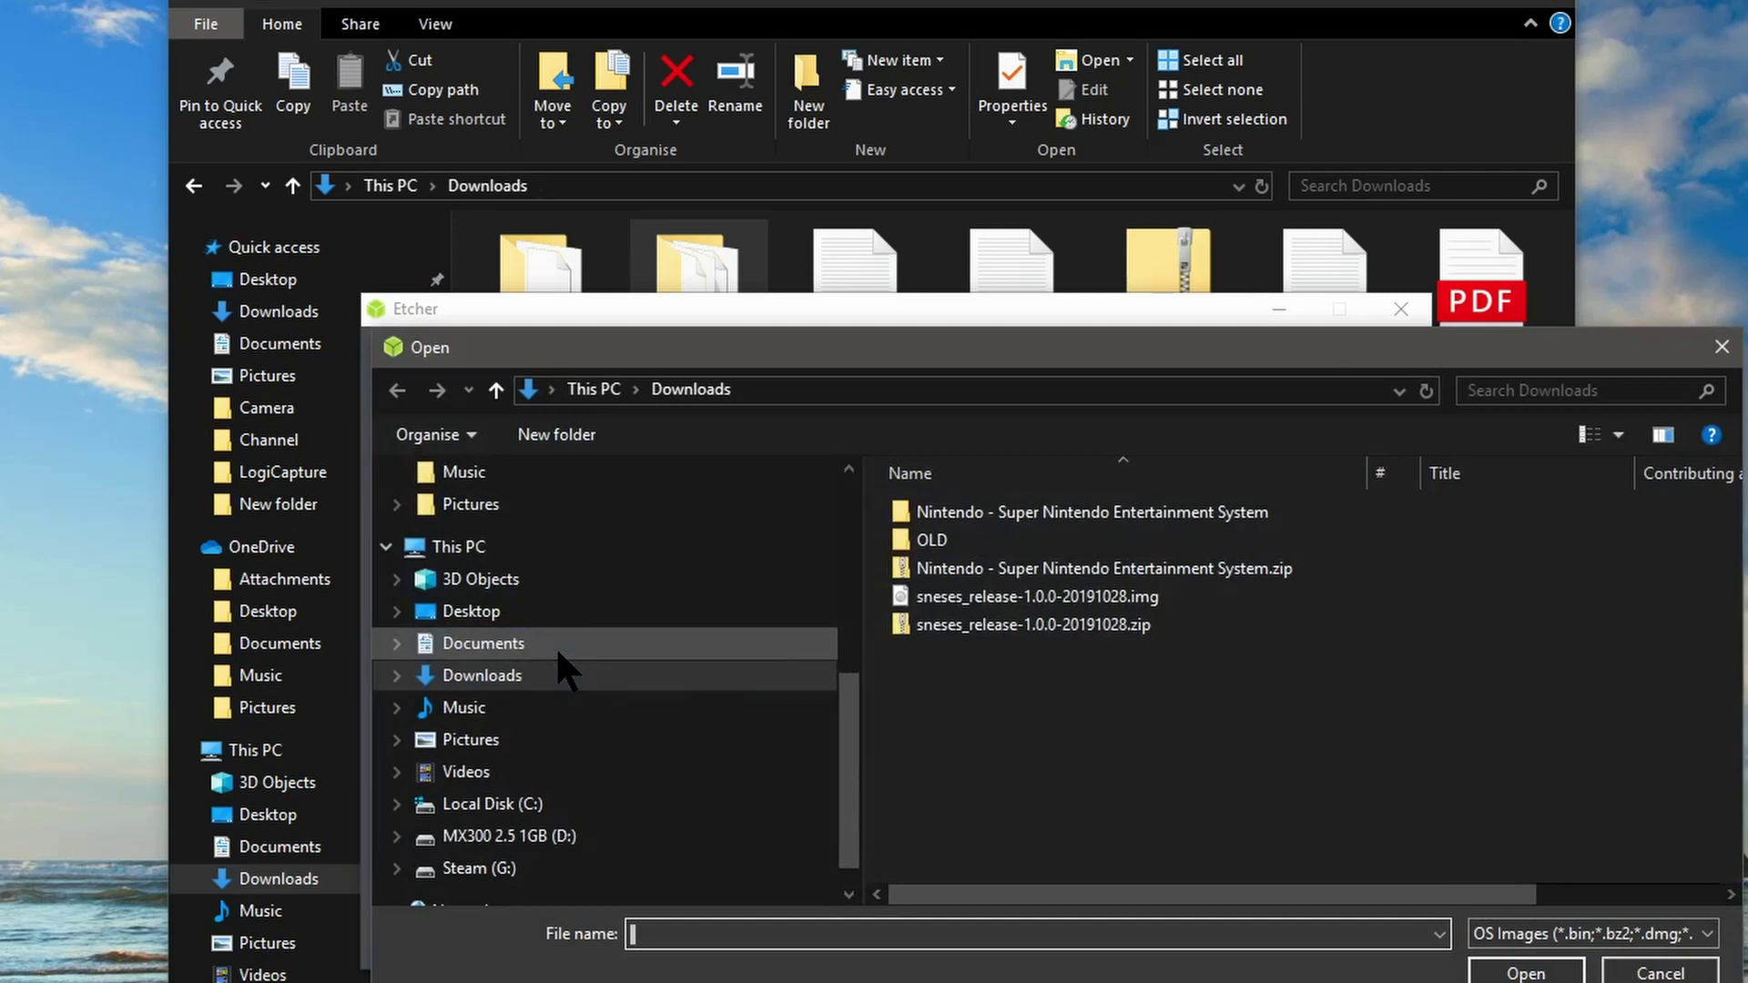
double_click(1142, 601)
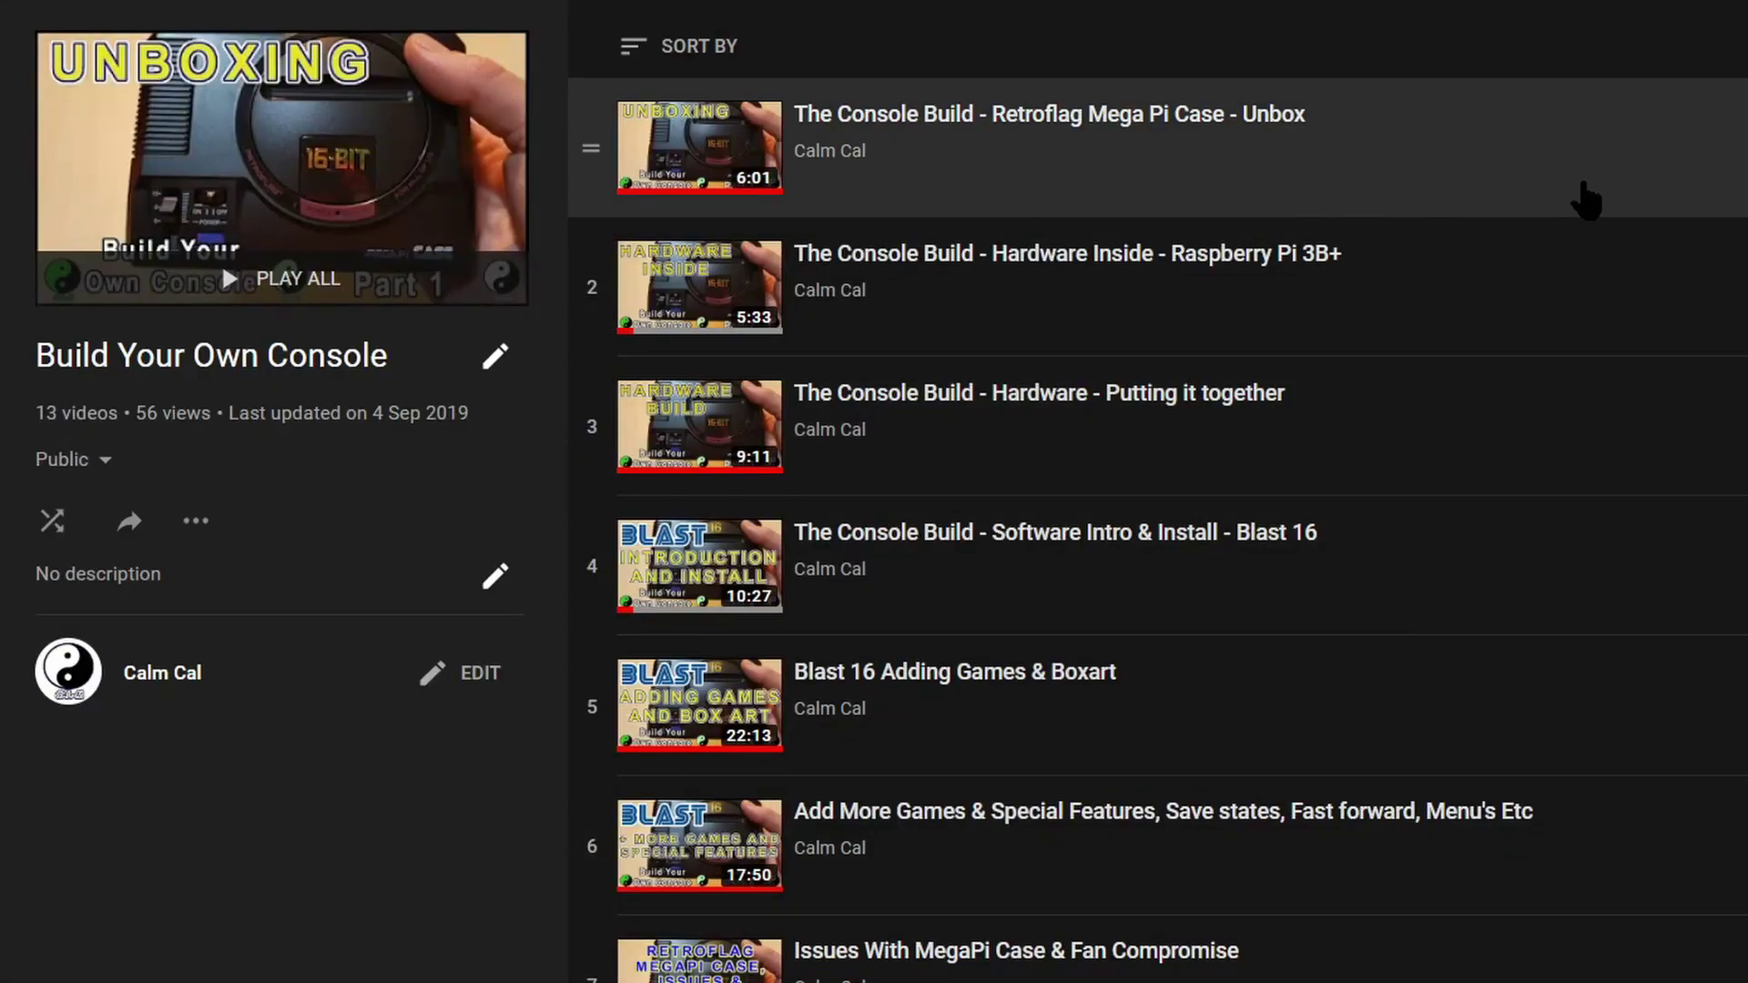
Look through the videos in the Build Your Own Console playlist on YouTube.
scroll(1578, 628, down, 1)
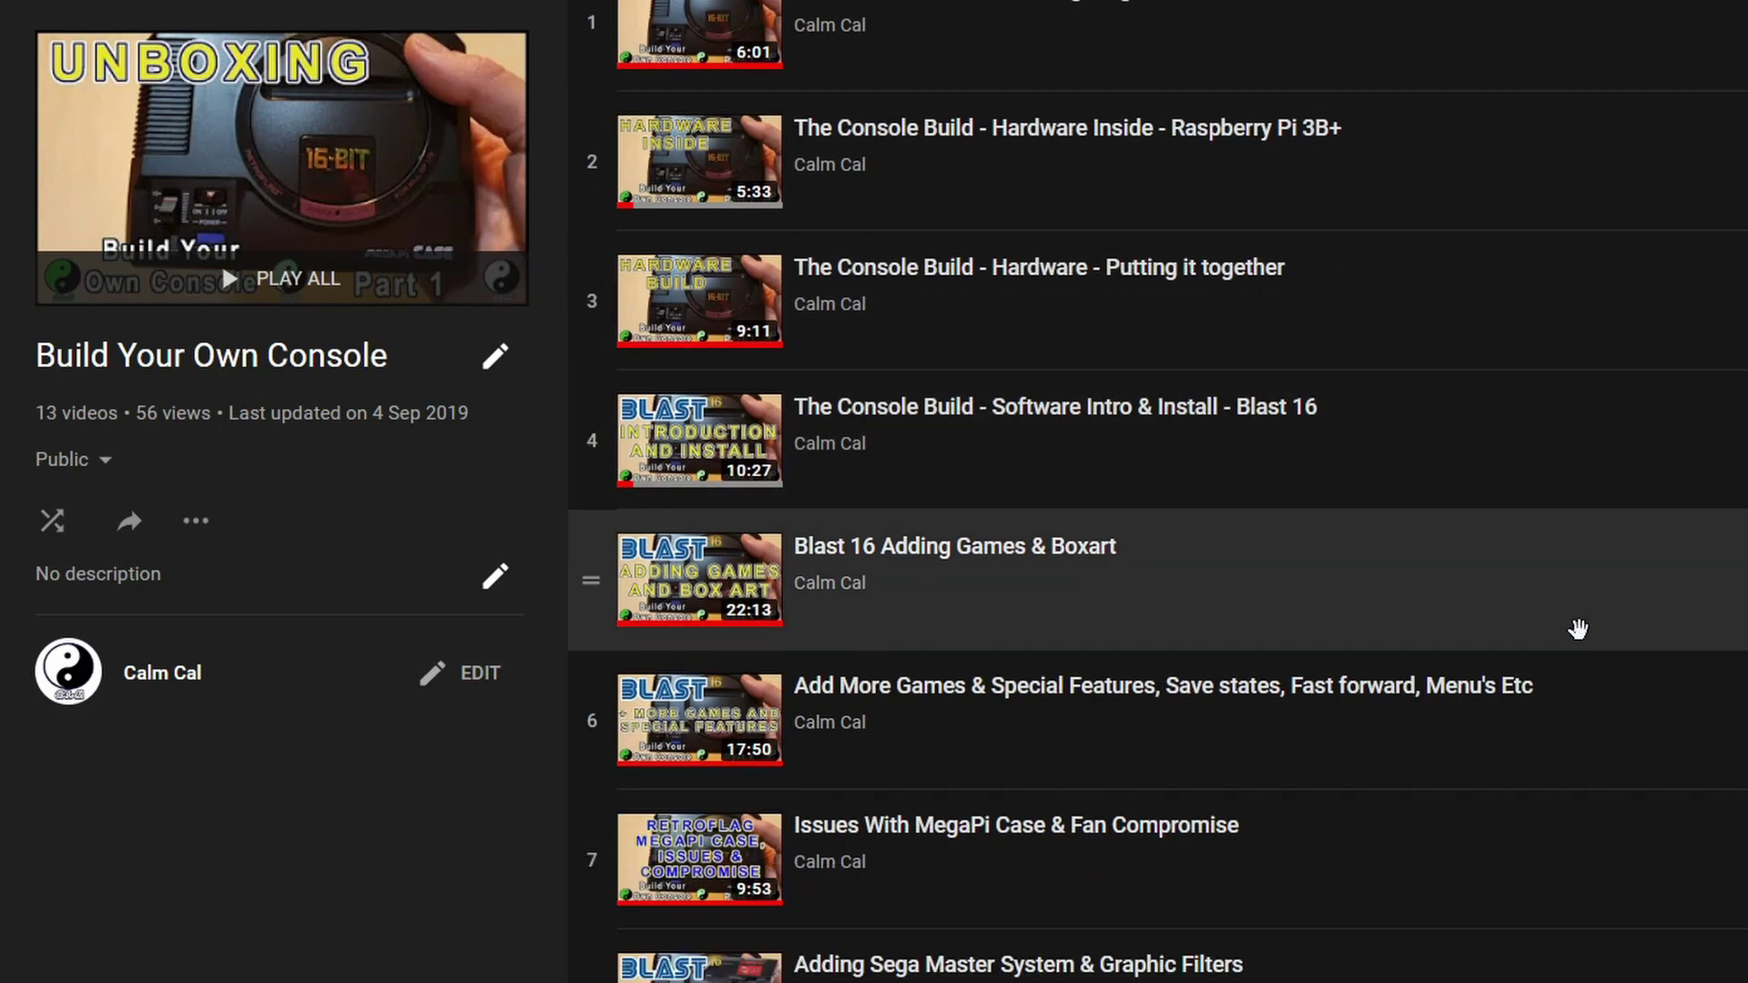
scroll(1577, 628, down, 5)
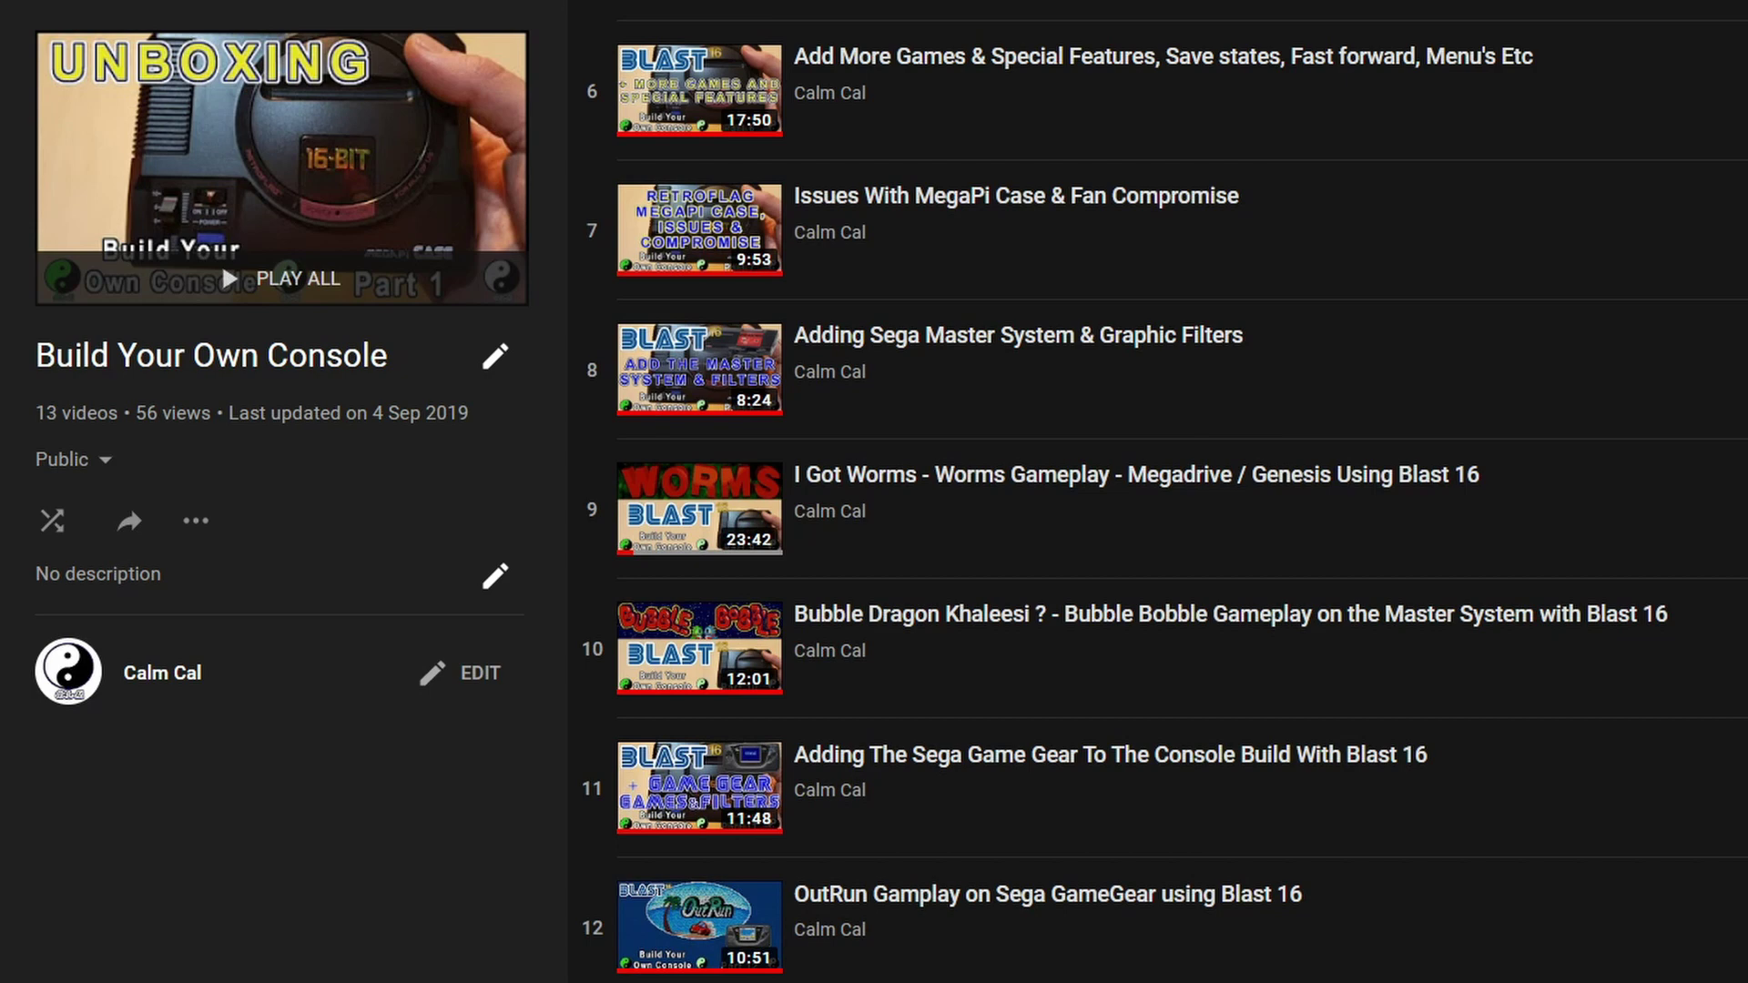
scroll(1529, 510, up, 5)
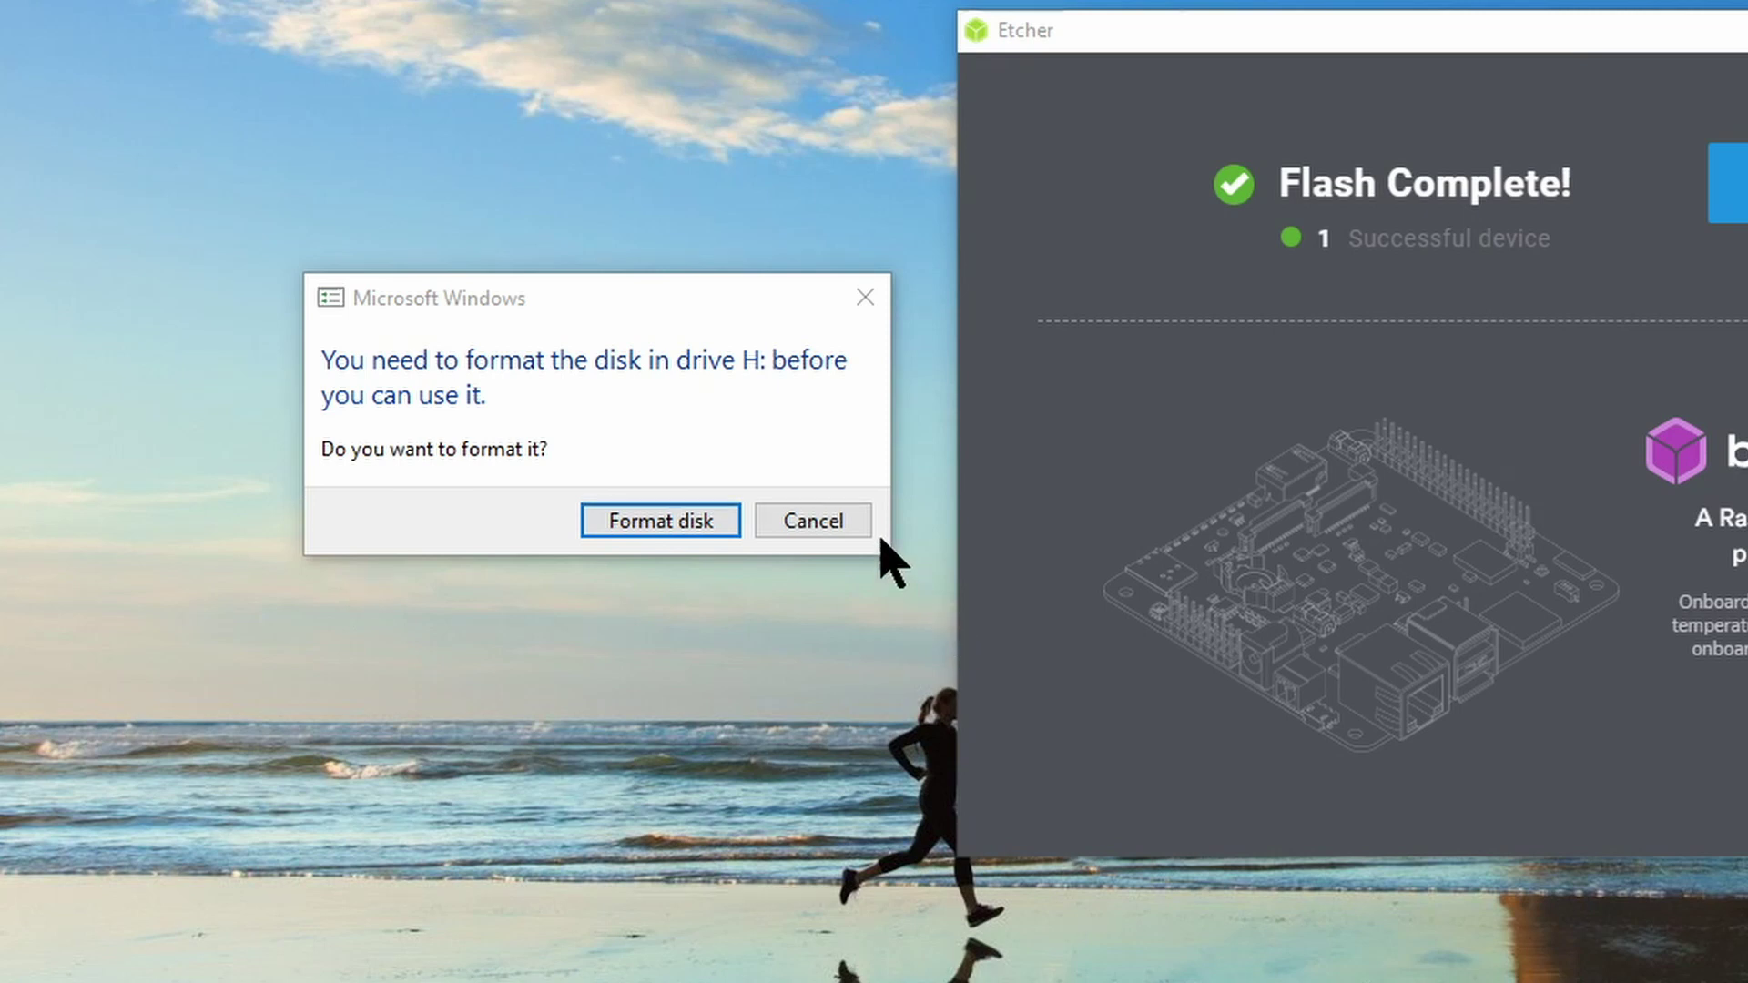
Decline formatting drive H: and remove the USB Mass Storage Device from Devices and Printers.
click(828, 519)
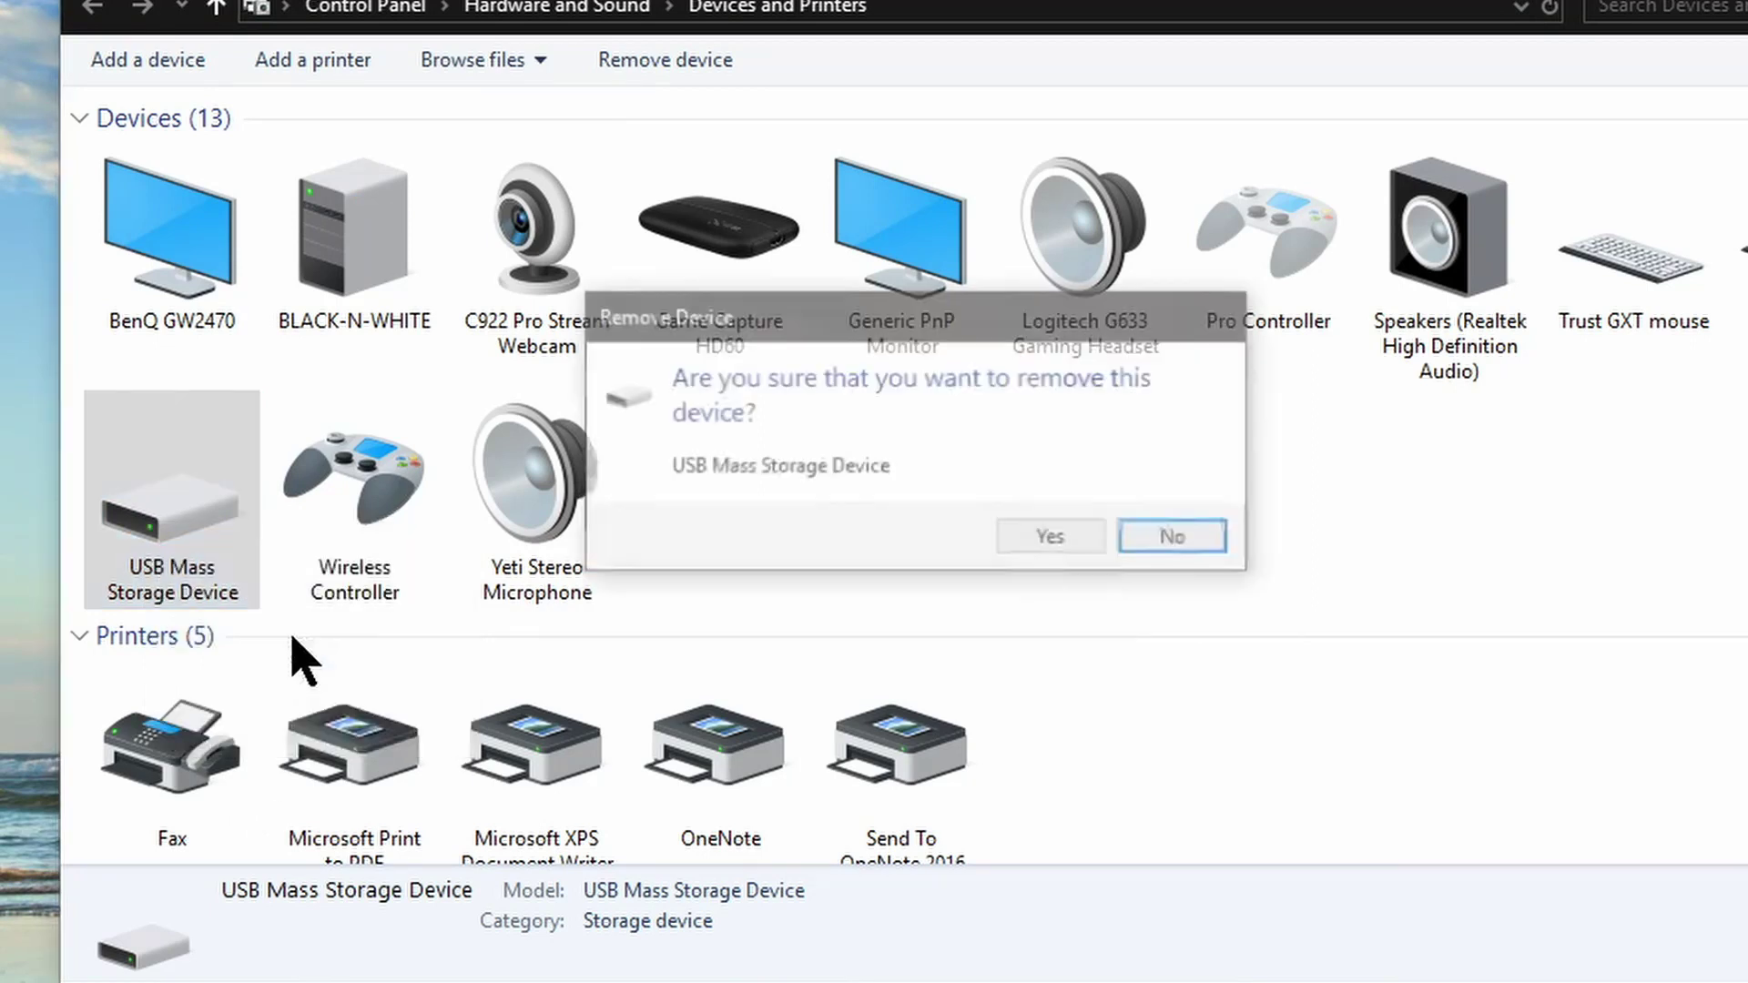
click(1063, 544)
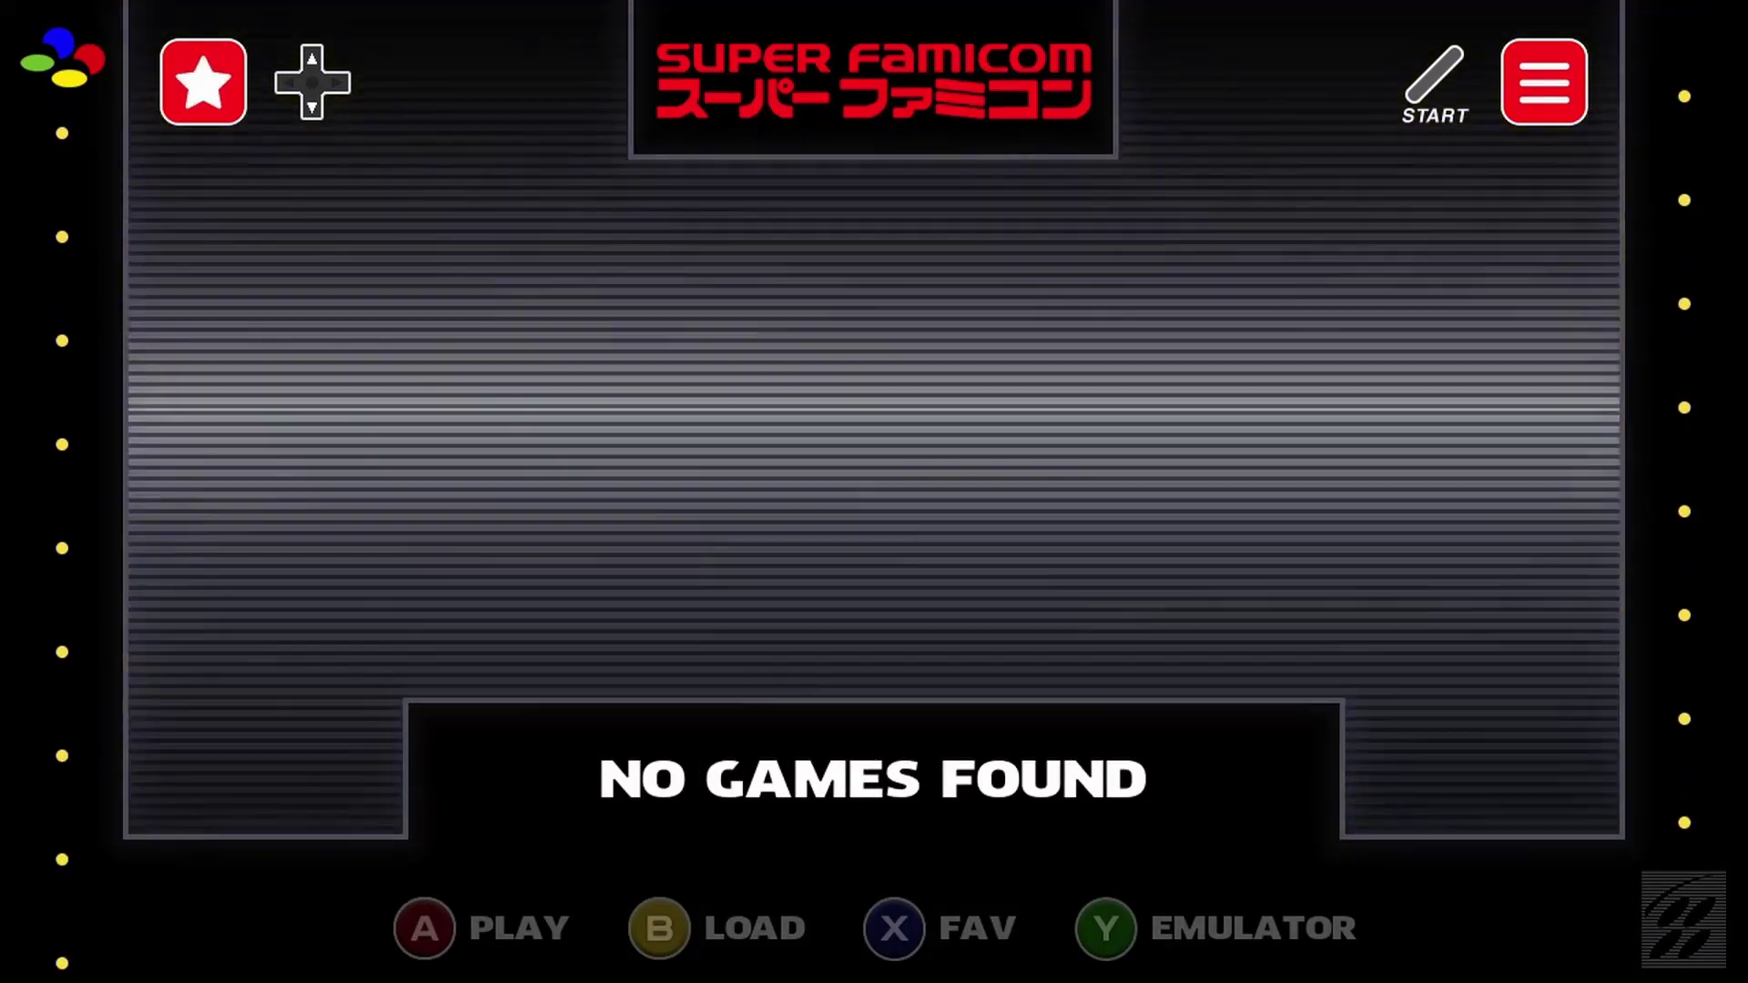
Open the SNESES options and look through the entries from Tools to Reboot and Shutdown.
key(Return)
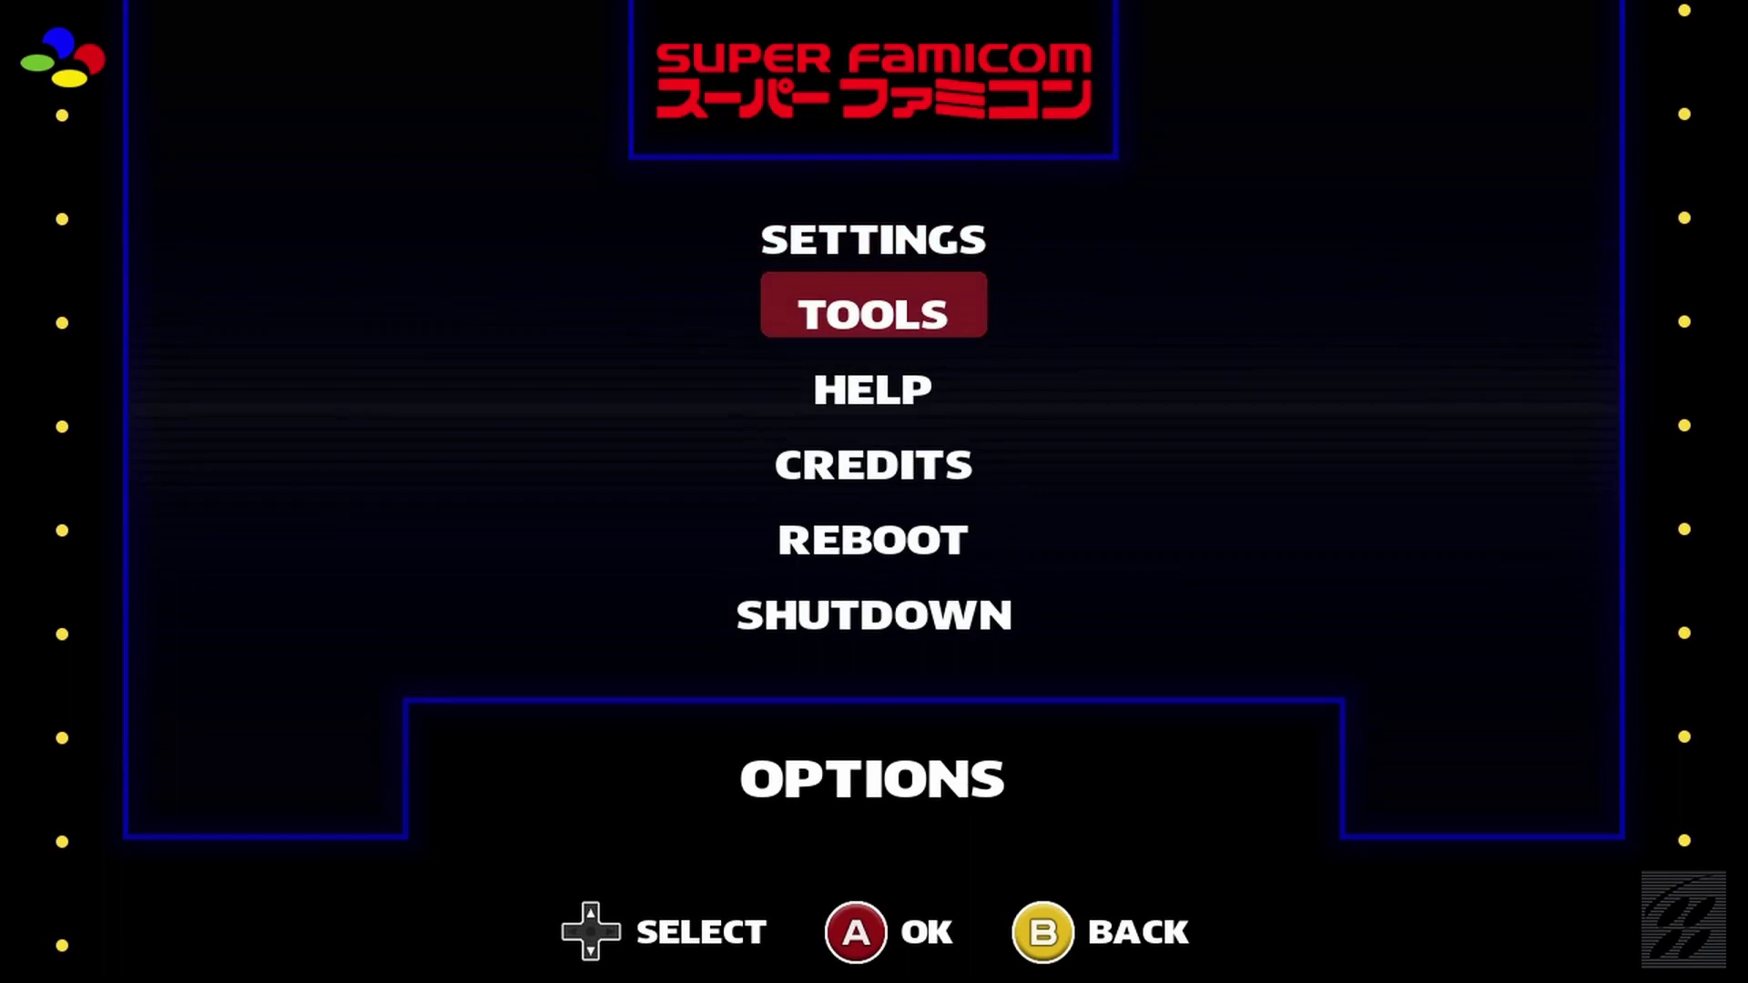
key(Down)
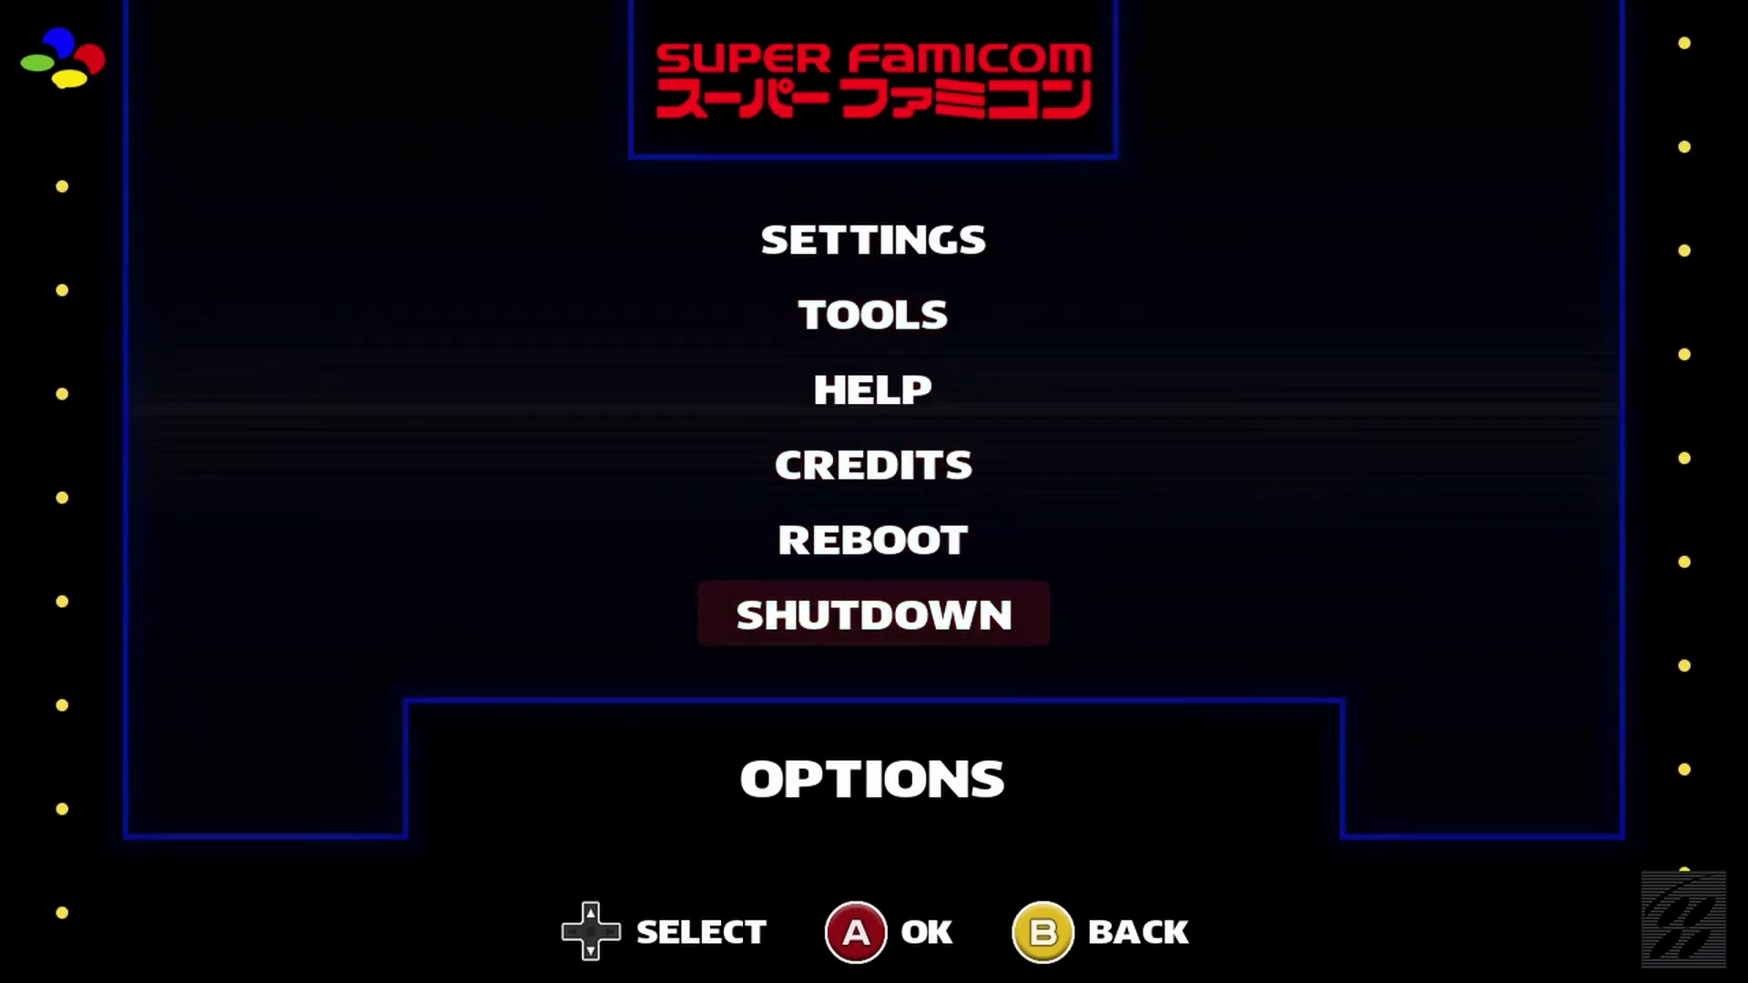
key(Up)
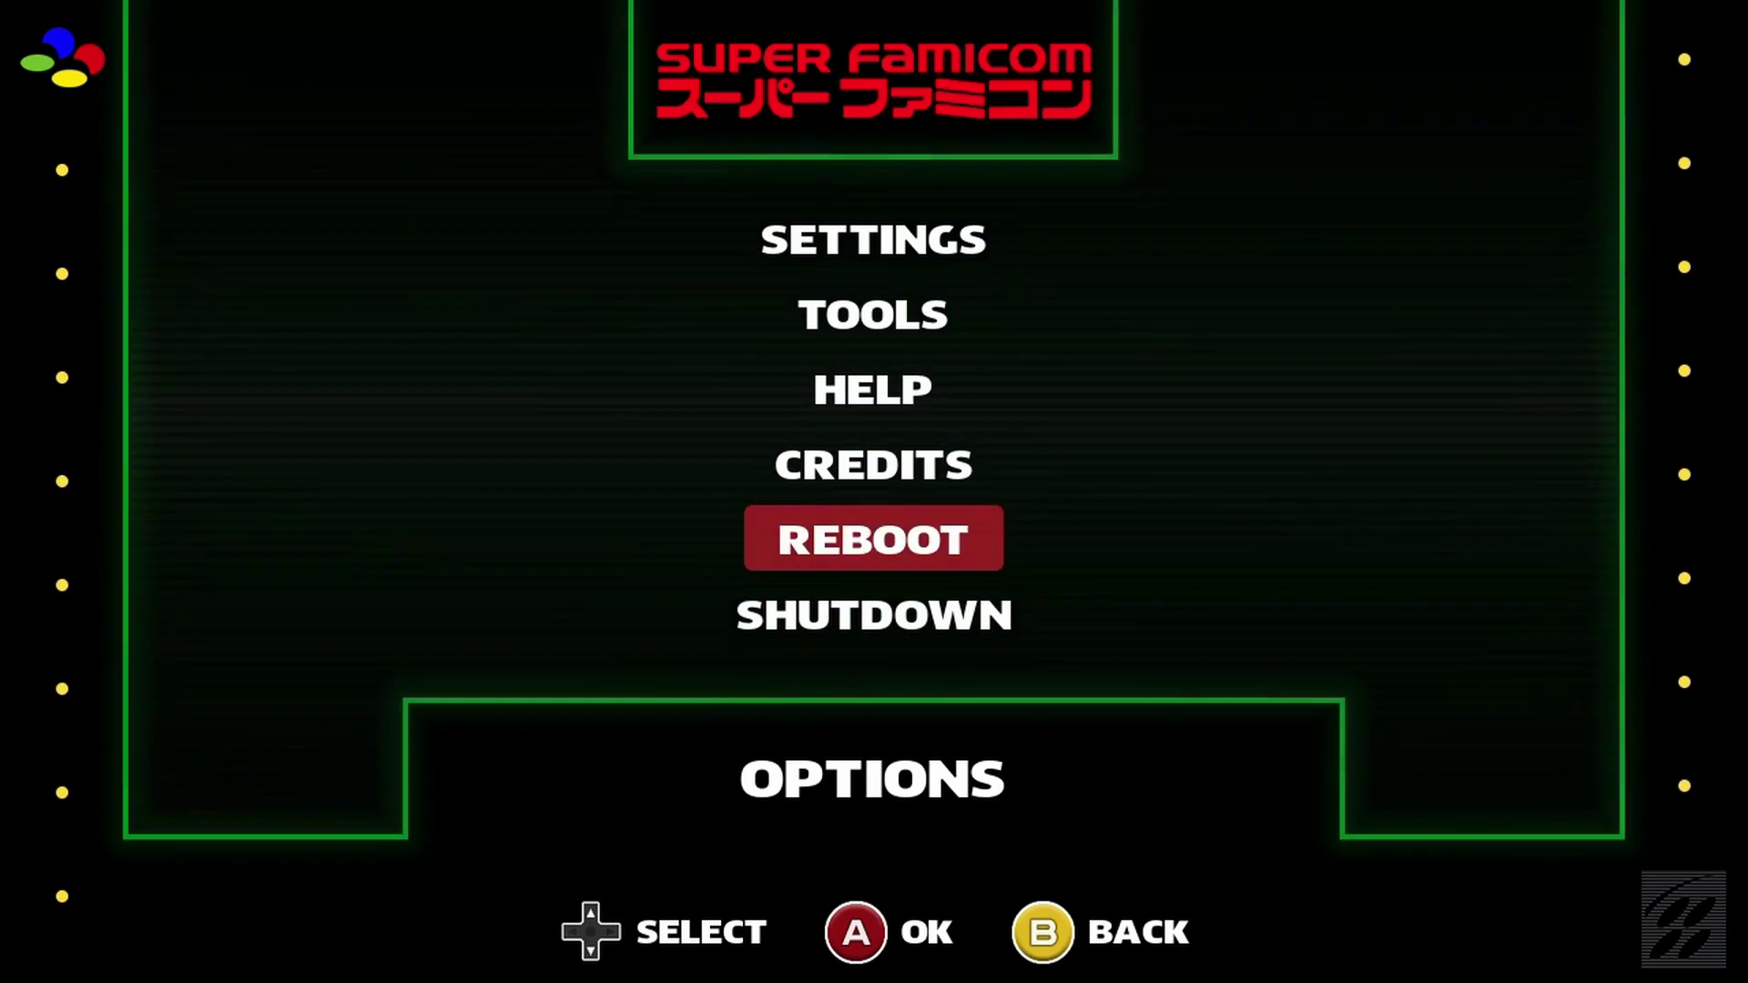
key(Down)
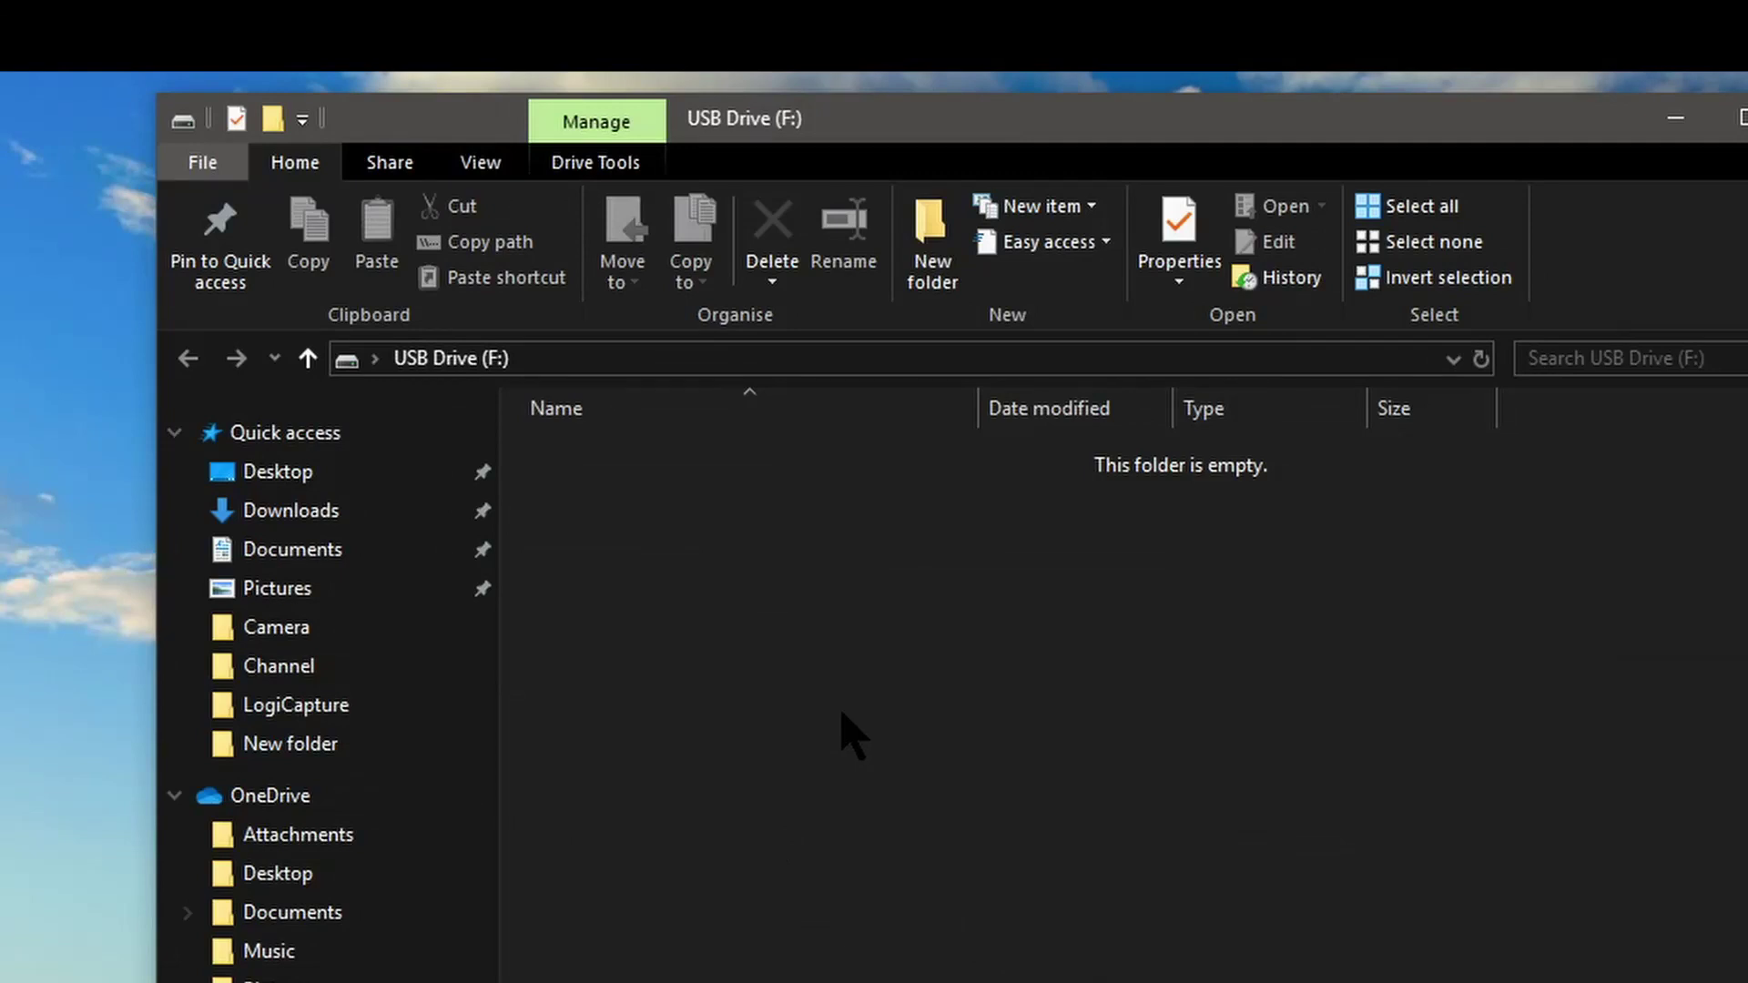
Create a folder named games on USB Drive (F:) and open it.
click(931, 235)
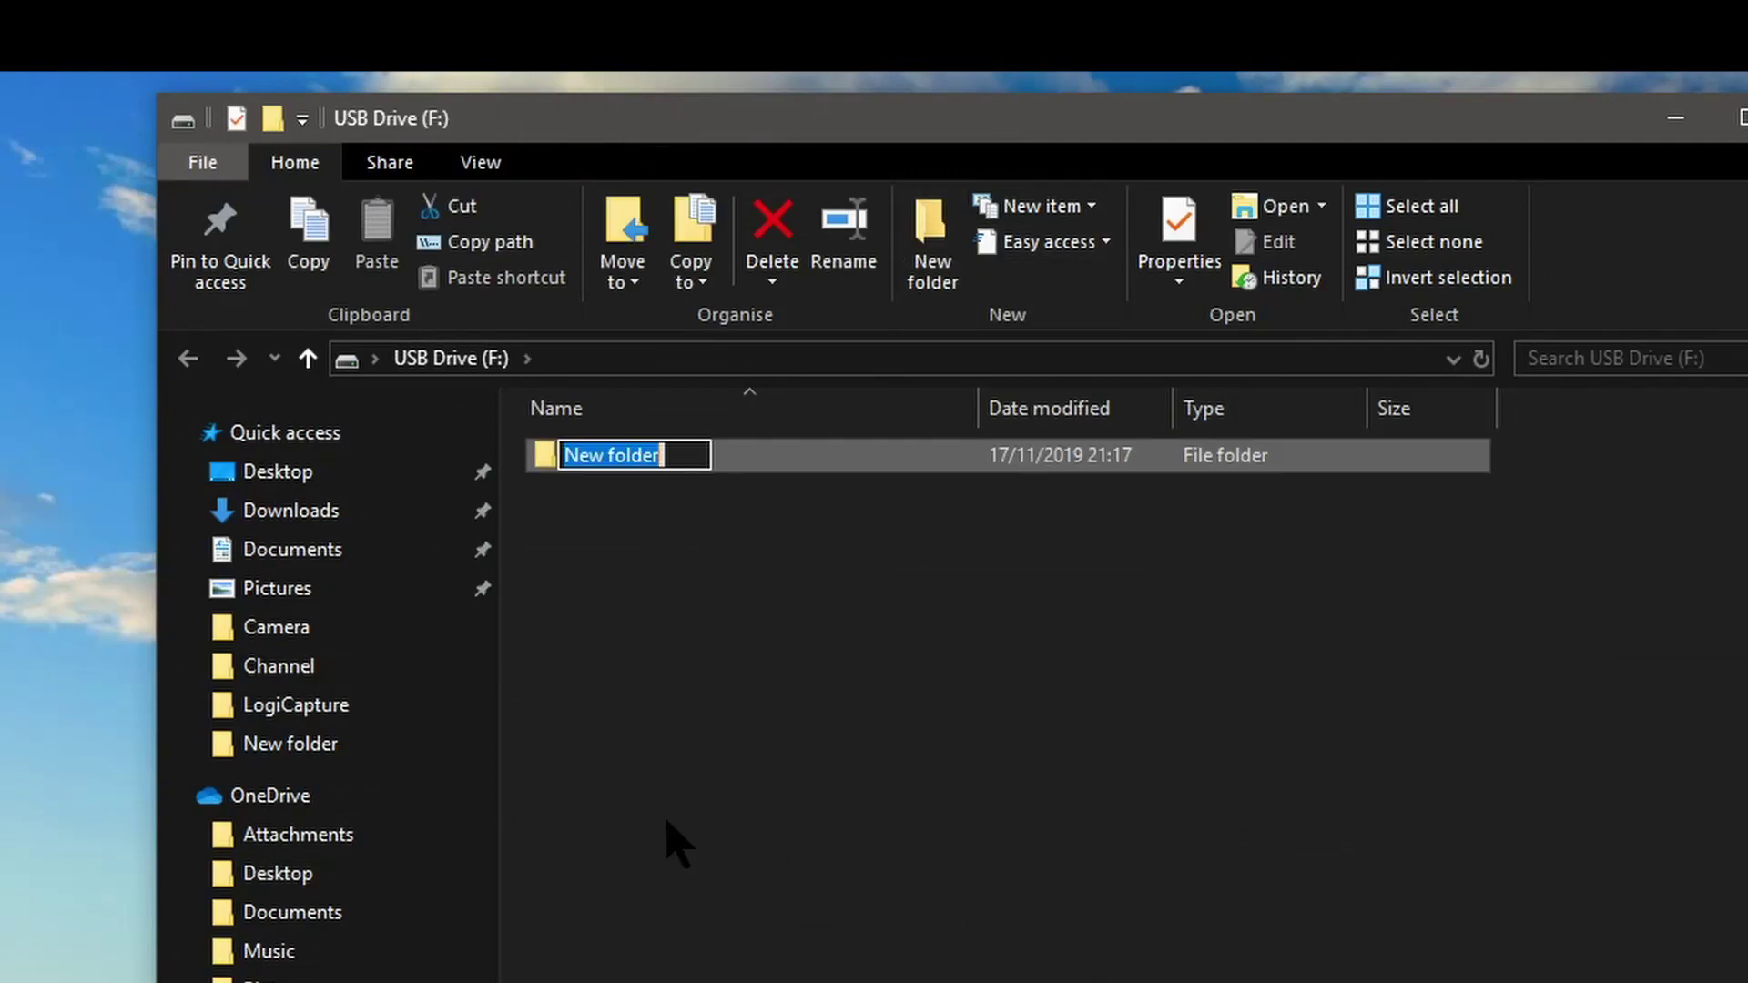
key(BackSpace)
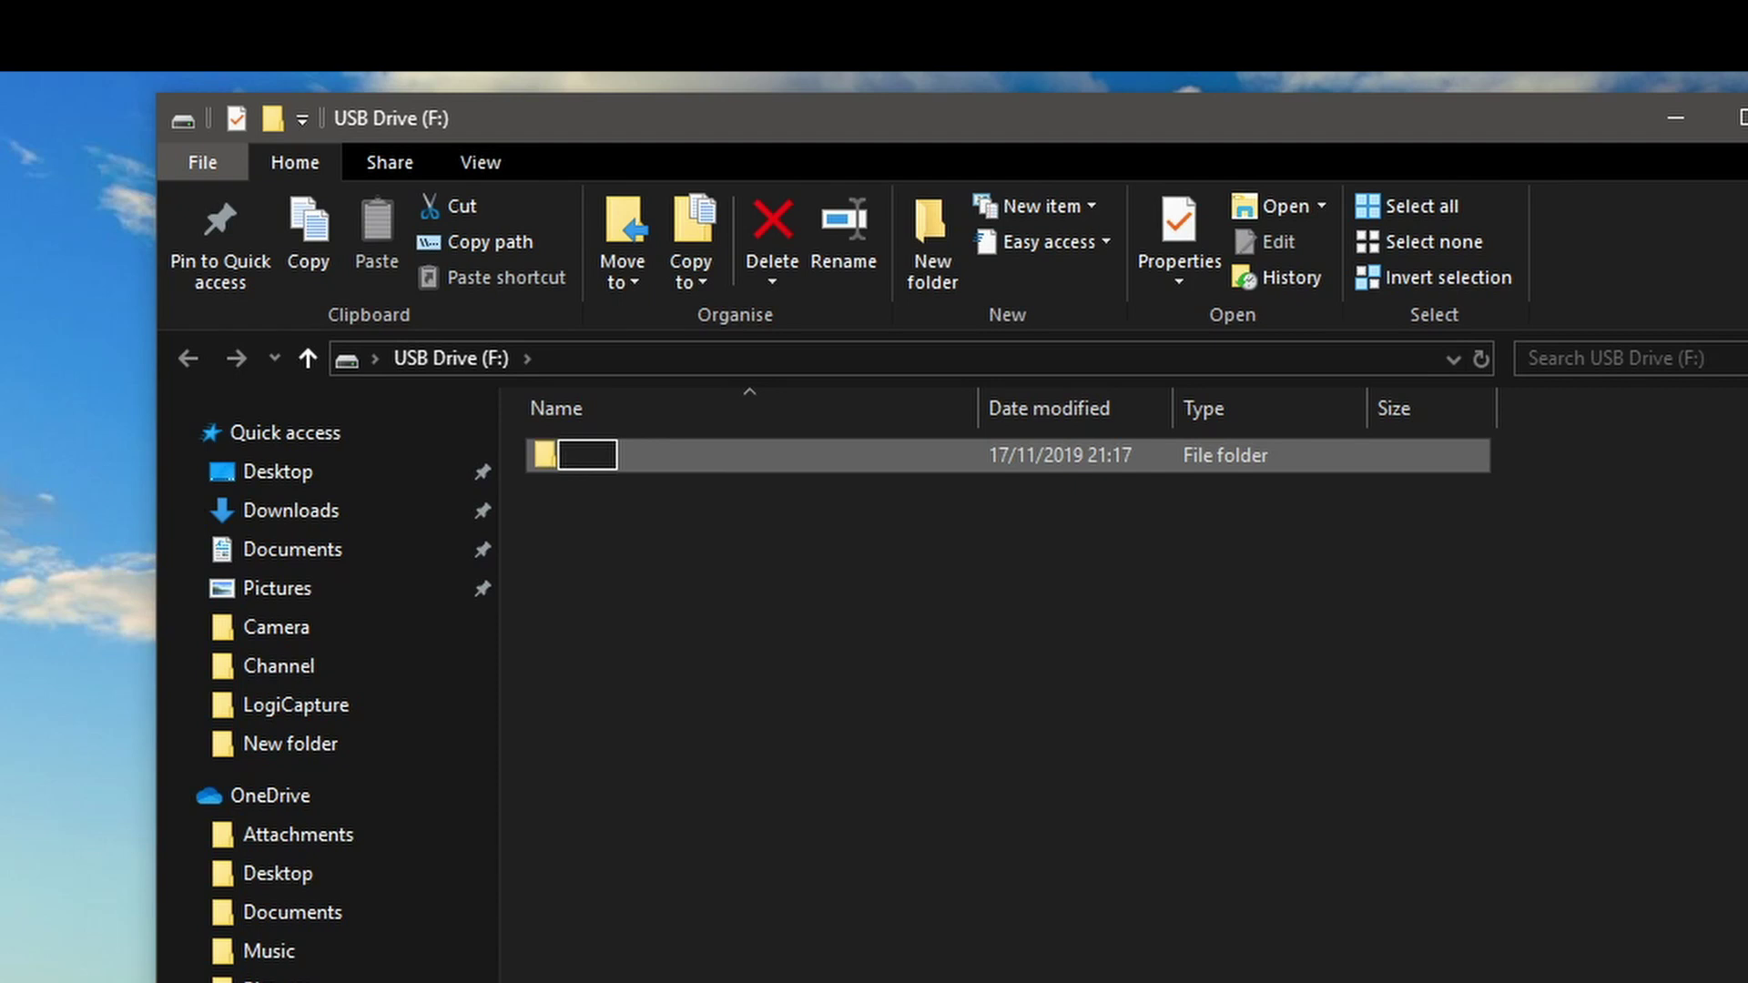
text(games)
key(Return)
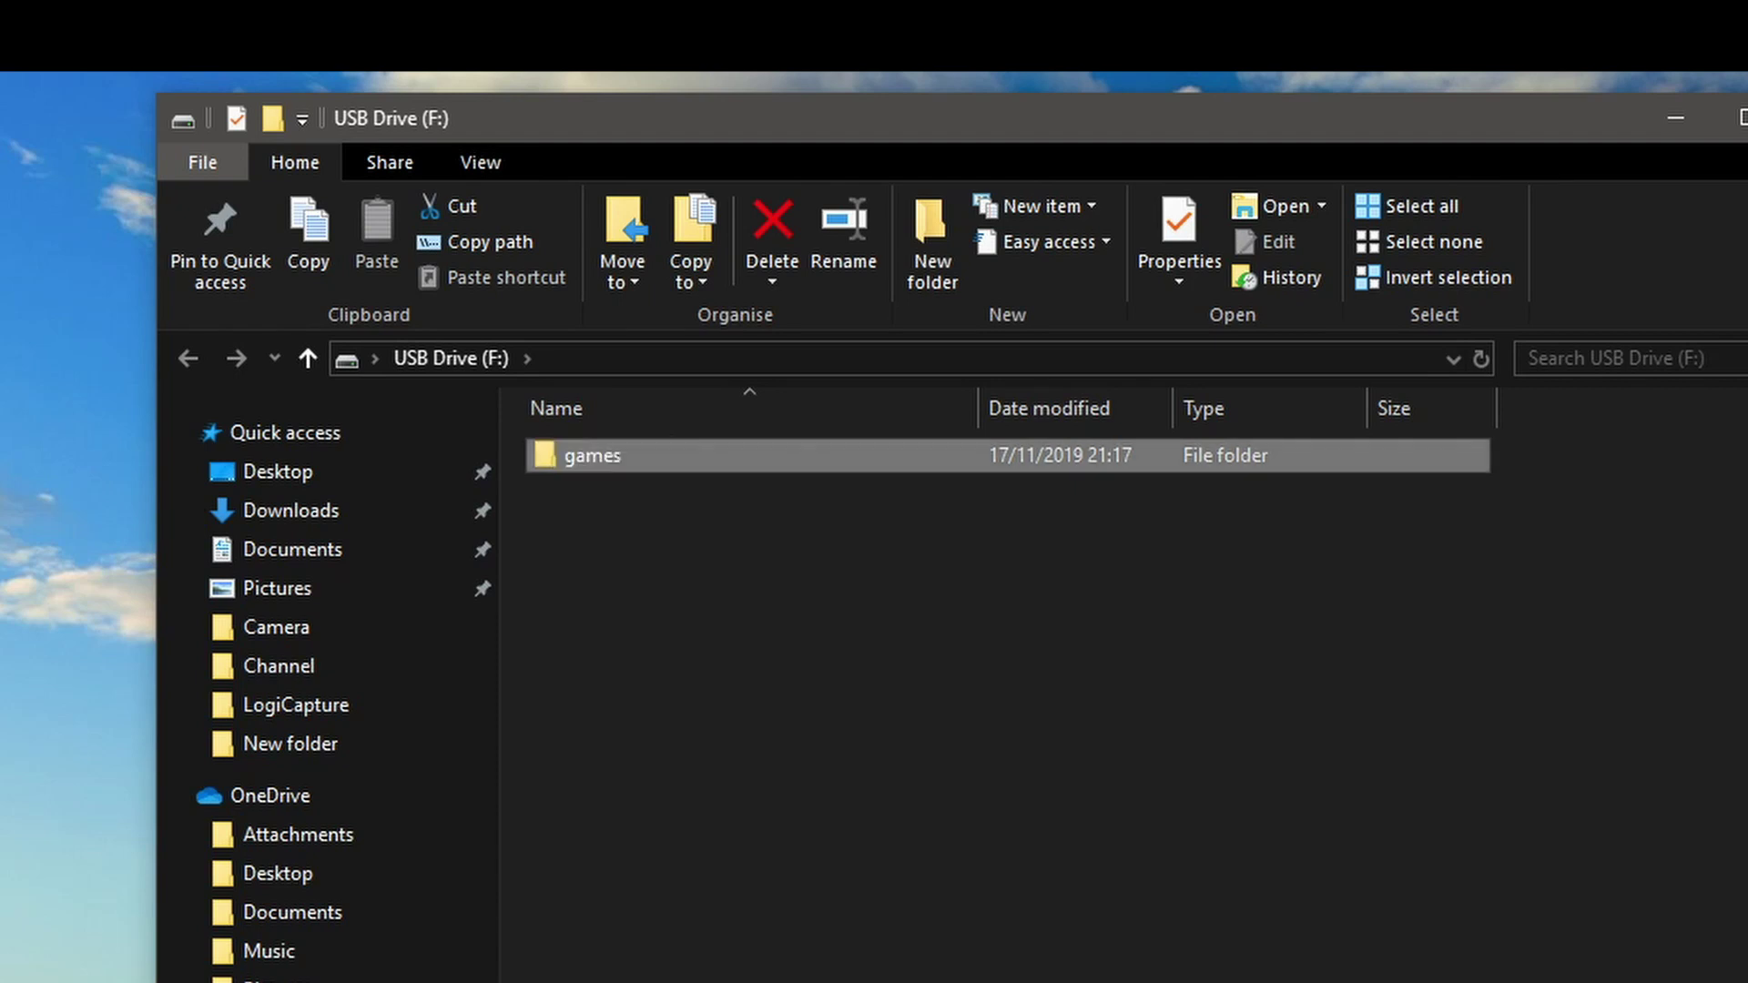
double_click(546, 457)
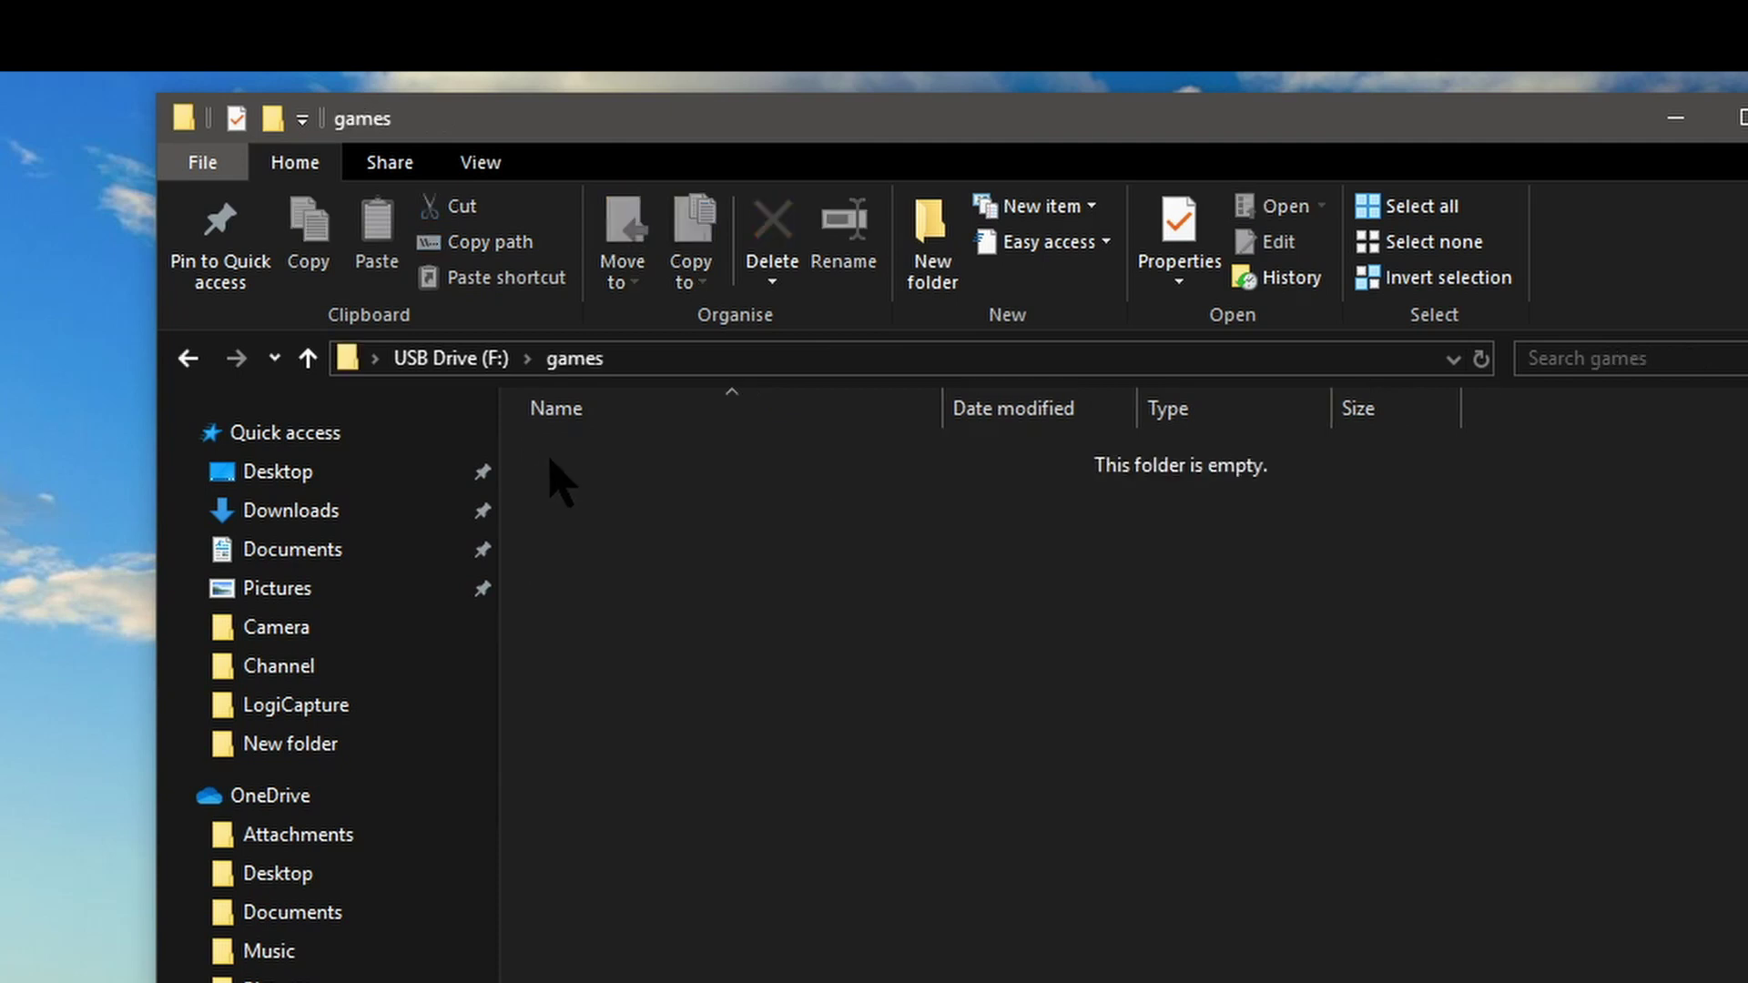
Create a folder named boxarts inside the games folder and return to the root of USB Drive (F:).
click(931, 238)
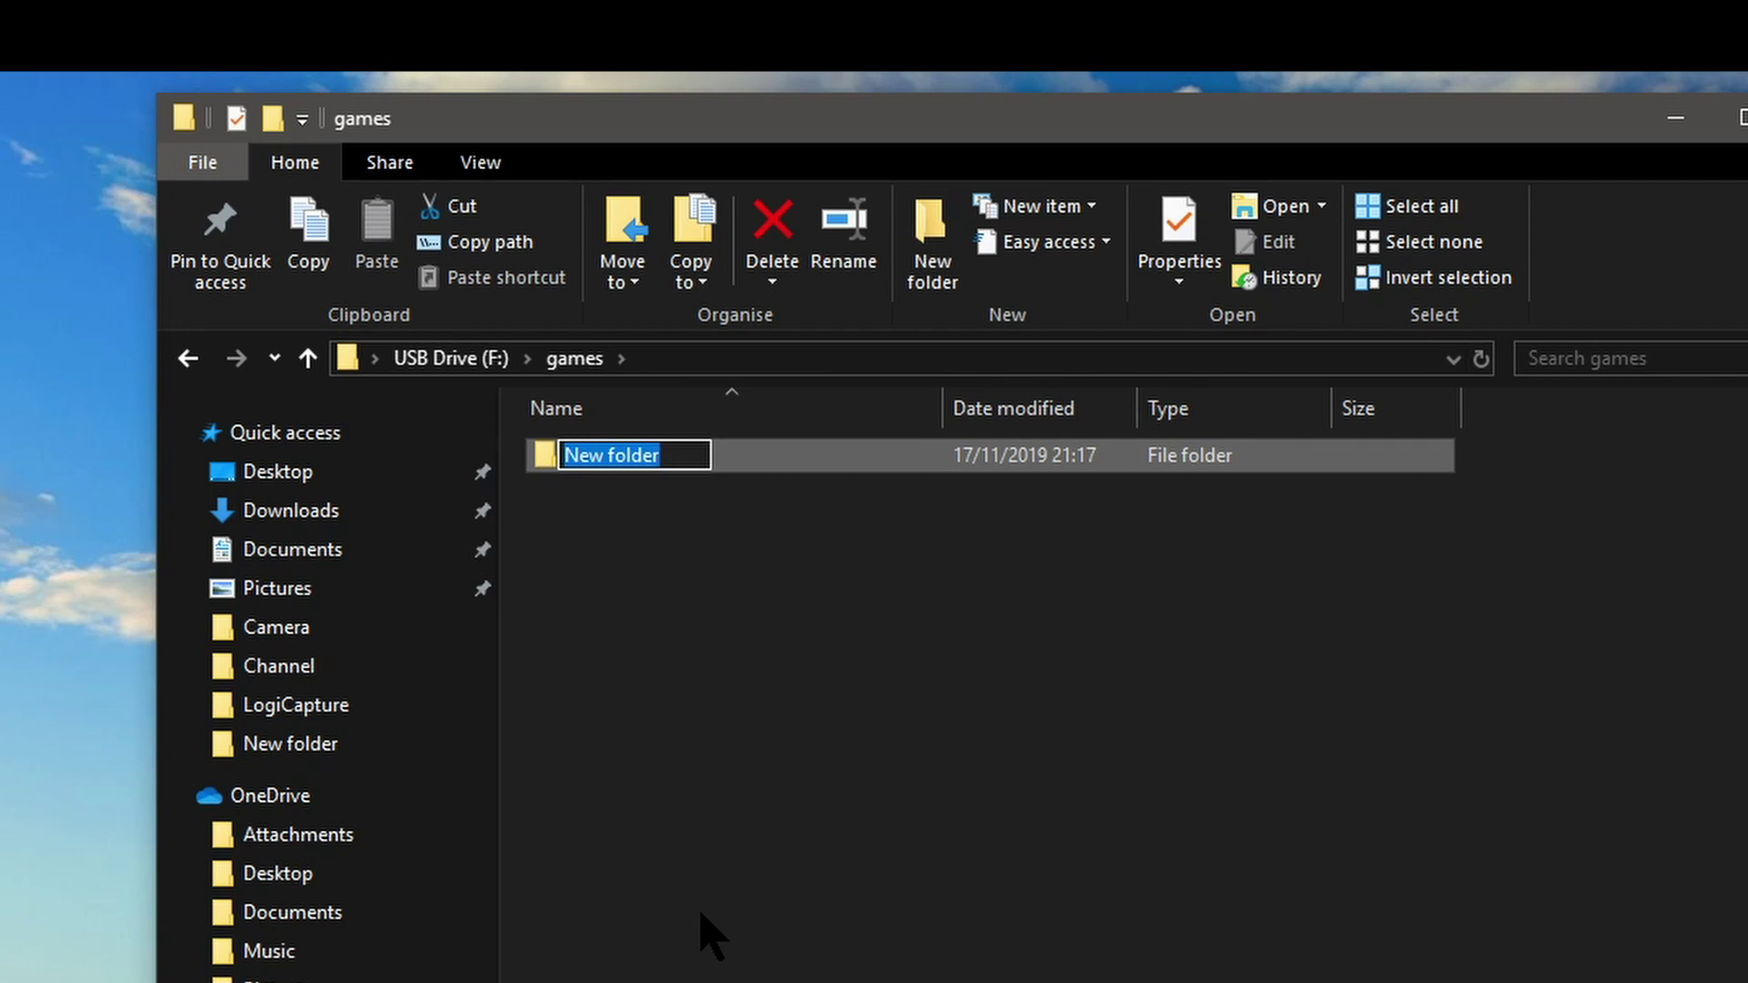
key(BackSpace)
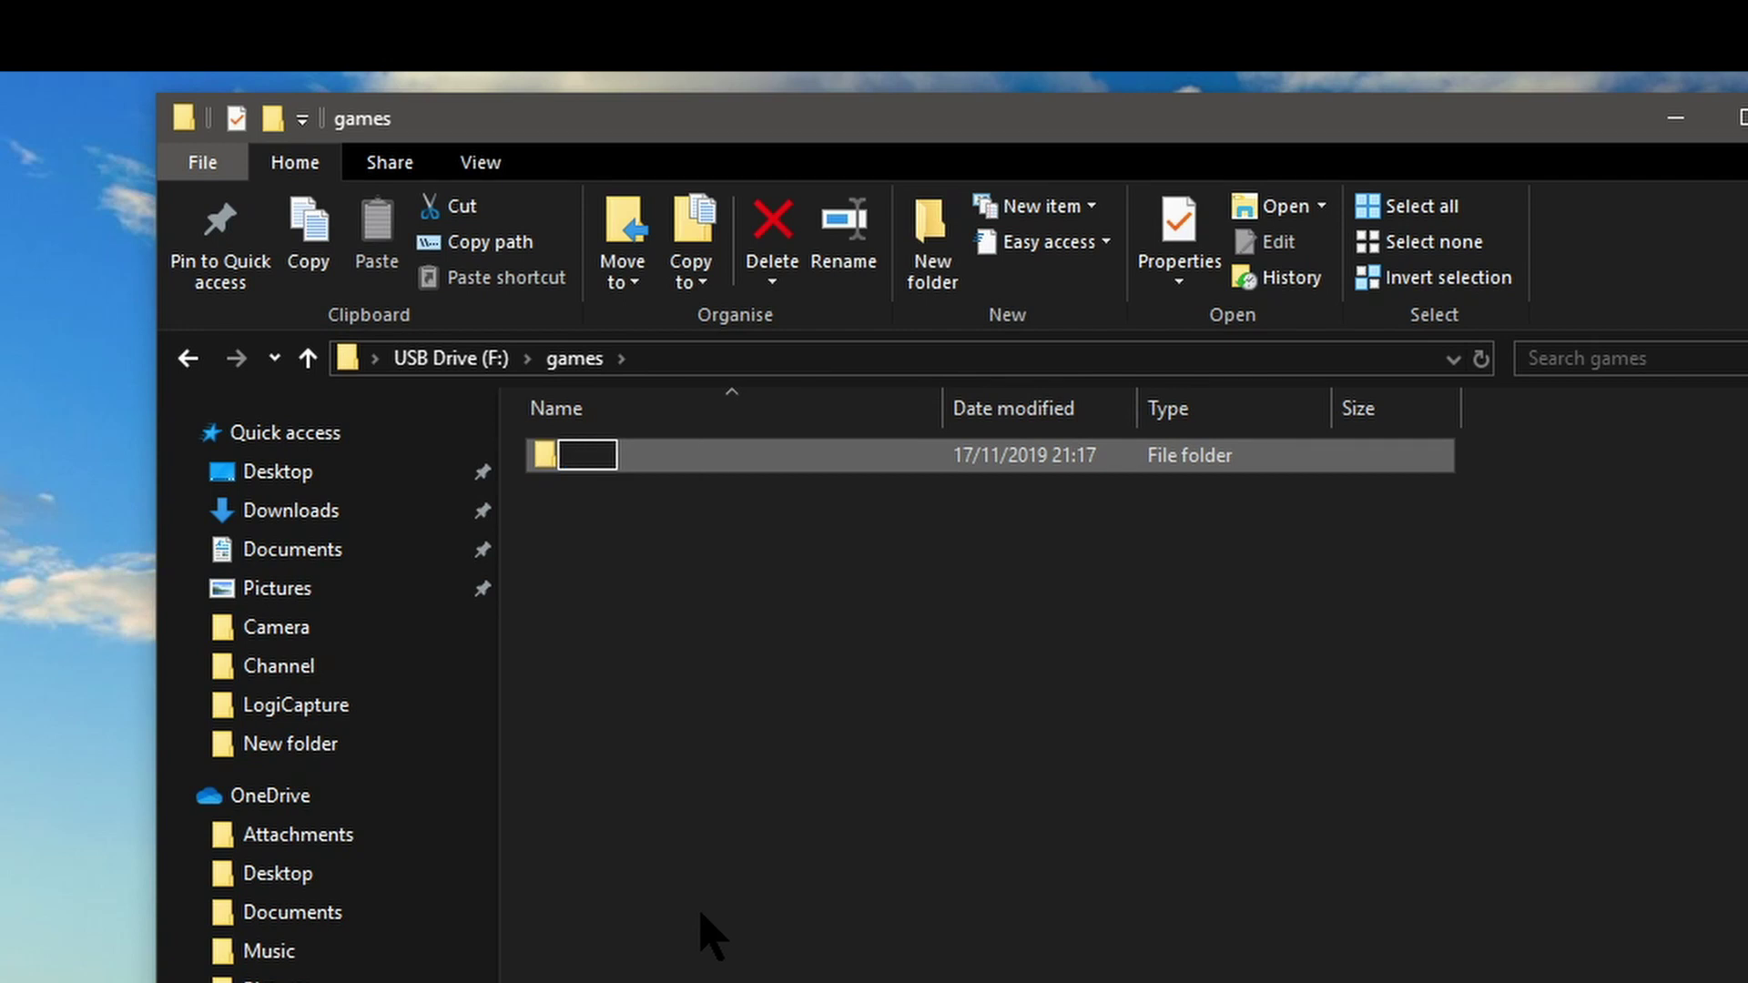
text(boxarts)
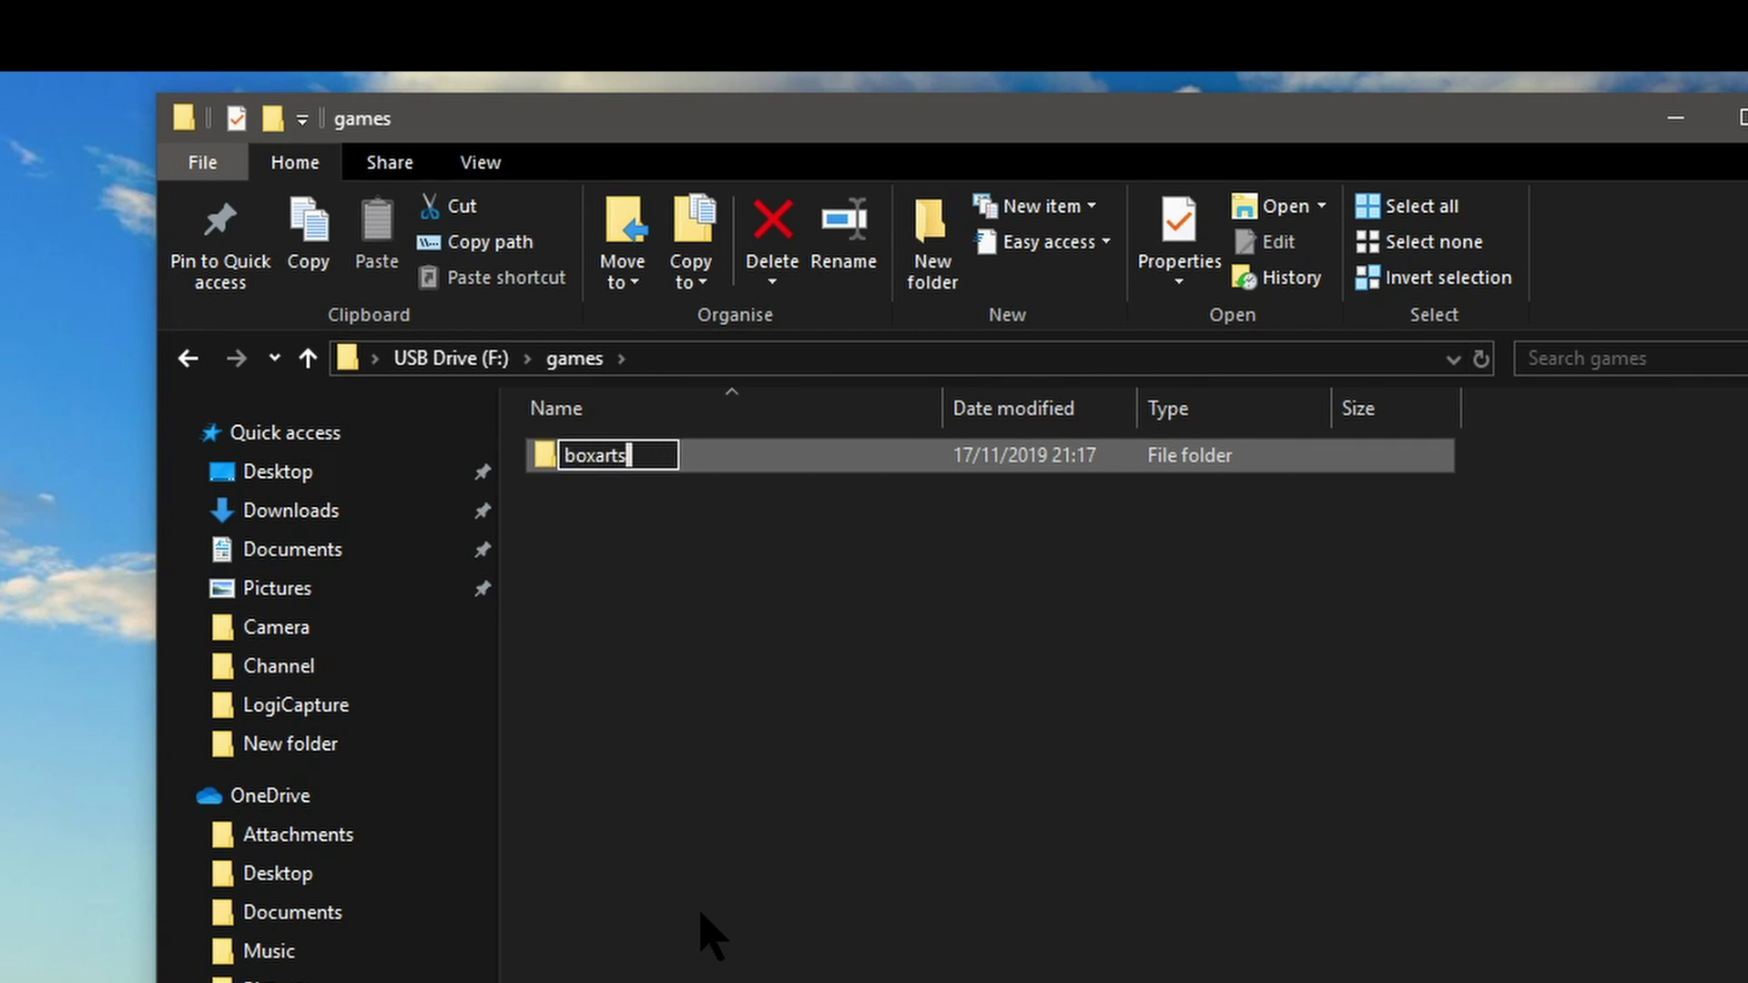
key(Return)
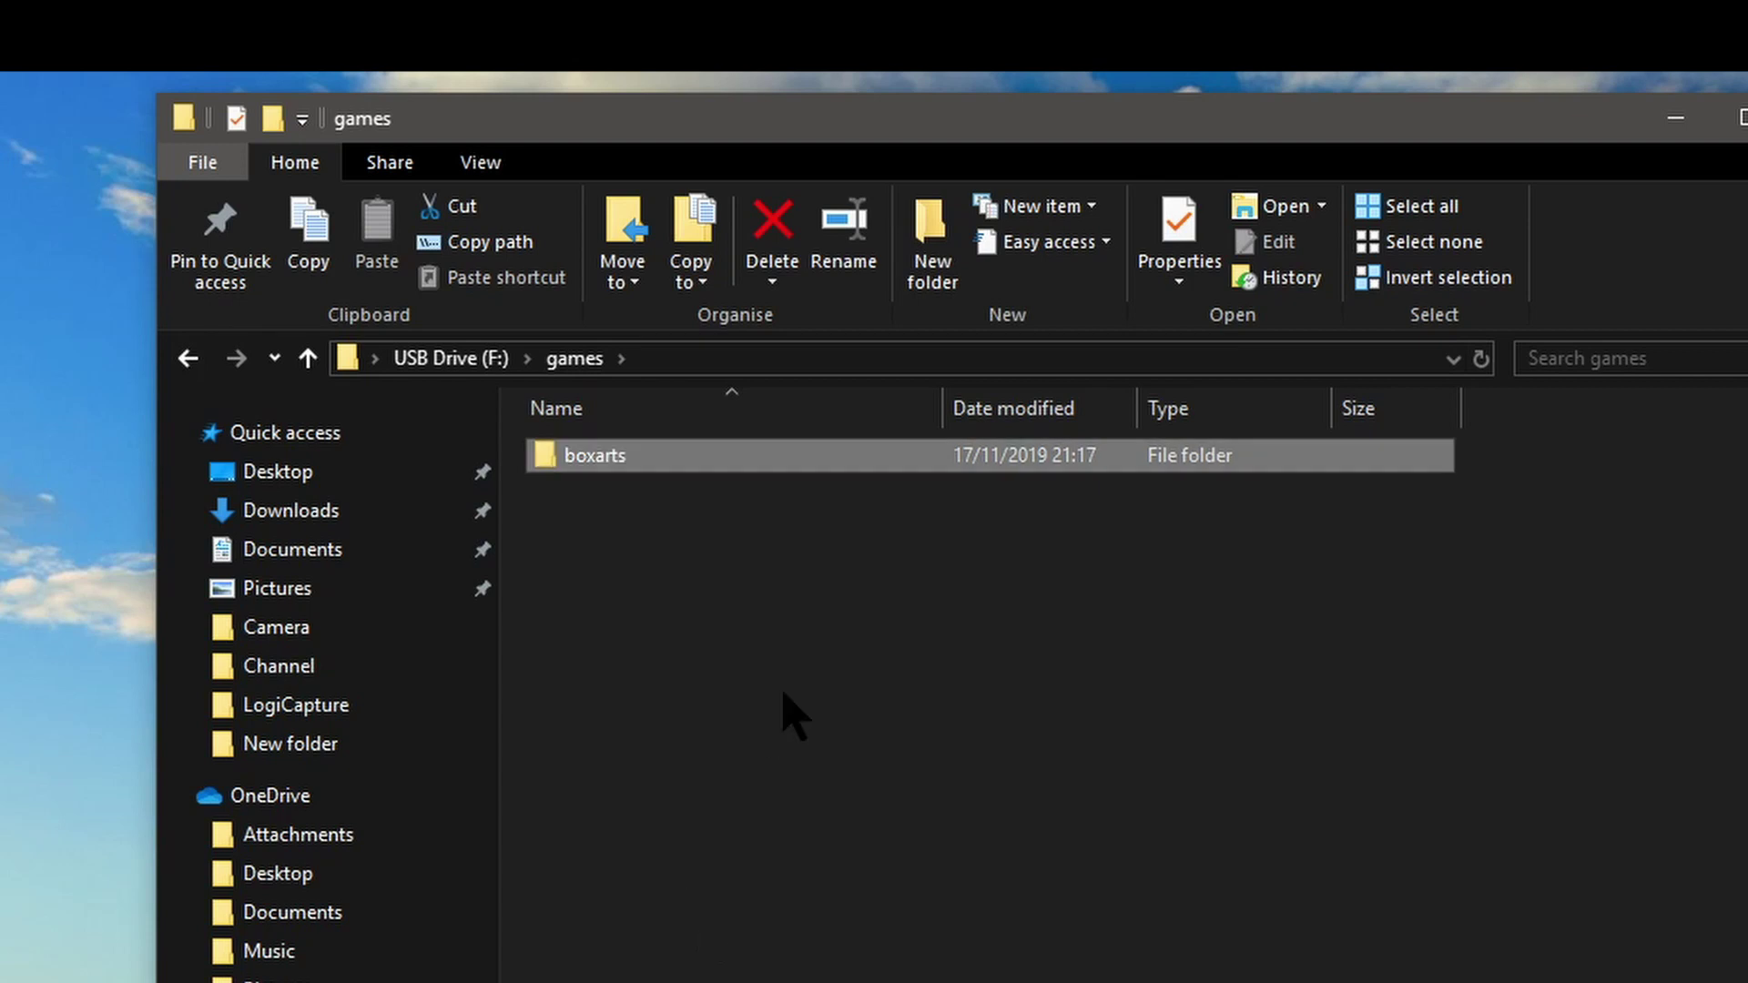
click(307, 358)
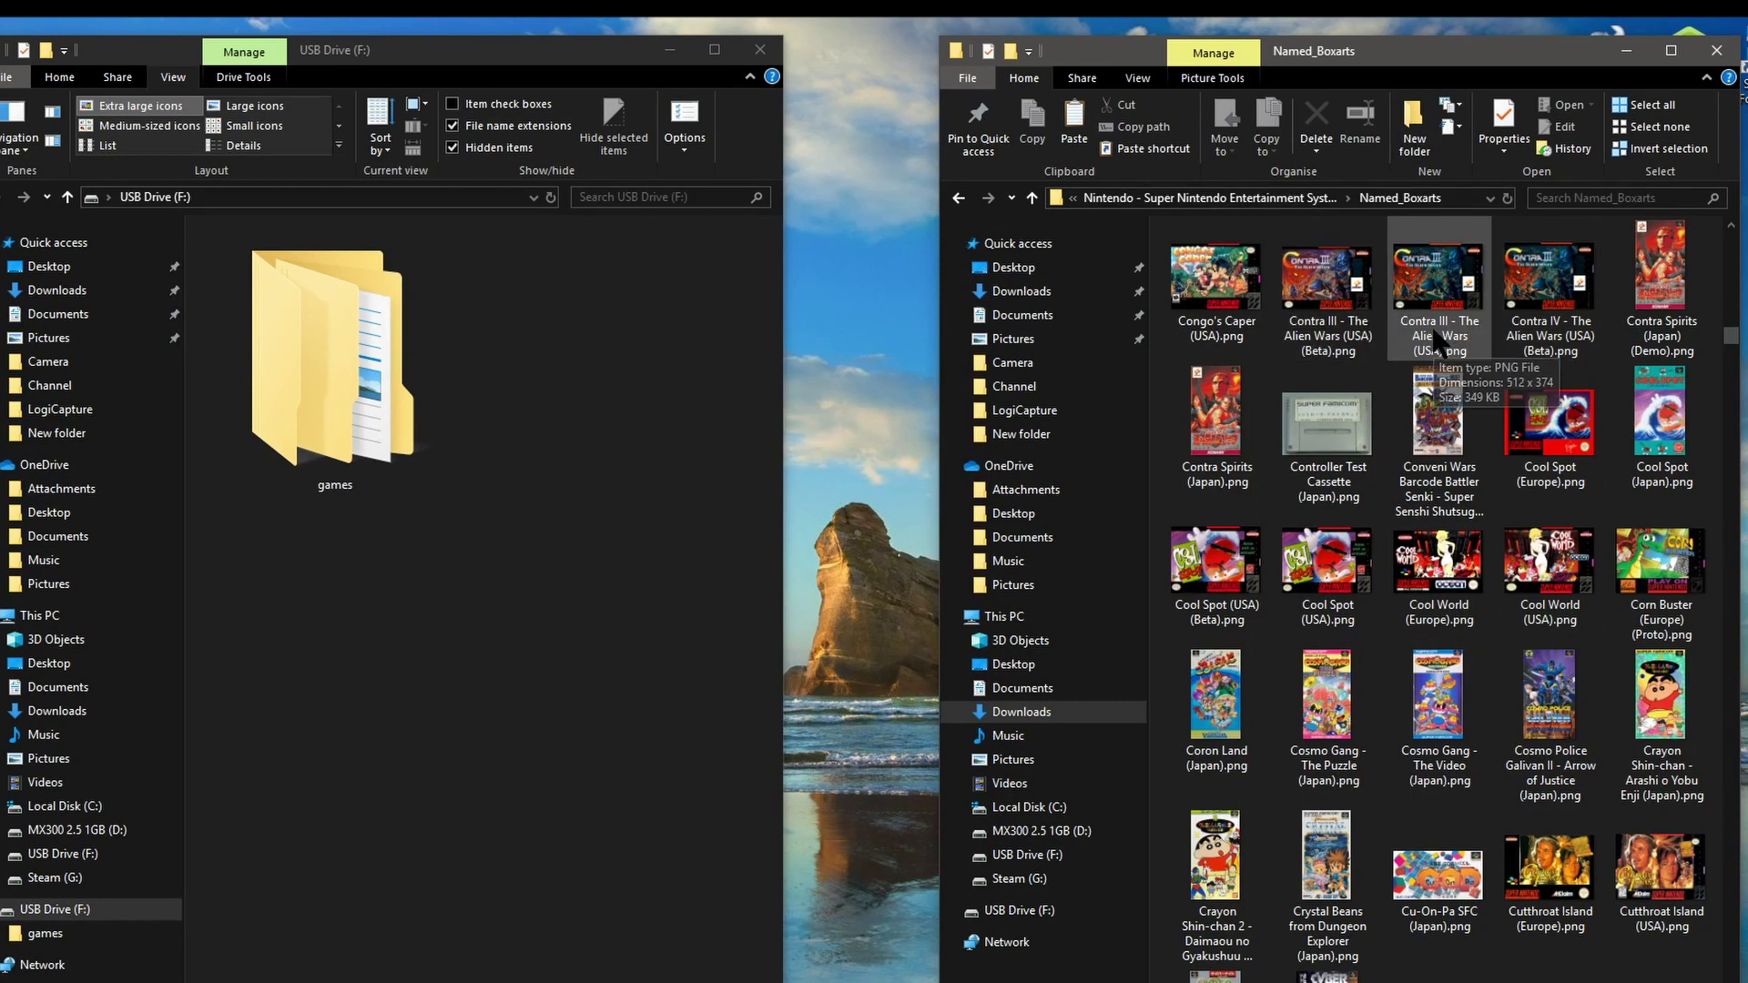
Copy Contra III - The Alien Wars (USA) (Beta).png from the Named_Boxarts folder to the root of USB Drive (F:).
click(1336, 277)
right_click(1335, 277)
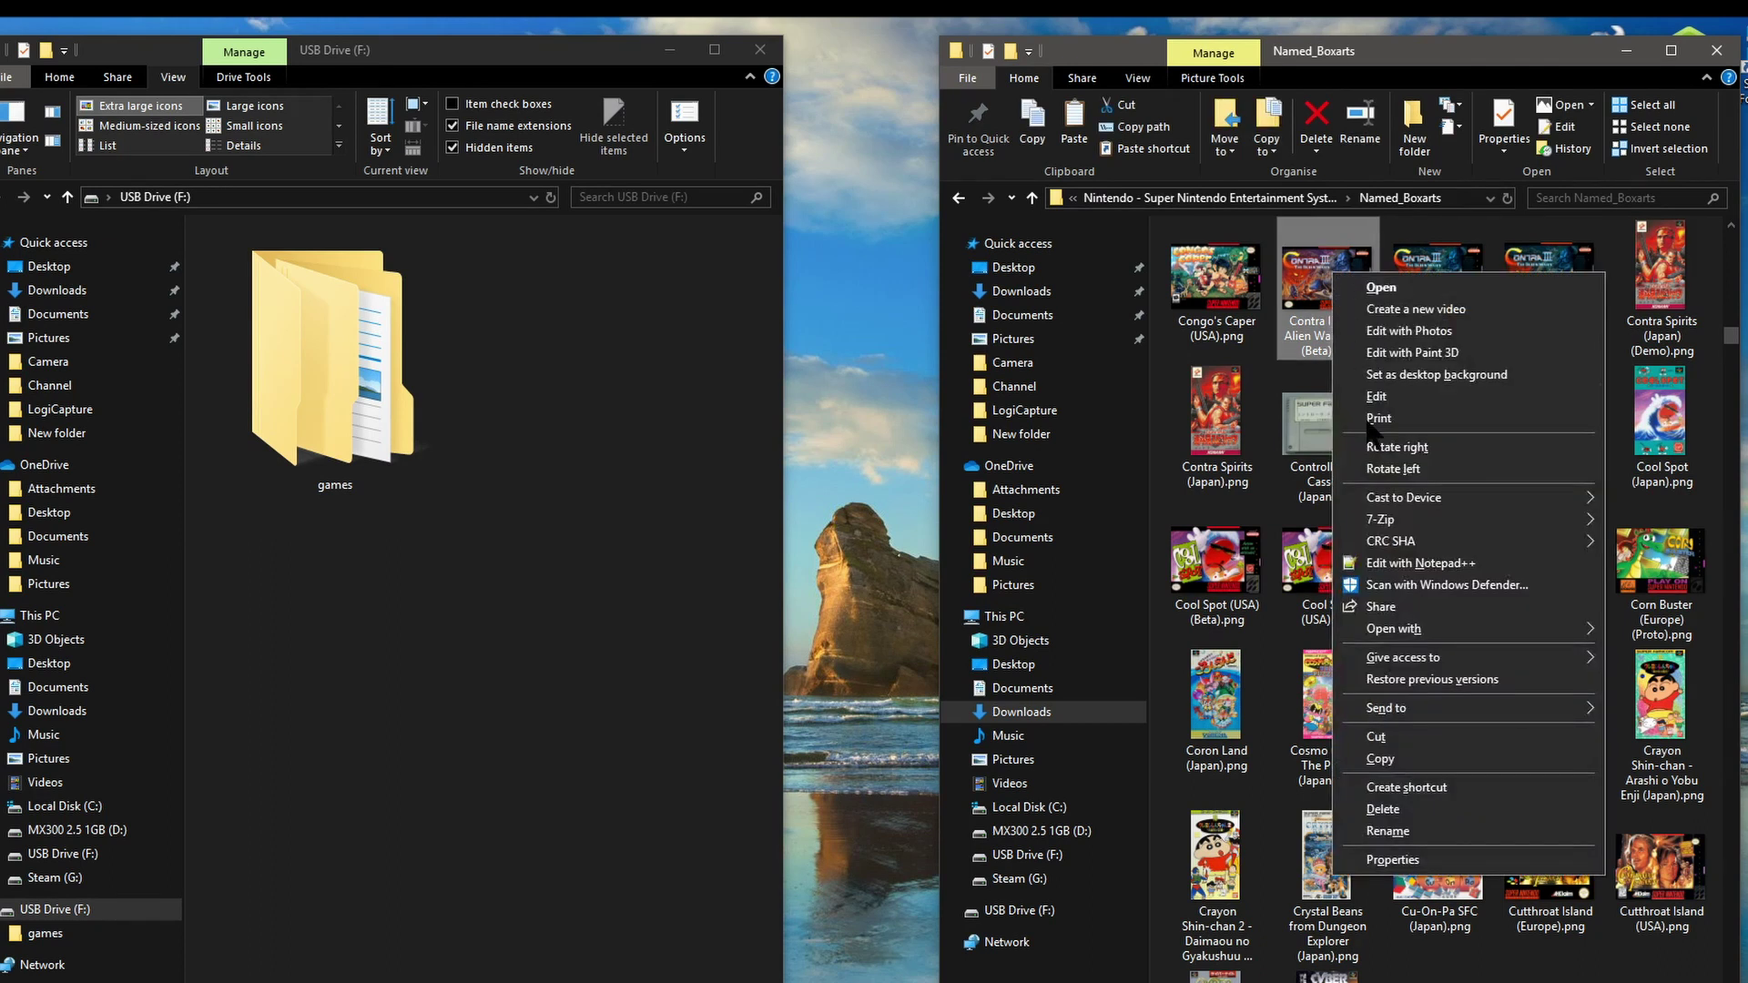
click(1454, 760)
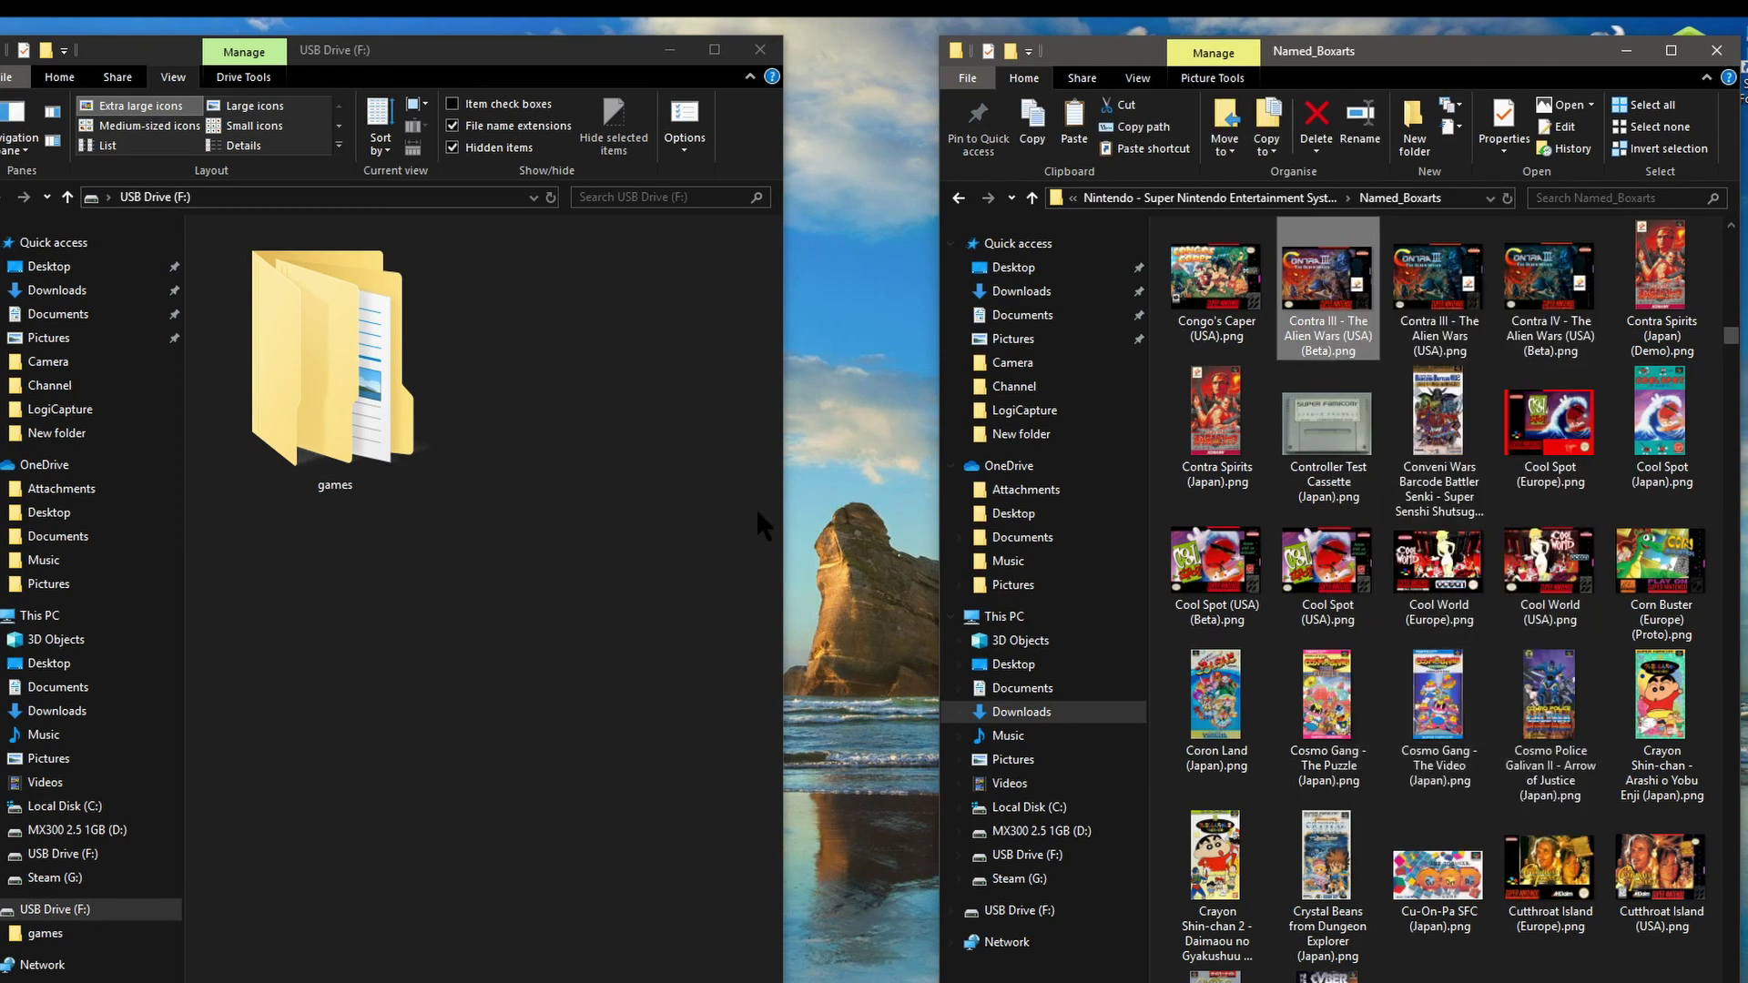
right_click(569, 415)
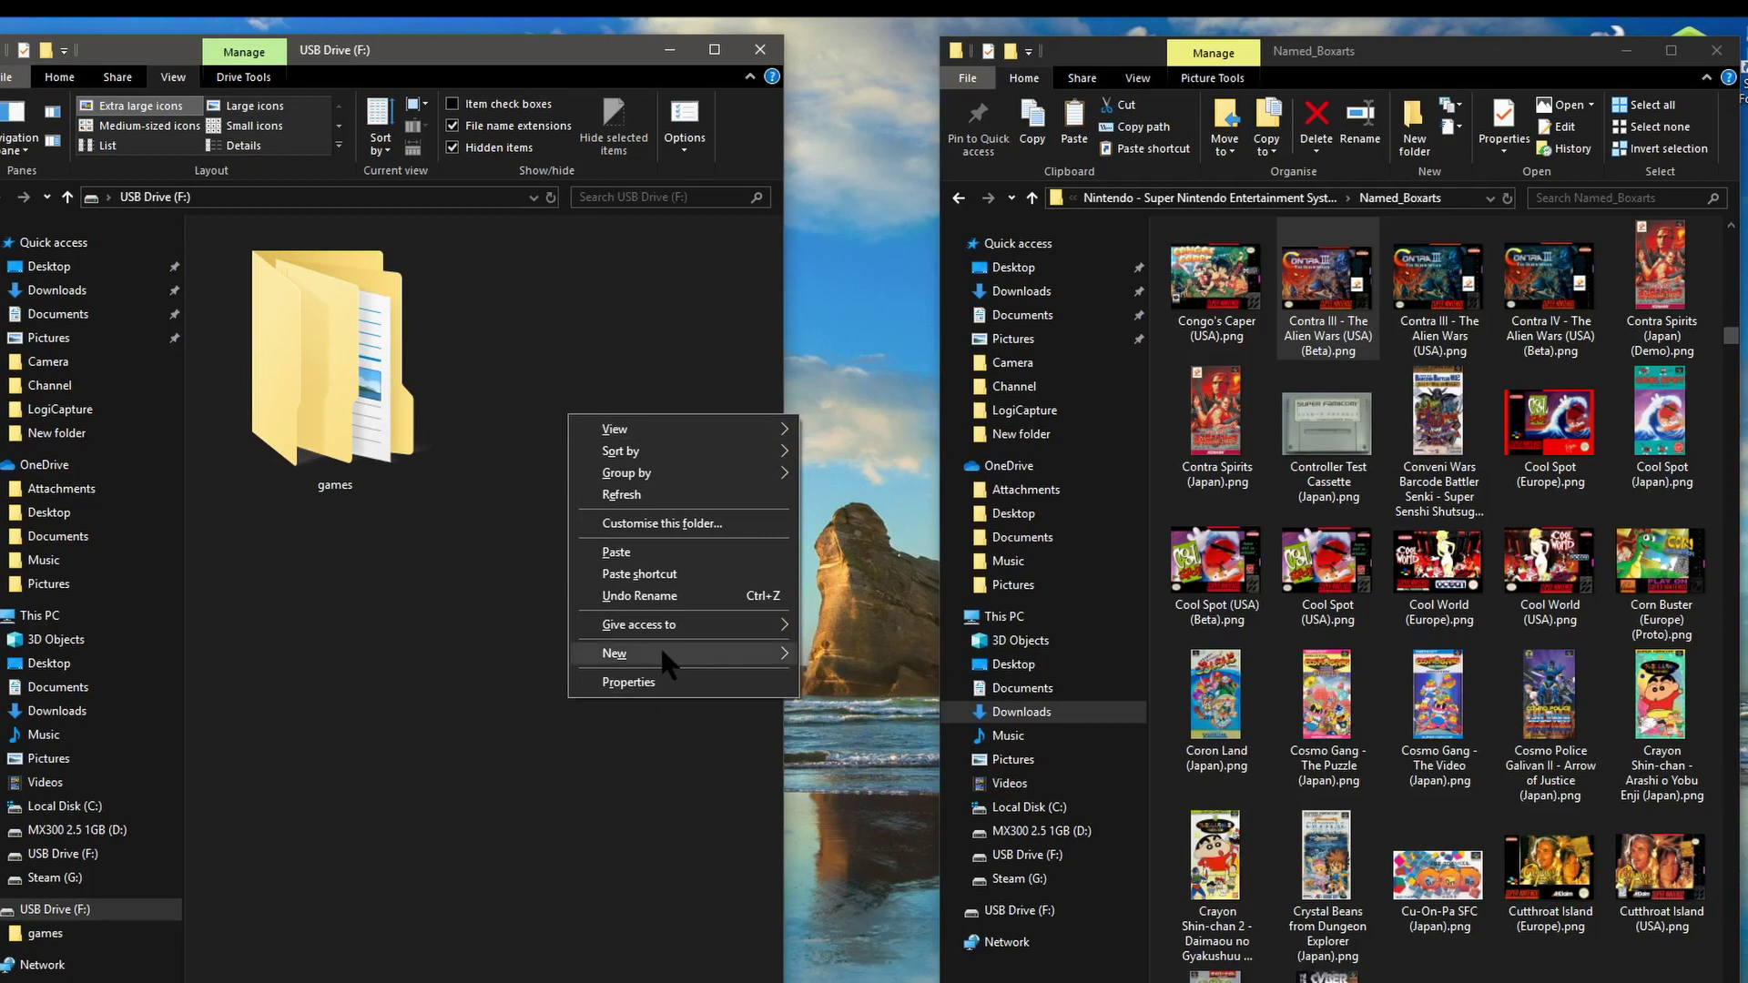
click(616, 552)
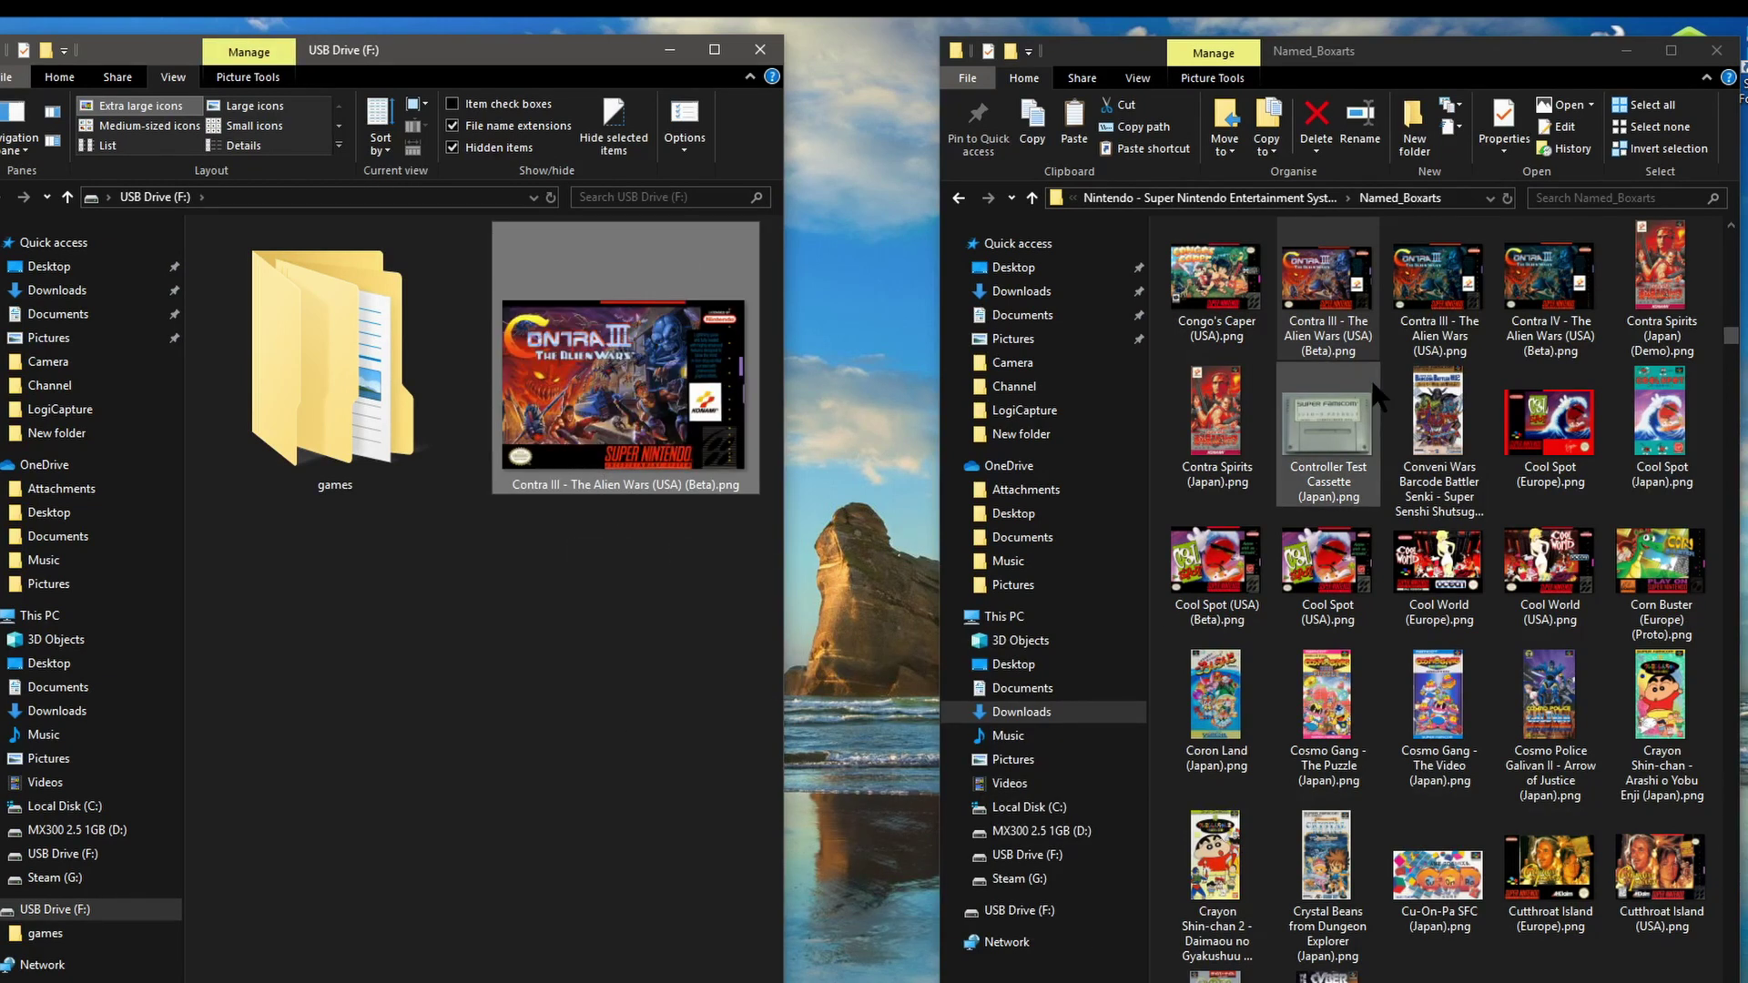
Minimise the Named_Boxarts window and copy the four game zip files from the desktop to the root of USB Drive (F:).
click(1626, 51)
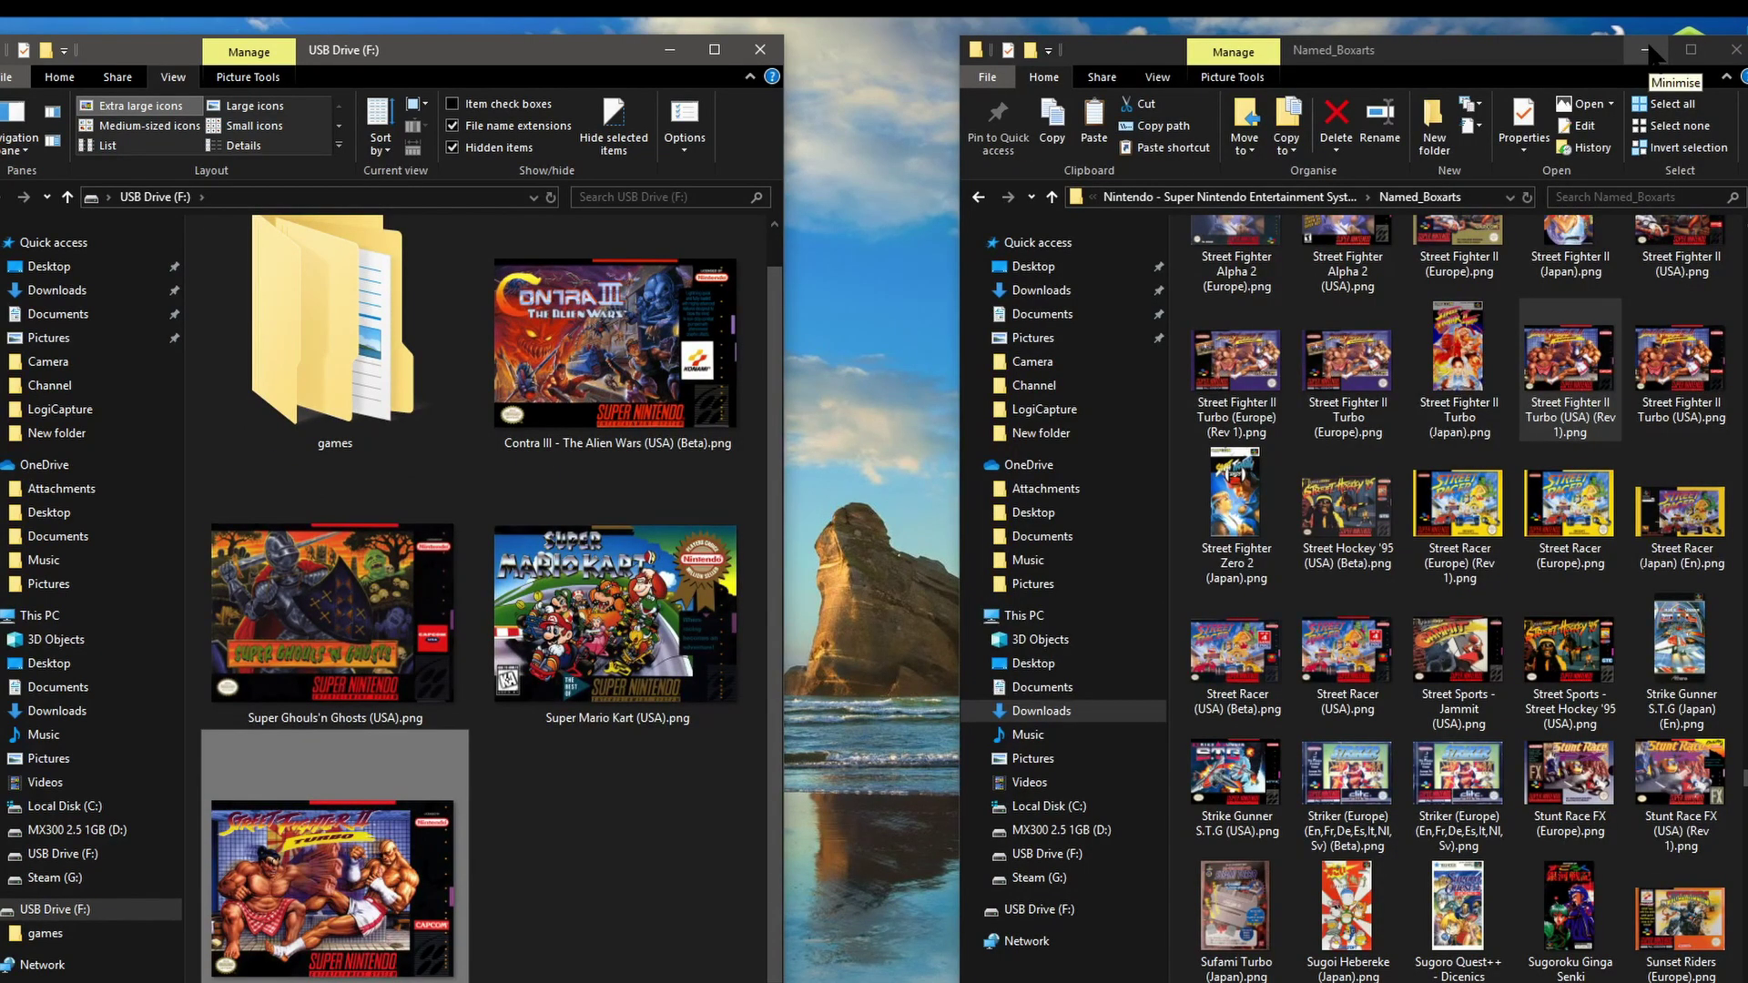
click(1647, 52)
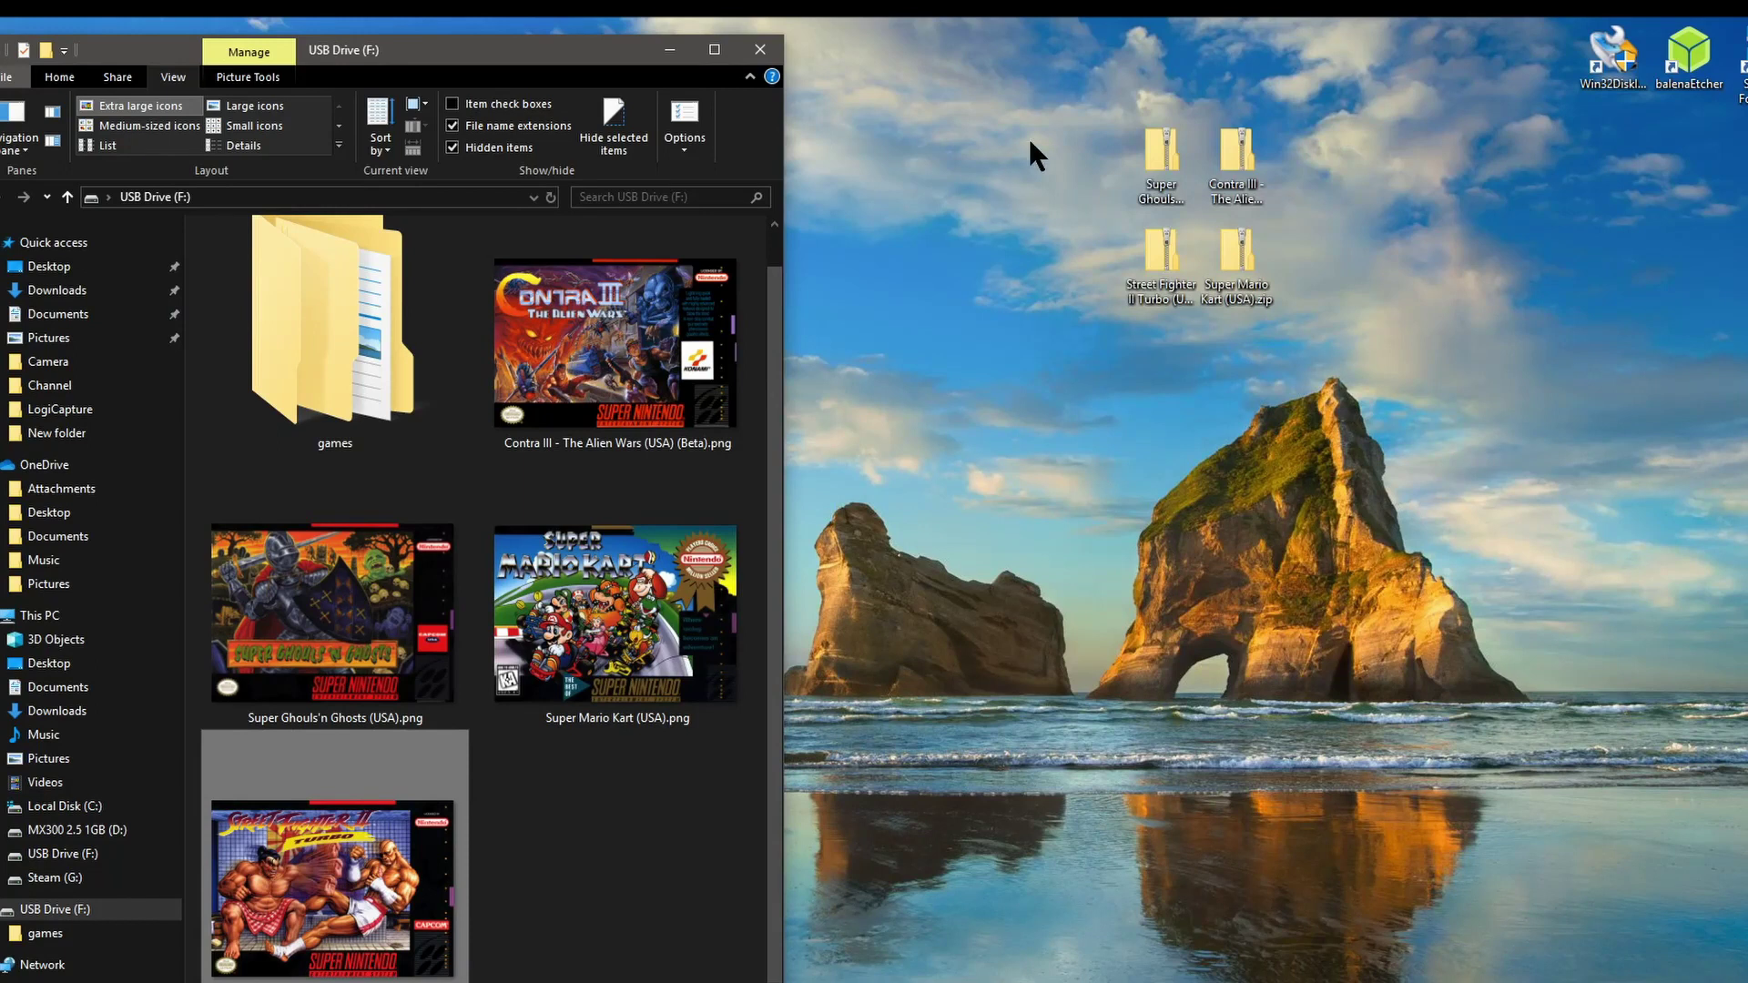
drag(1053, 98, 1041, 343)
drag(1052, 90, 1347, 400)
drag(1053, 98, 1347, 402)
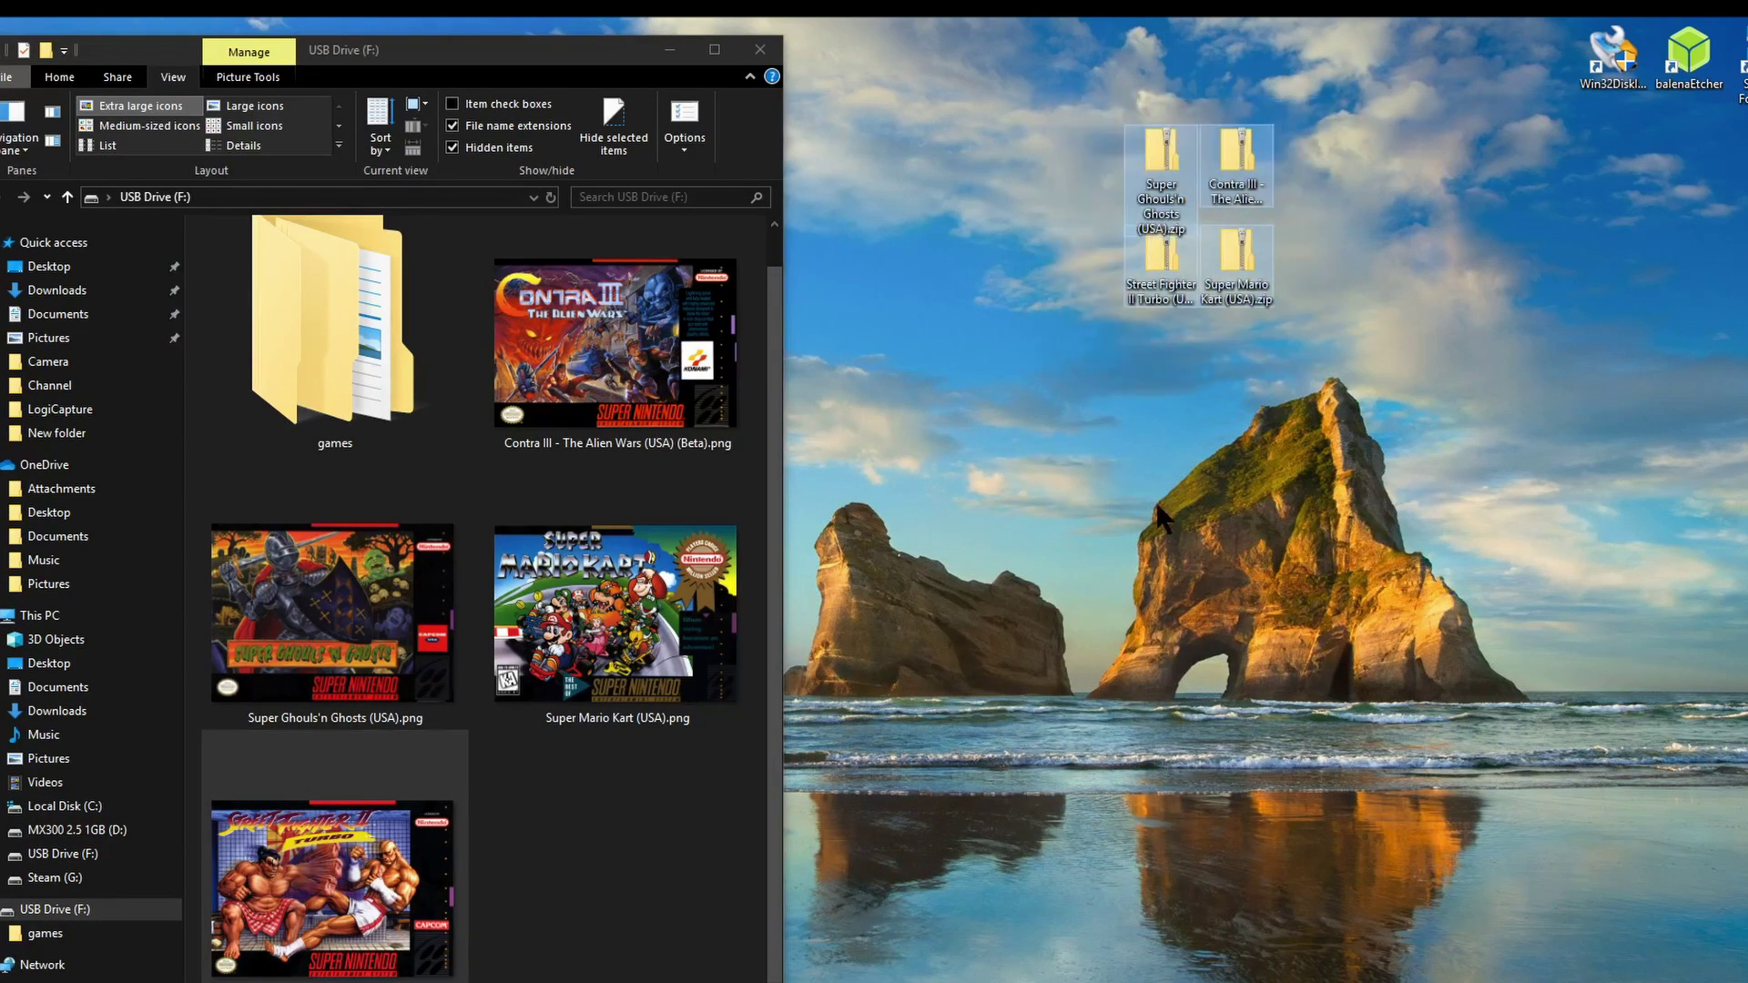
drag(1053, 100, 1341, 386)
drag(1129, 208, 568, 818)
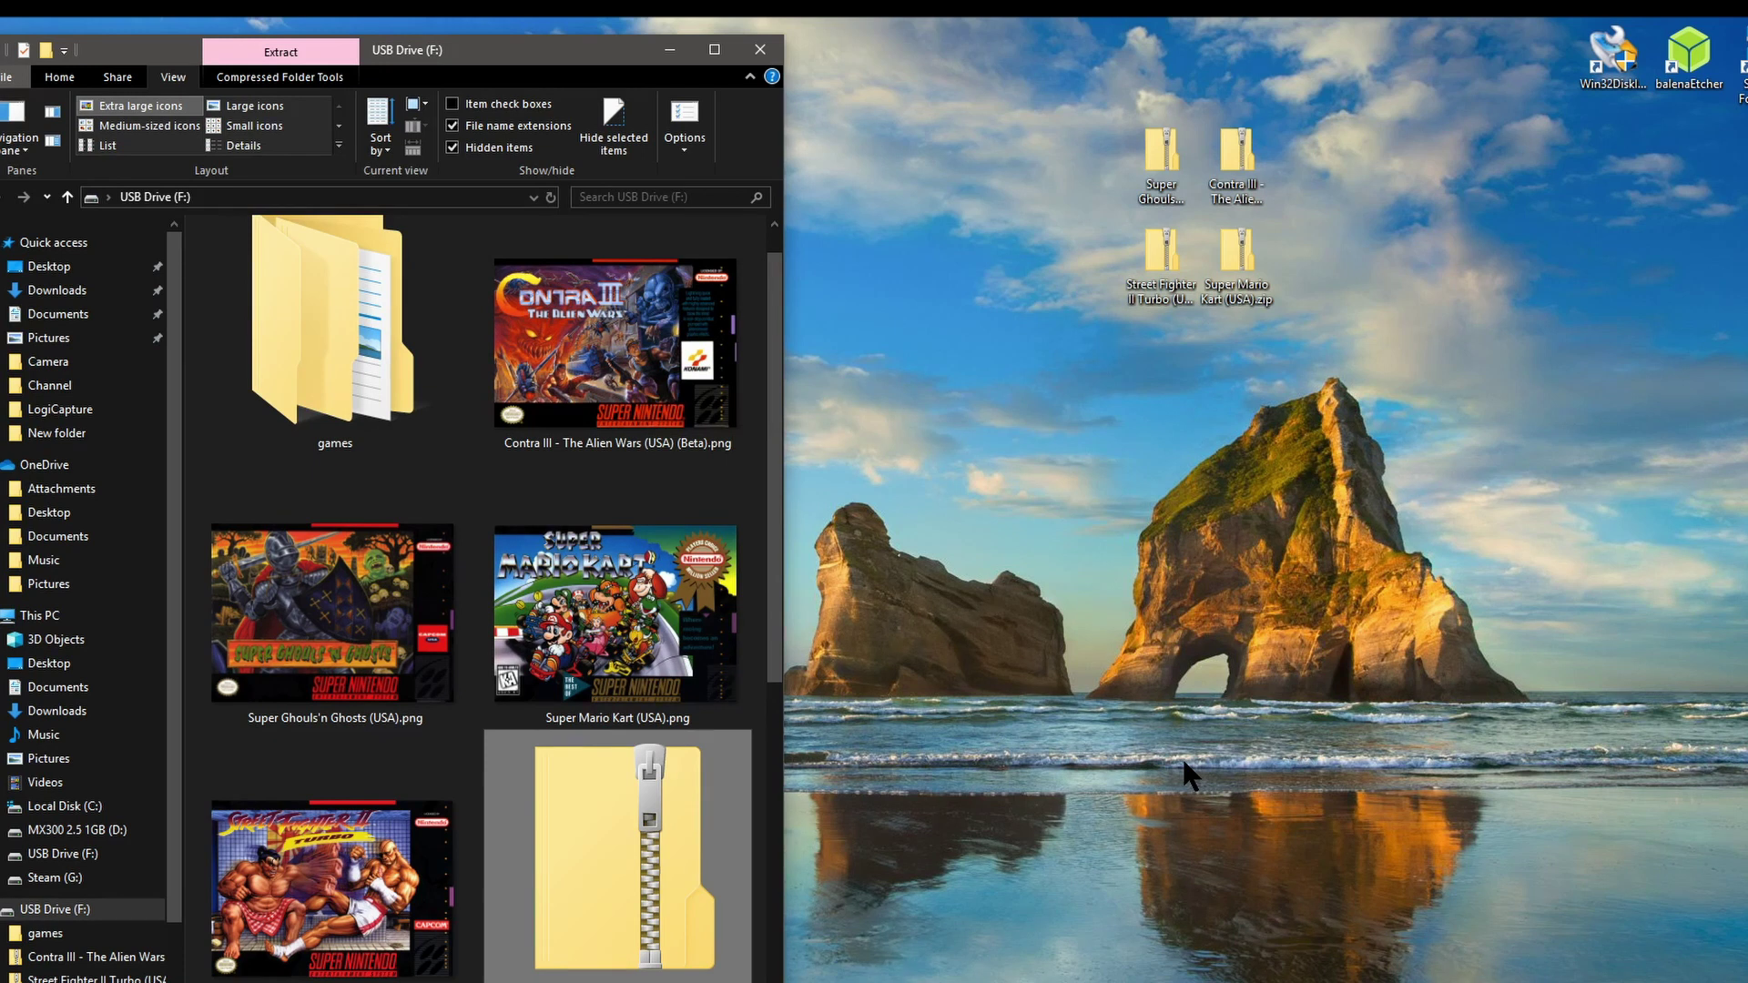
drag(772, 530, 781, 437)
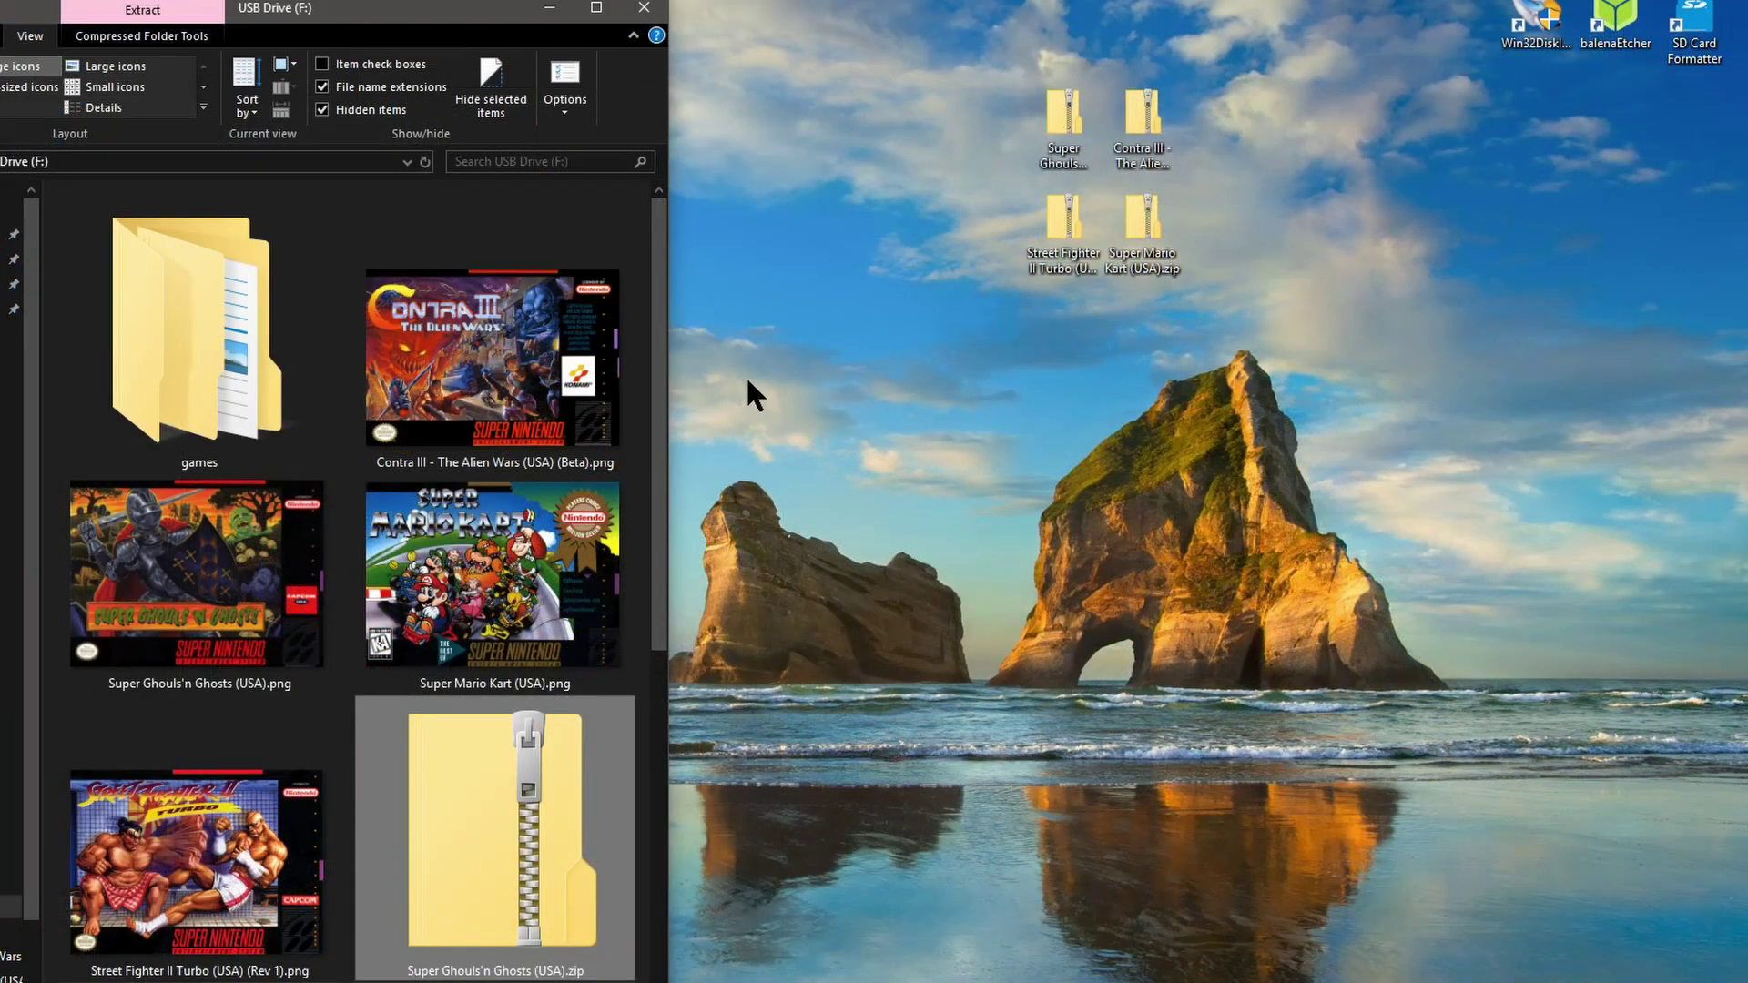
Maximise the USB Drive (F:) window and rename the Contra III game archive to Contra III - The Alien Wars.zip.
click(596, 8)
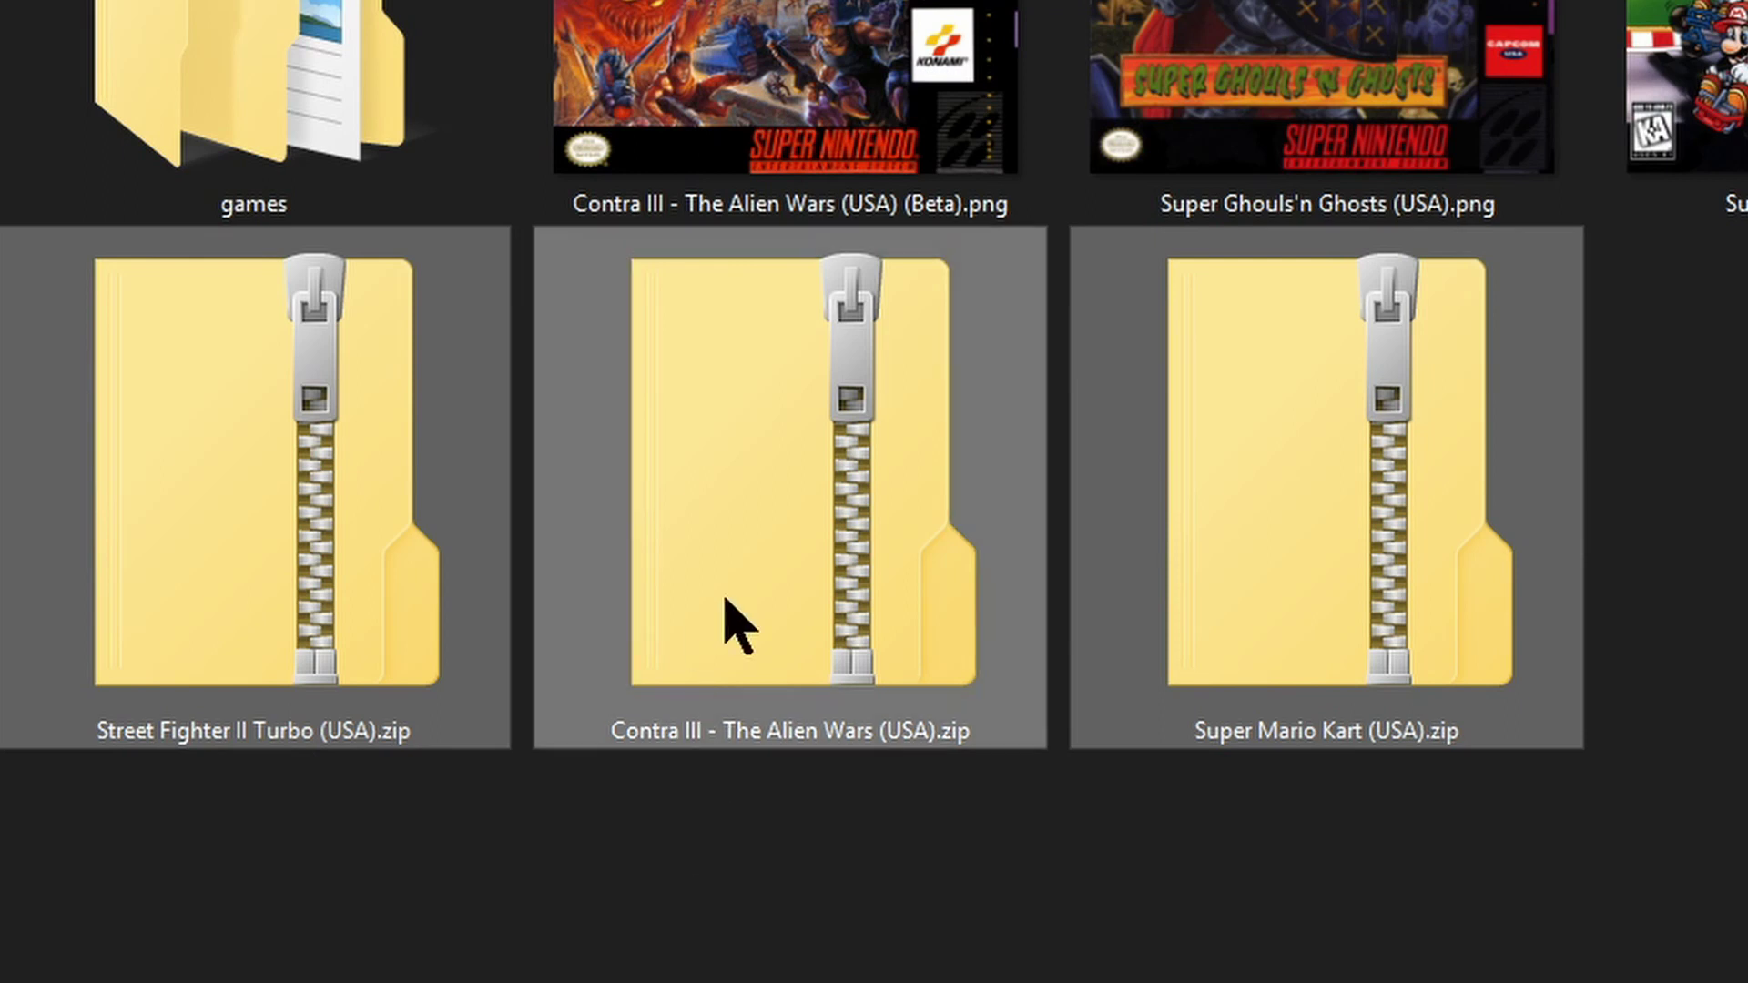
click(726, 557)
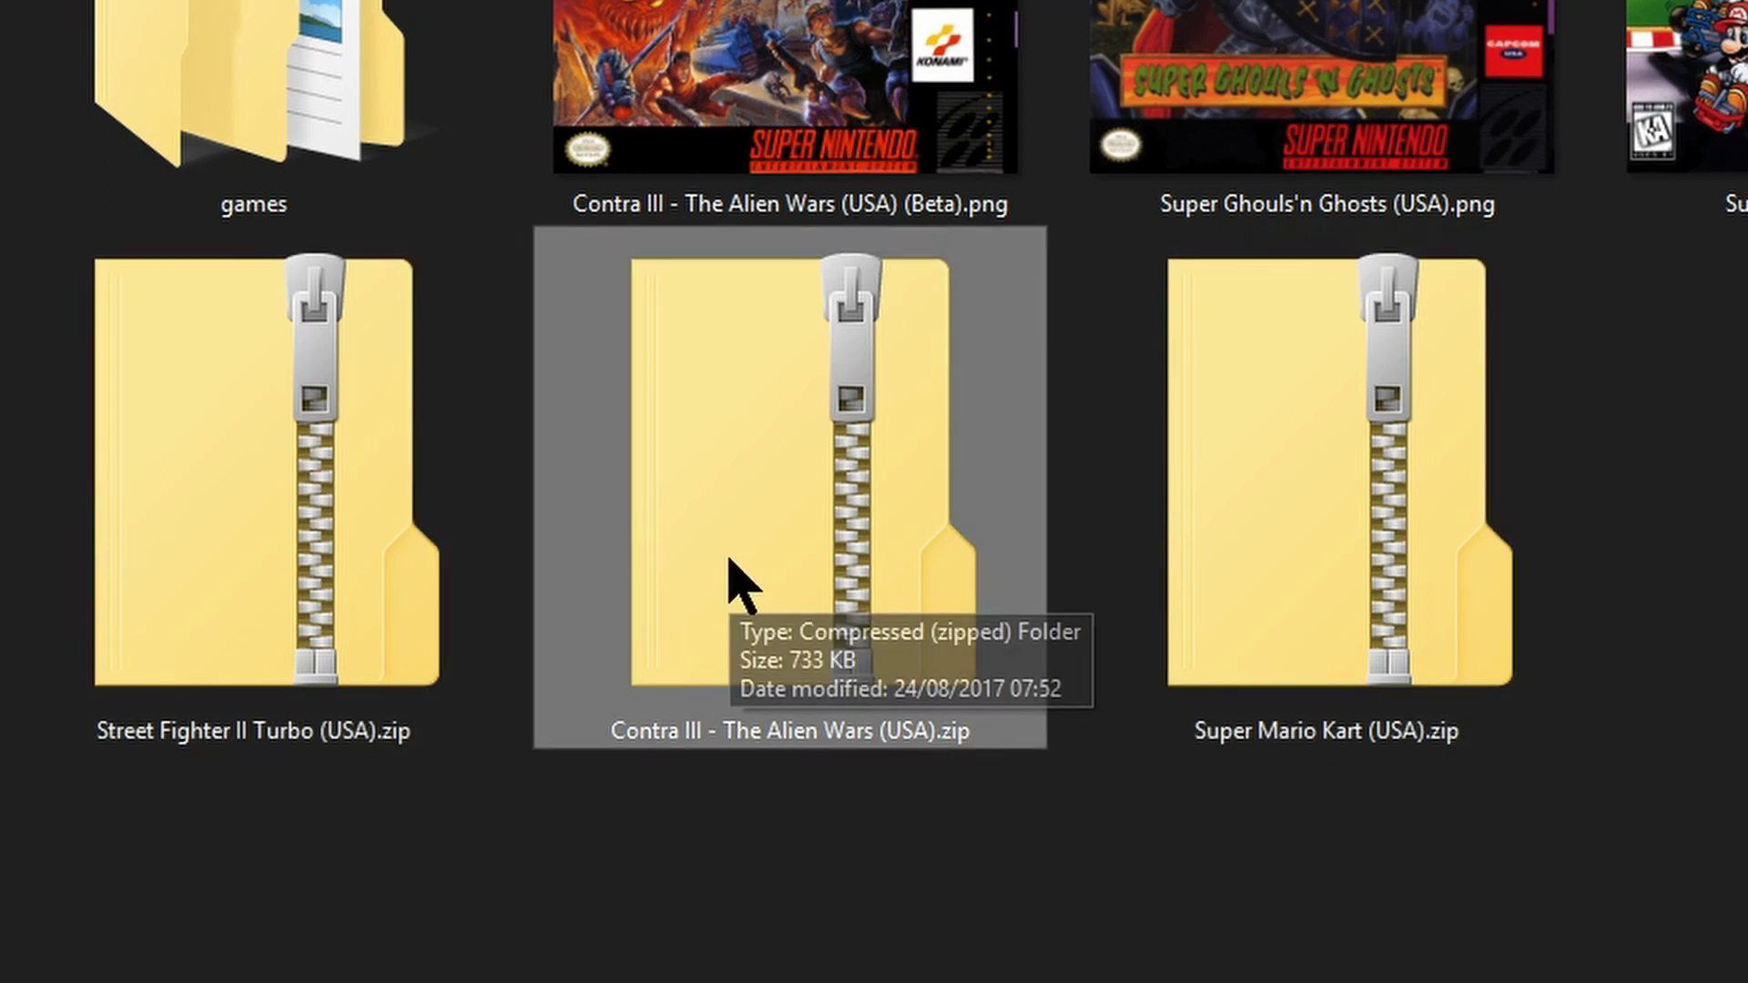
key(F2)
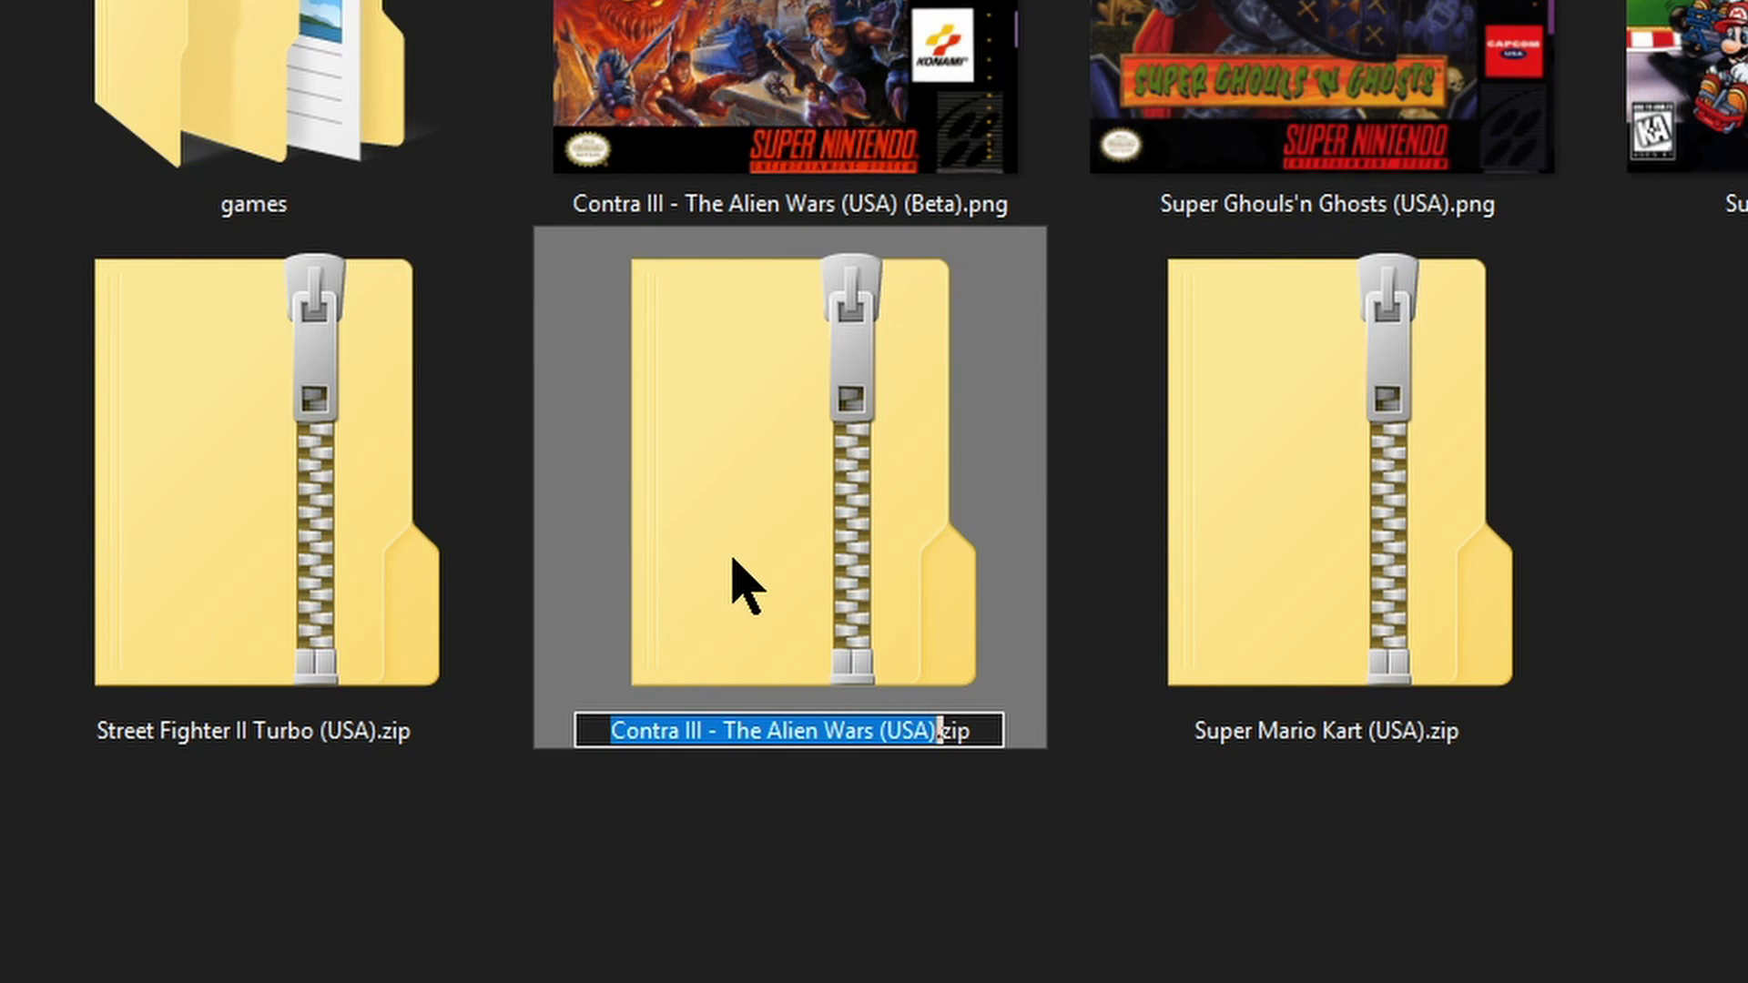
key(Right)
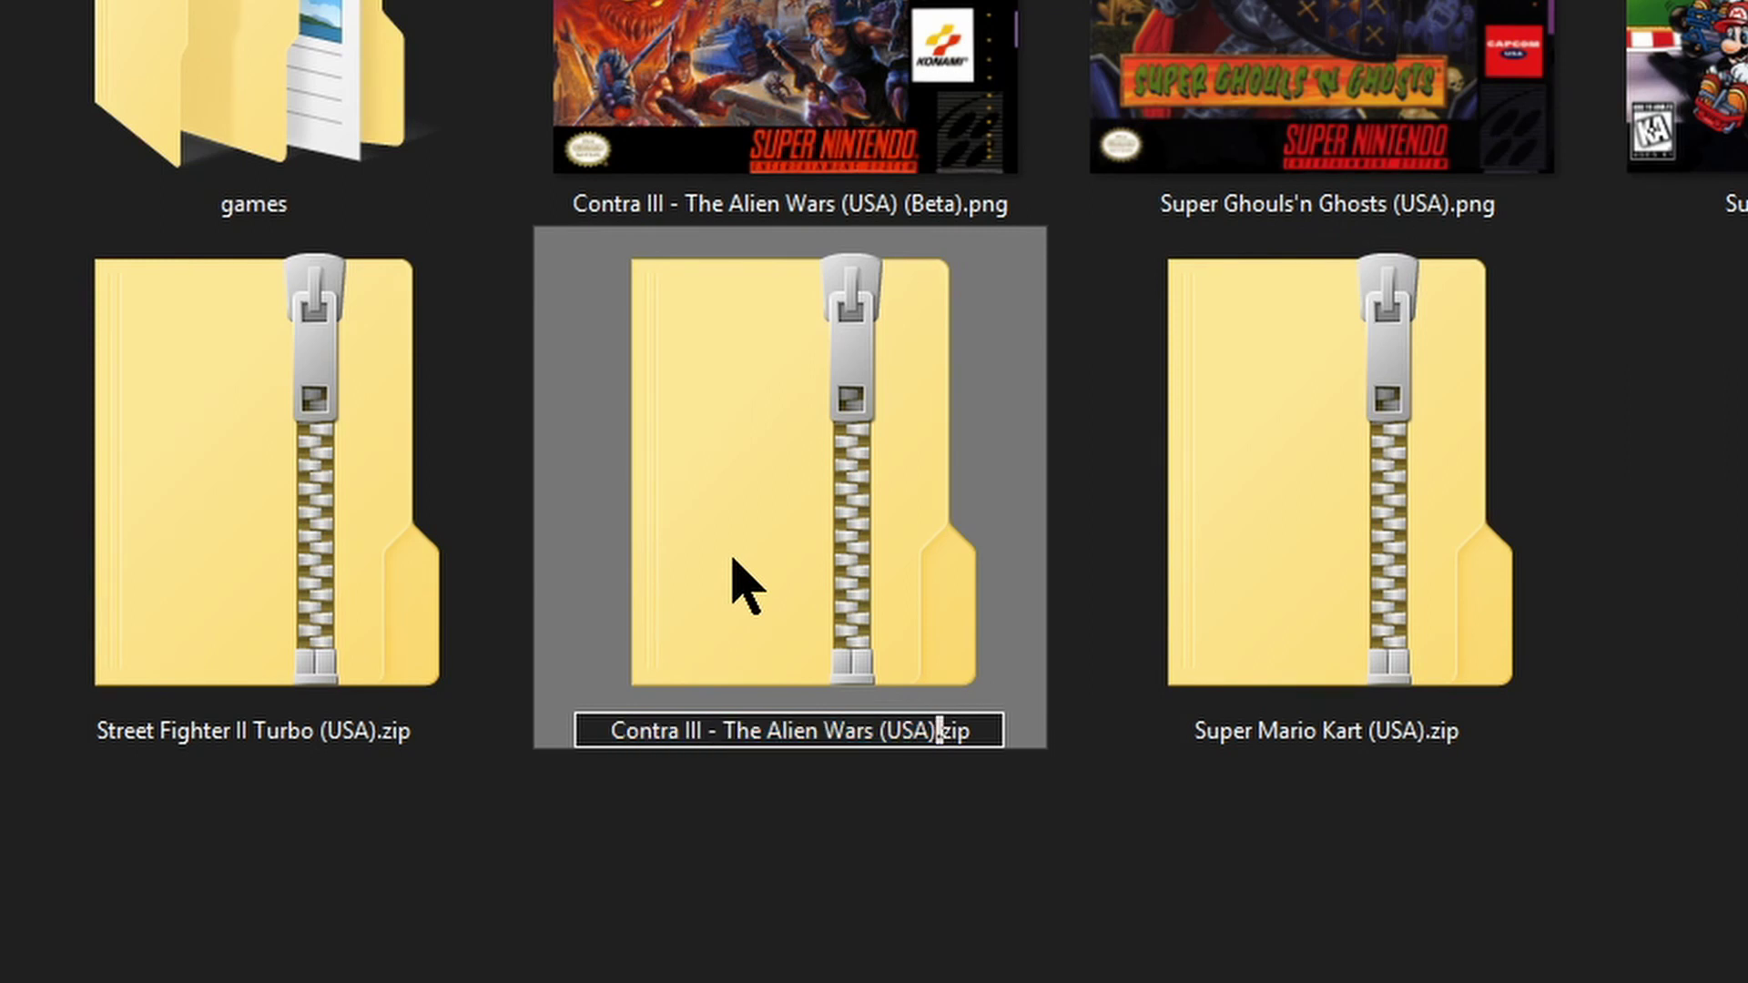
key(BackSpace)
key(BackSpace)
key(BackSpace)
key(BackSpace)
key(BackSpace)
key(BackSpace)
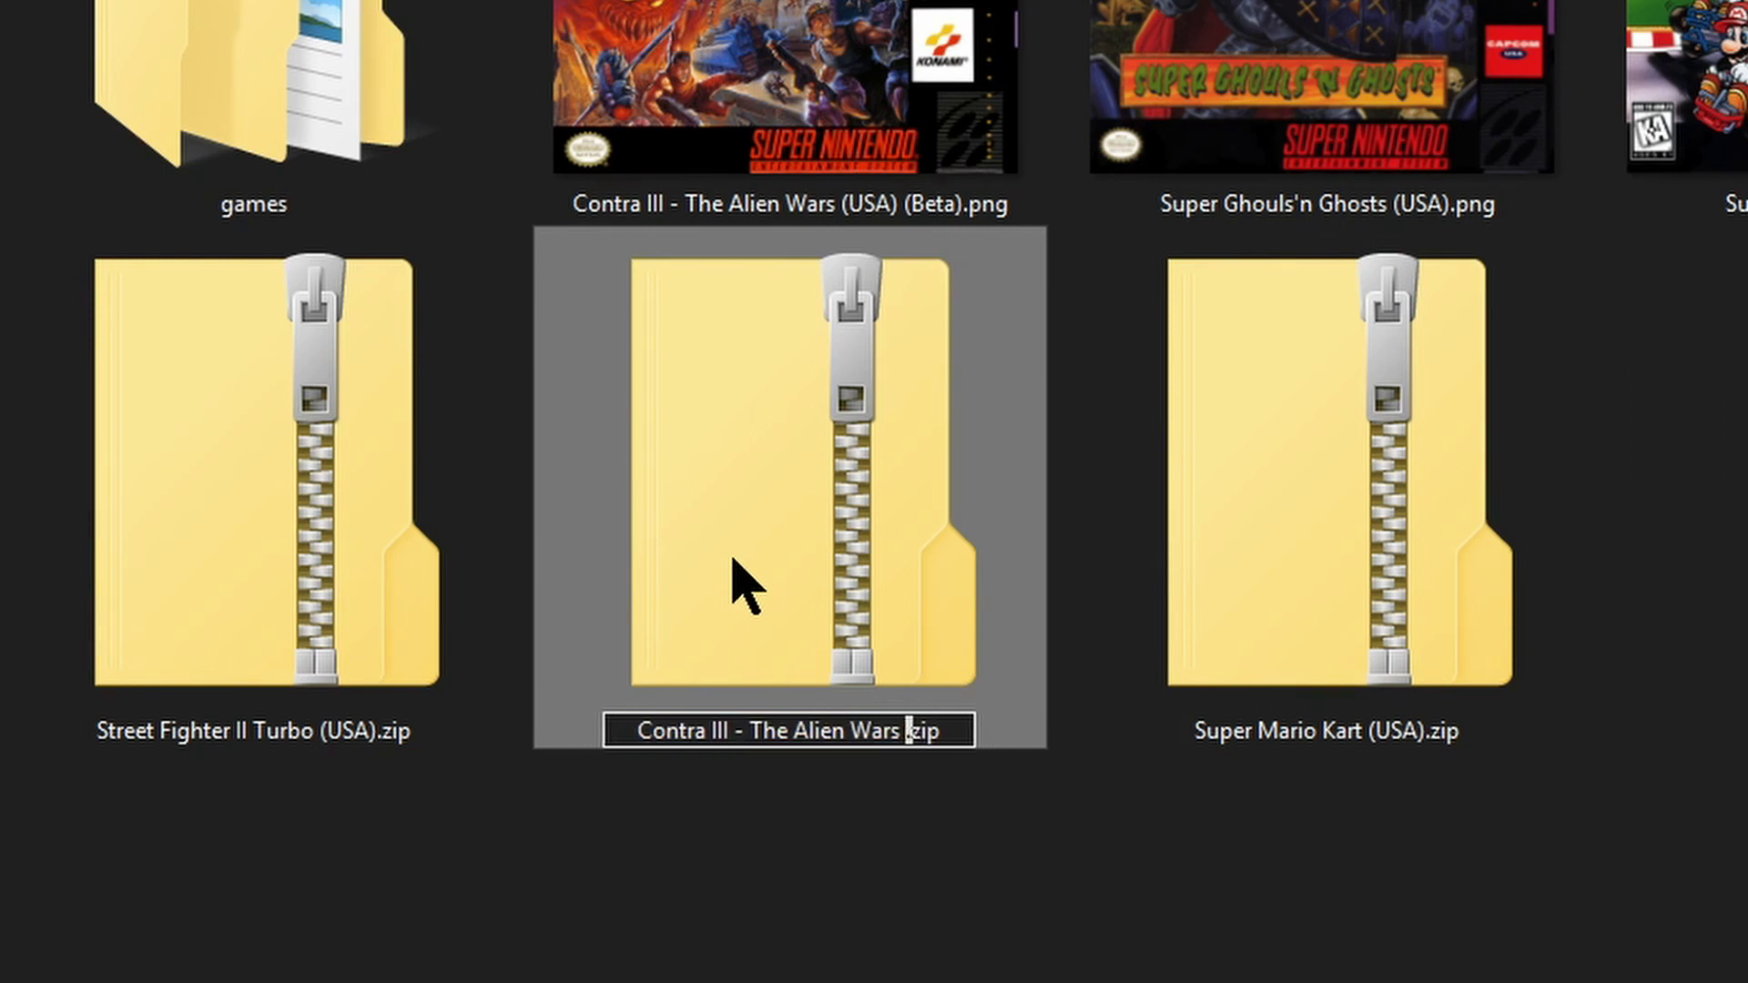
key(Return)
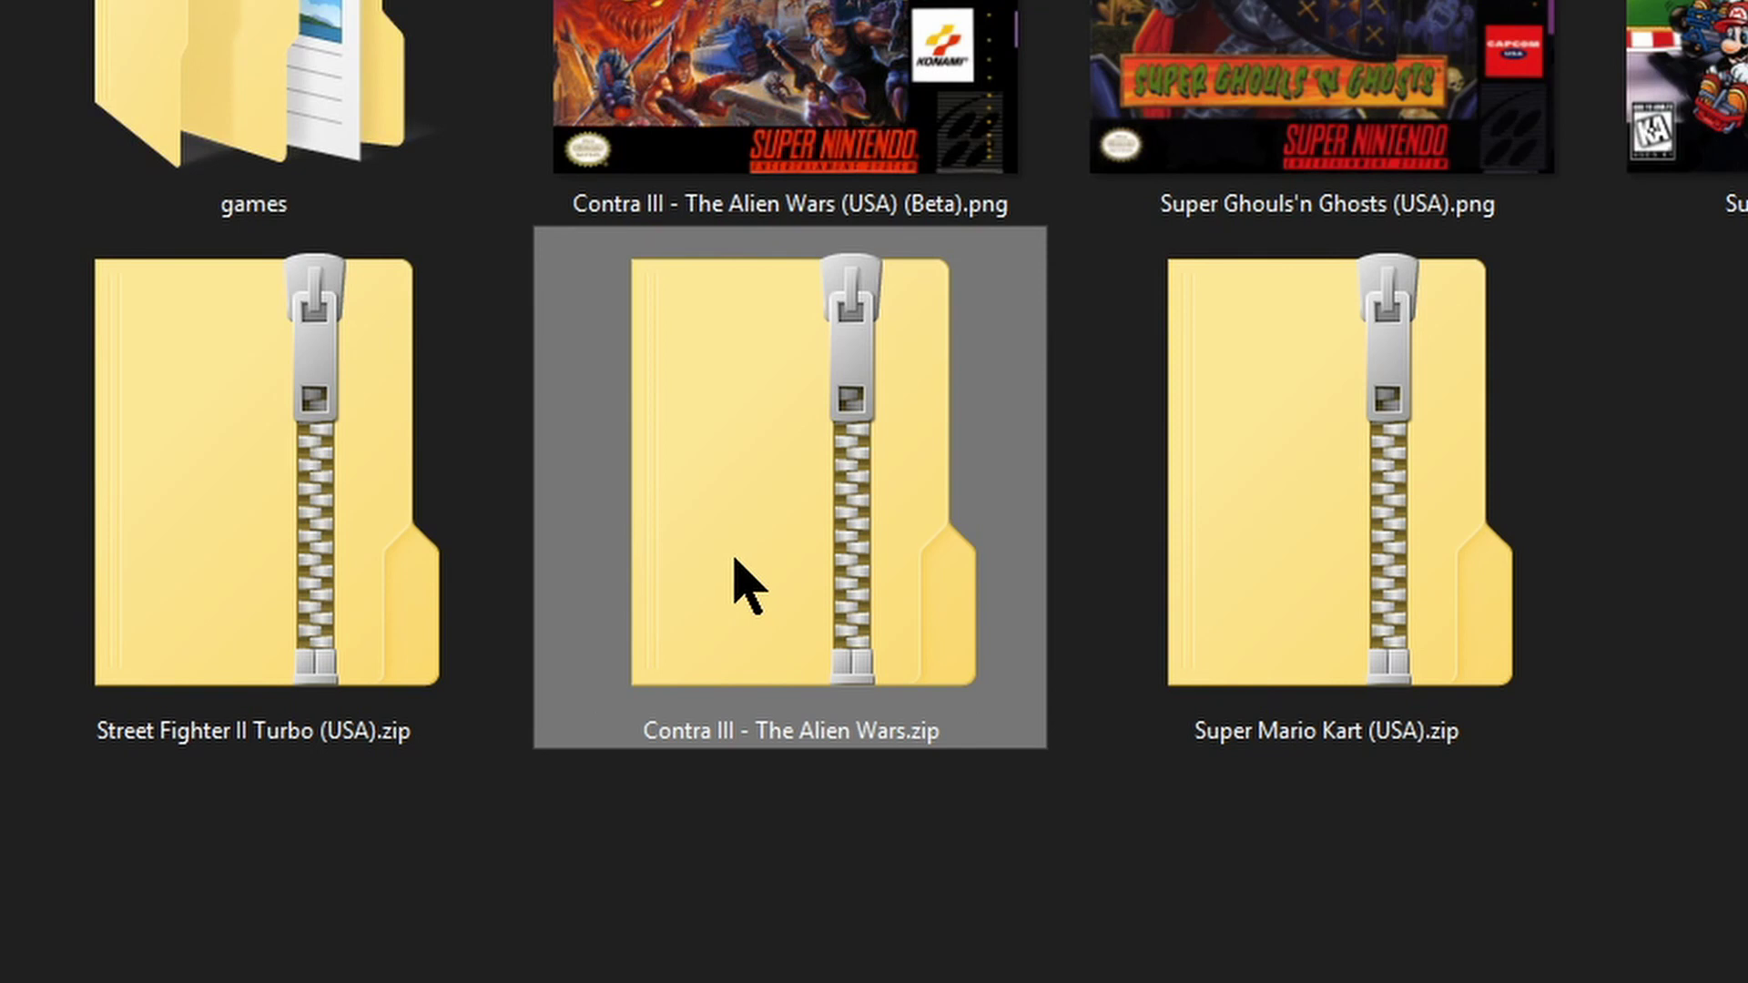
Rename the Contra III box art image to Contra III - The Alien Wars.png so it matches its game archive.
key(F2)
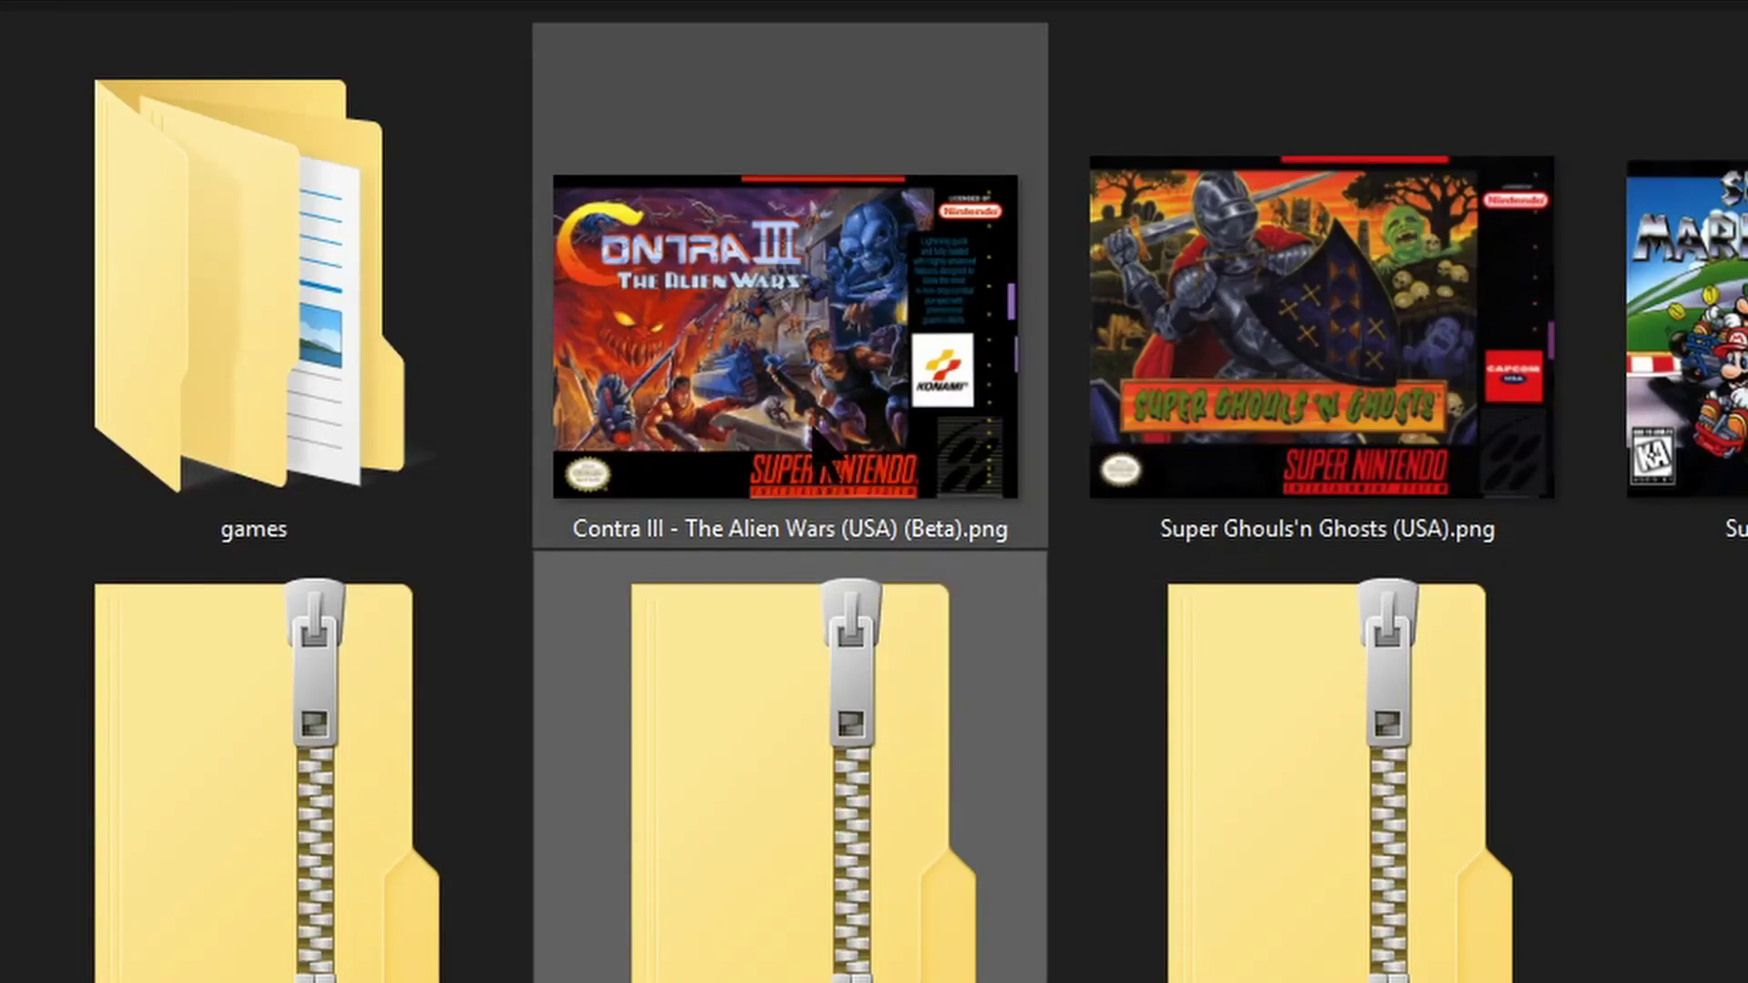
click(811, 420)
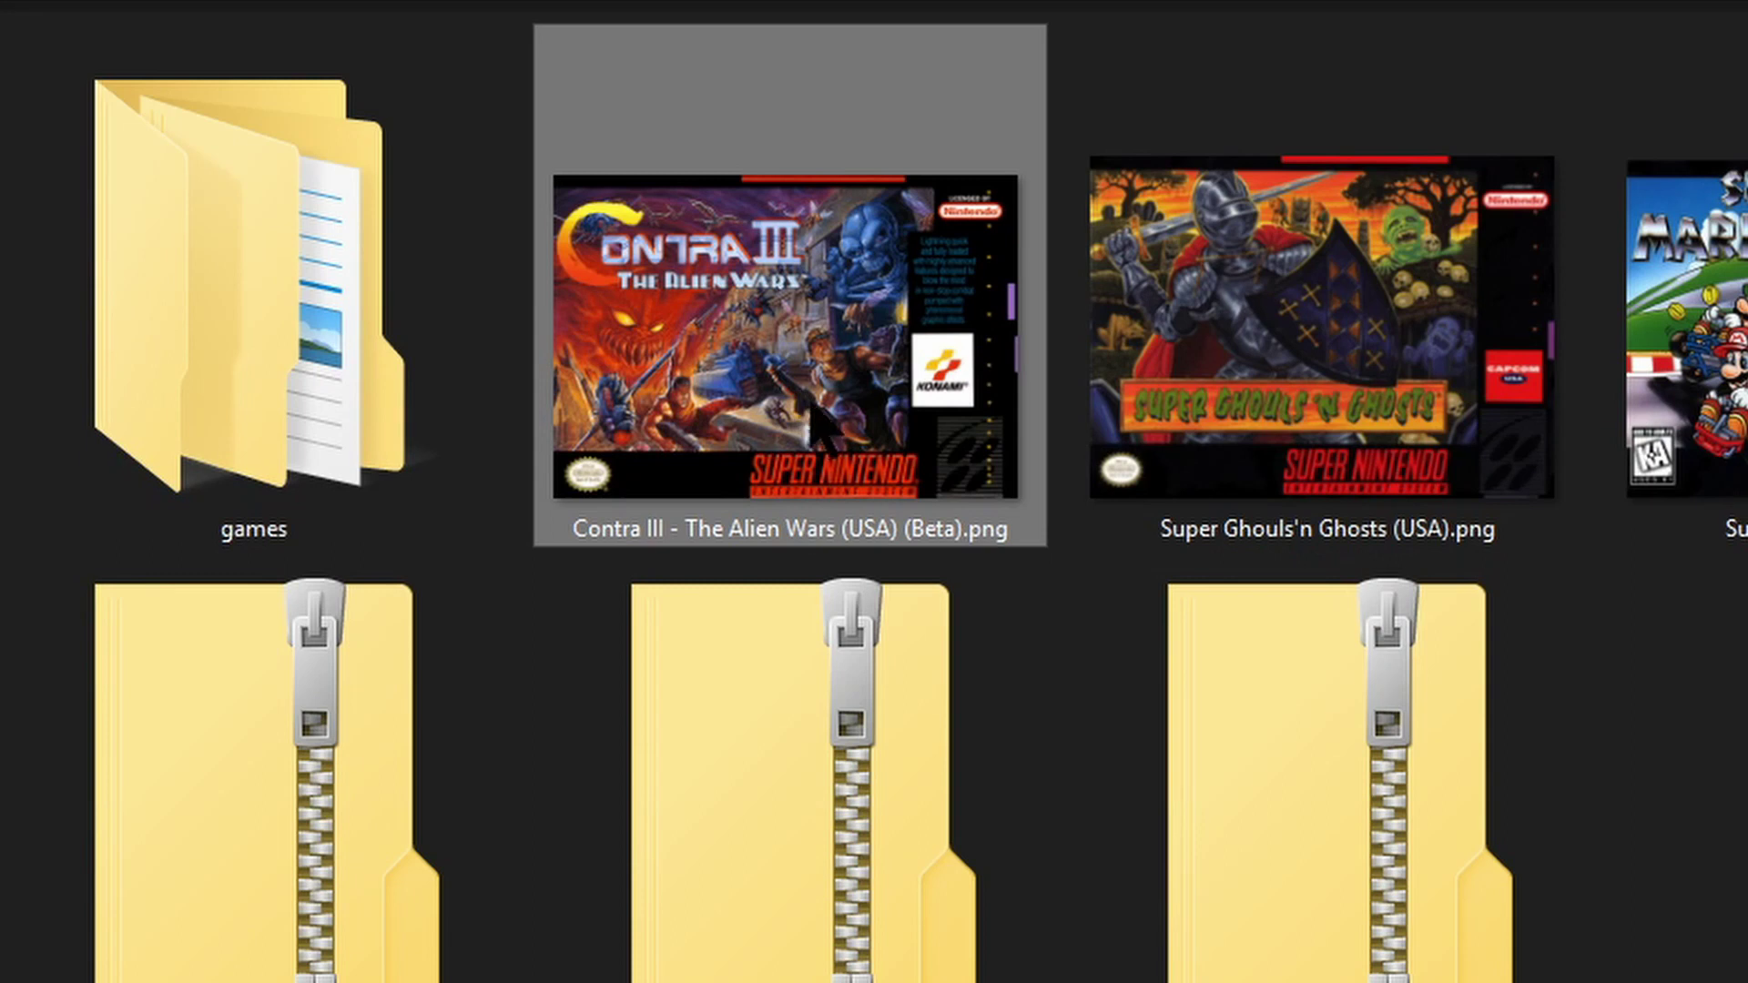
click(851, 664)
click(801, 409)
key(F2)
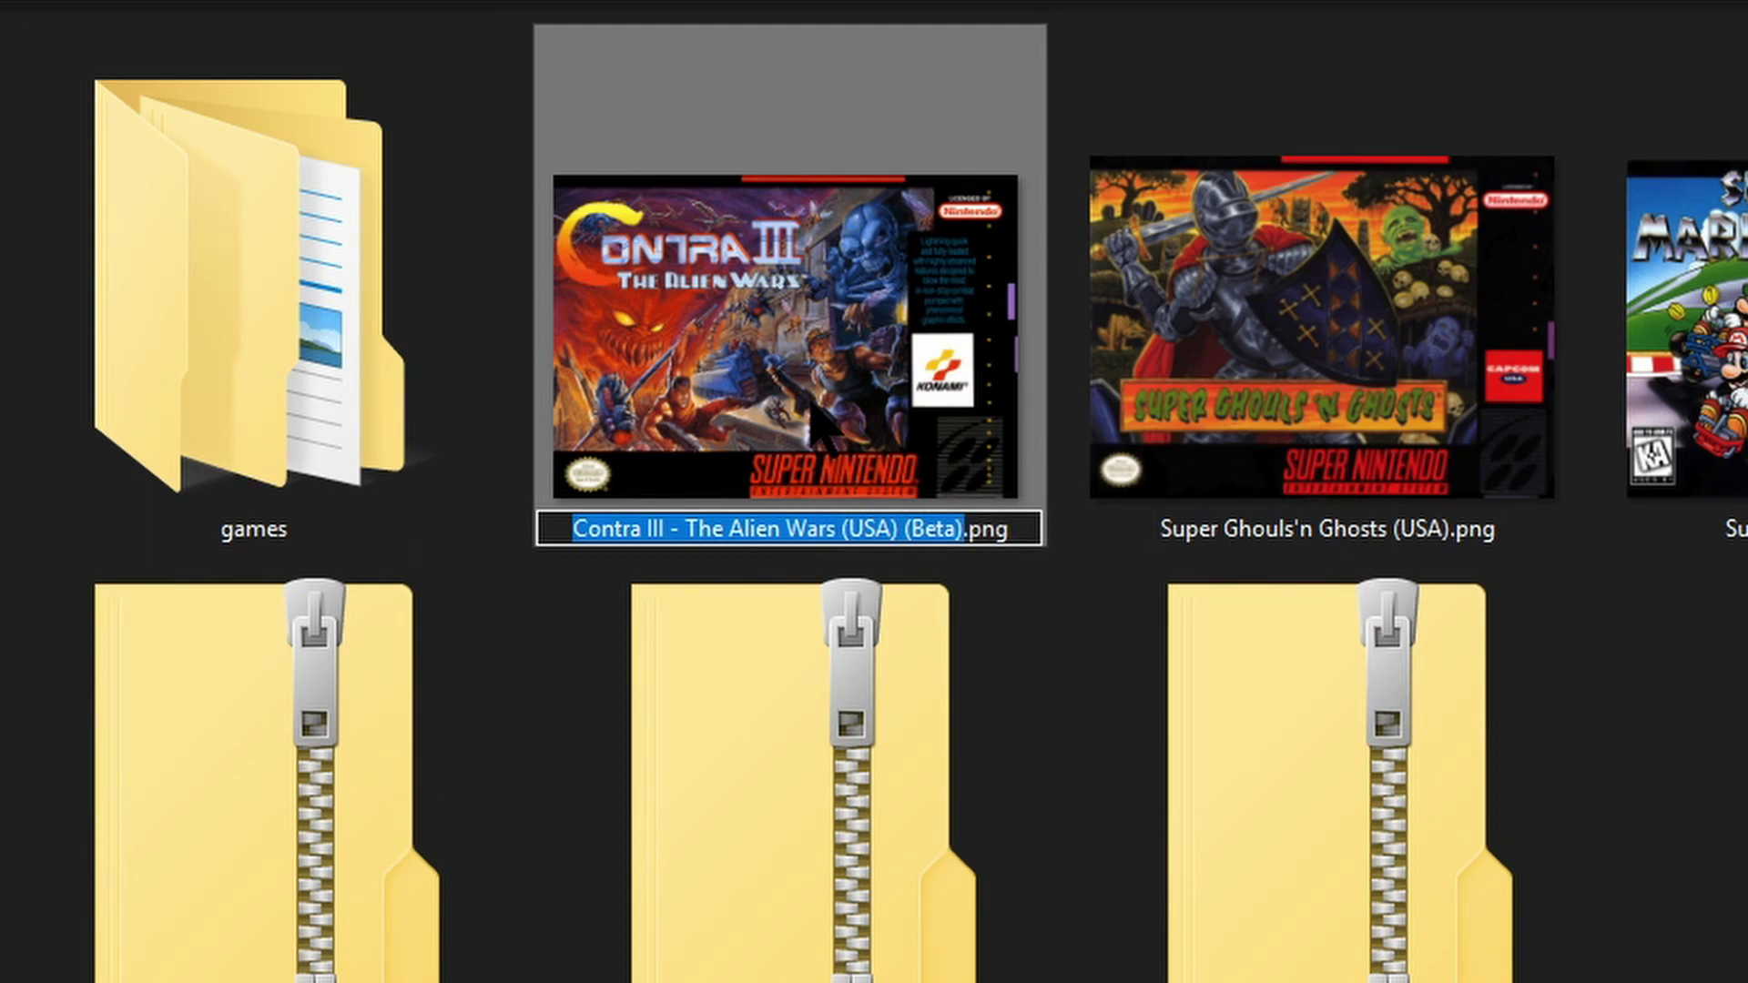
key(Right)
key(BackSpace)
key(BackSpace)
key(BackSpace)
key(BackSpace)
key(BackSpace)
key(BackSpace)
key(BackSpace)
key(BackSpace)
key(BackSpace)
key(BackSpace)
key(BackSpace)
key(BackSpace)
key(BackSpace)
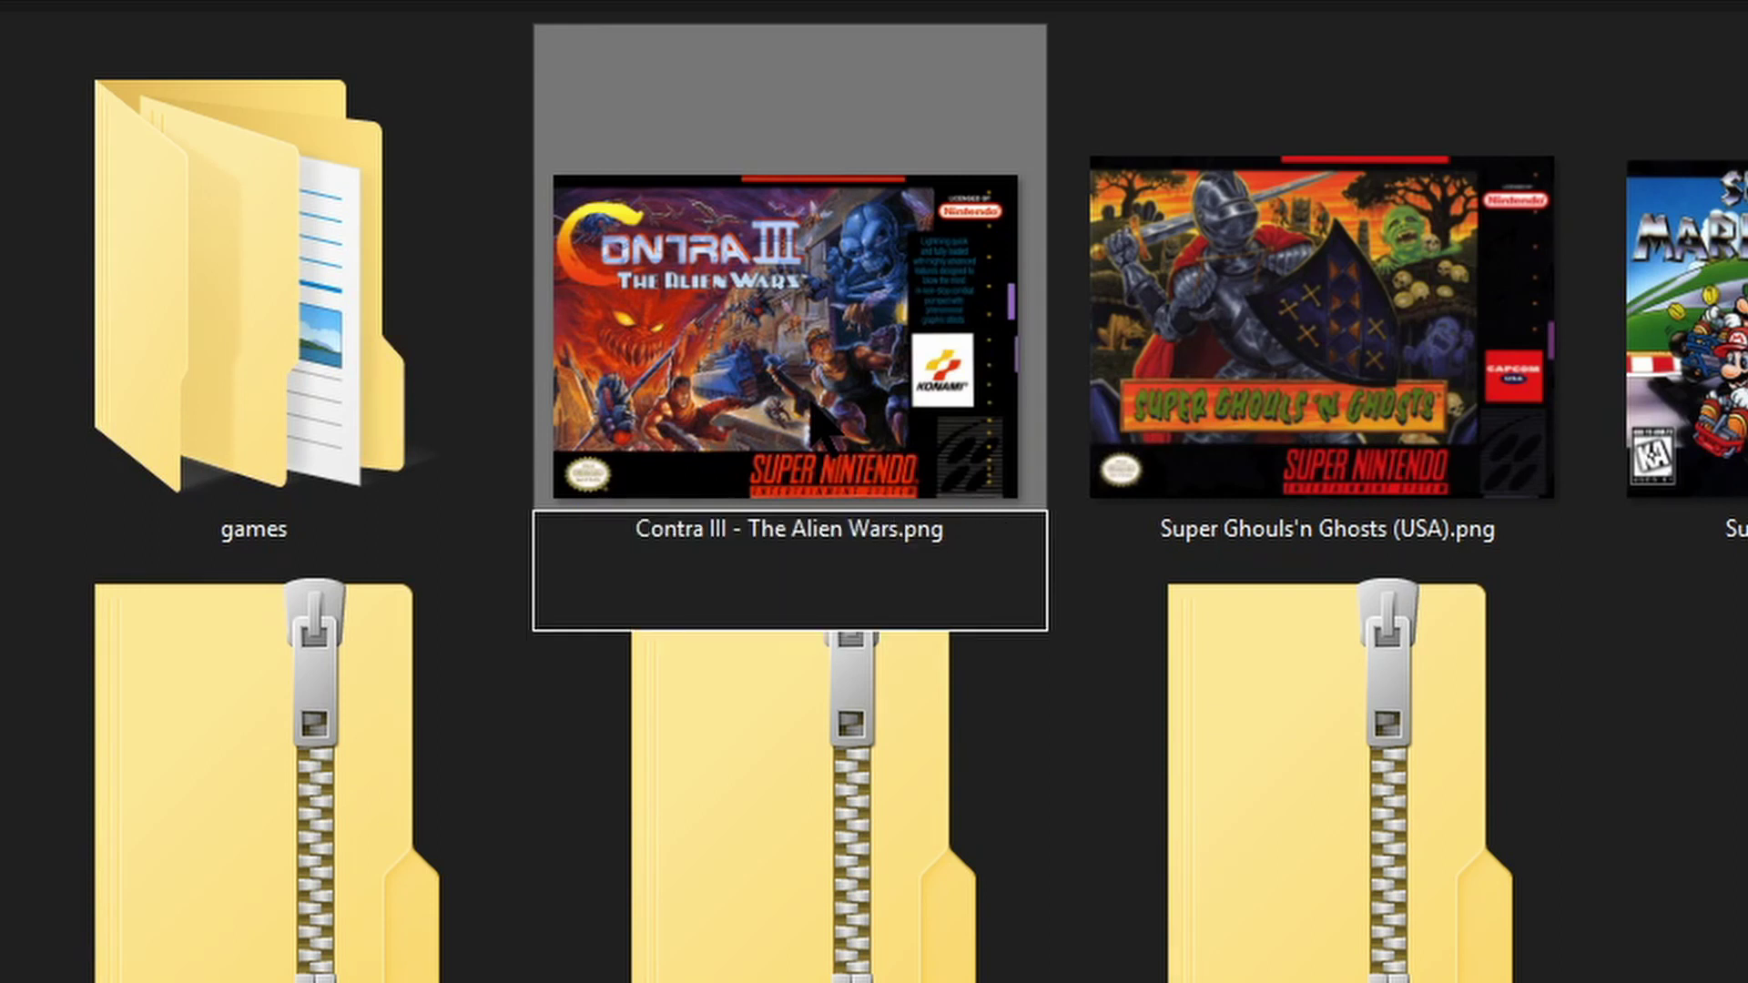
key(Return)
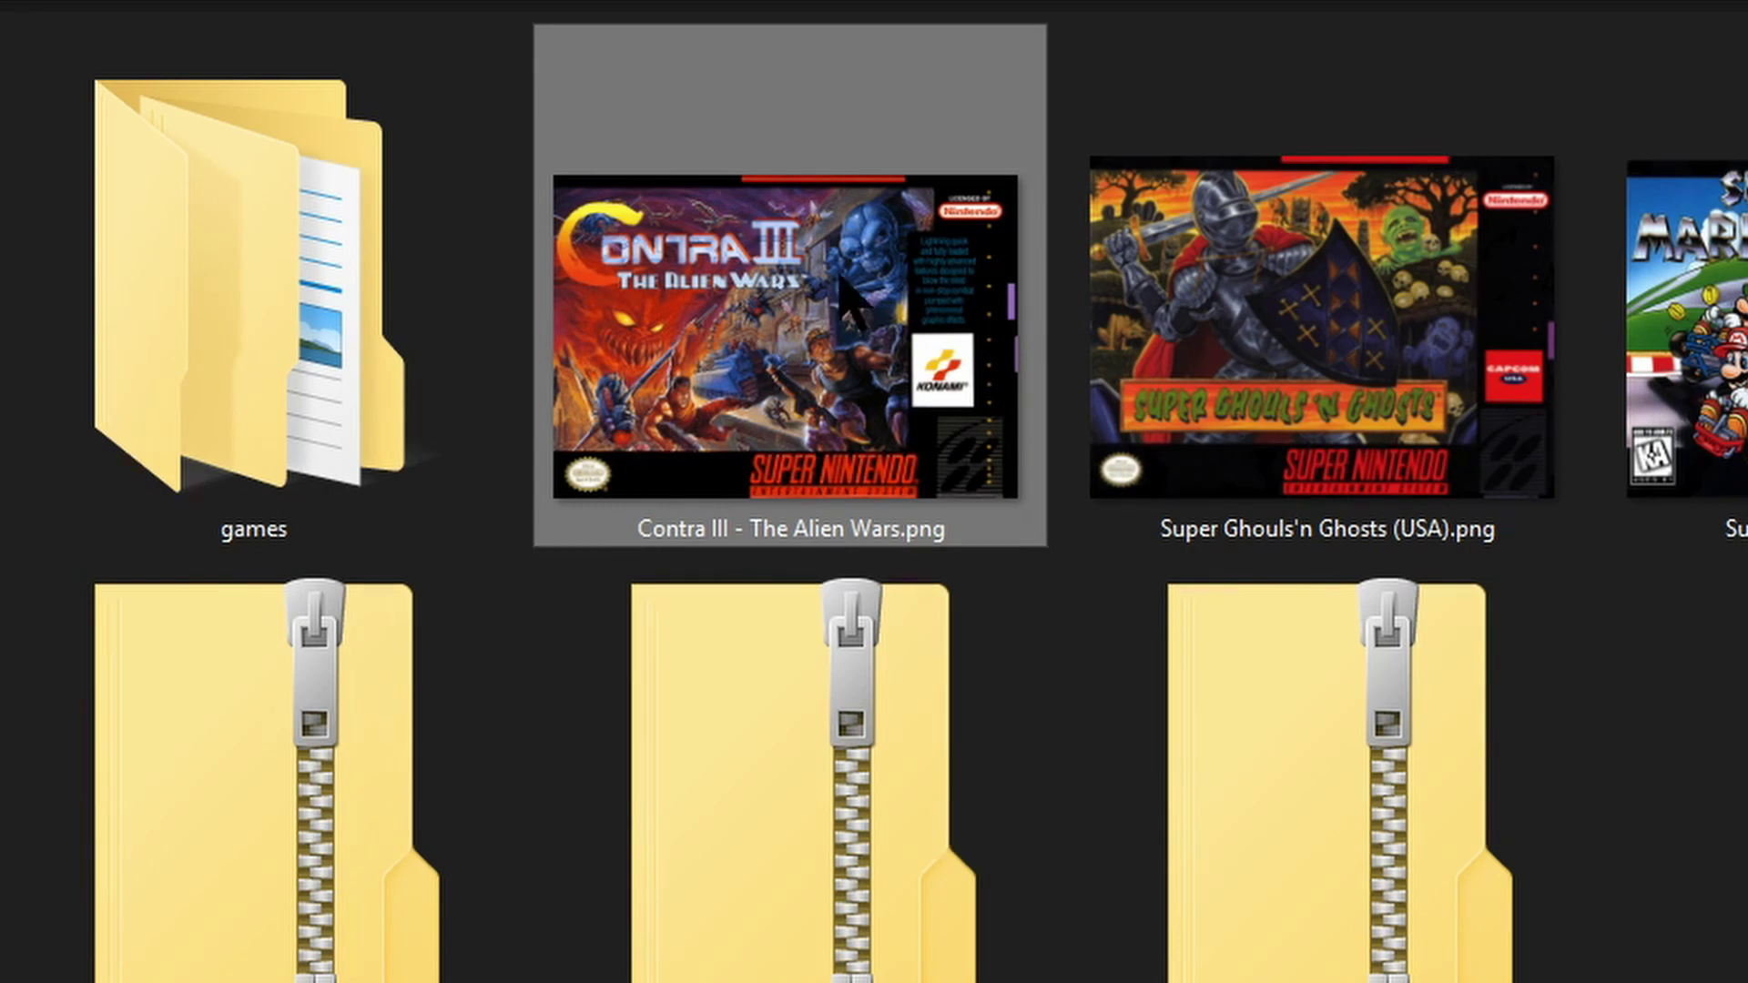
Move all the game zip files and box art images on USB Drive (F:) into the games folder and open it.
drag(1611, 738, 291, 332)
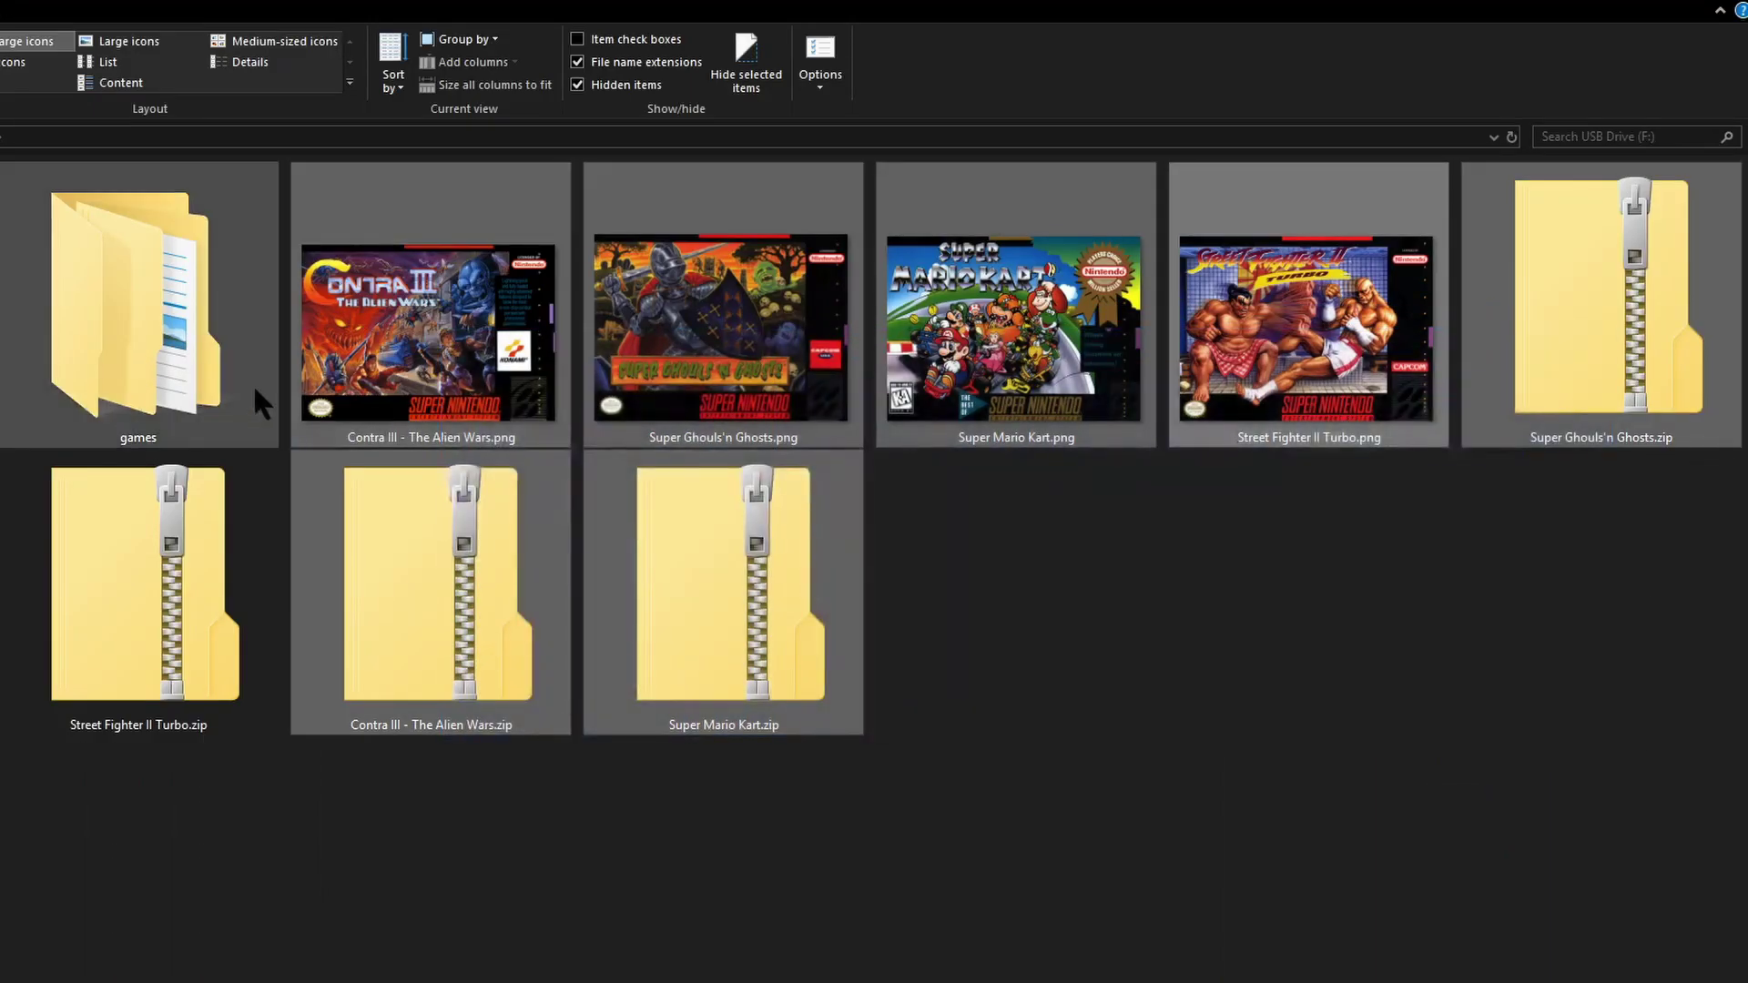
drag(414, 337, 123, 336)
drag(418, 347, 125, 364)
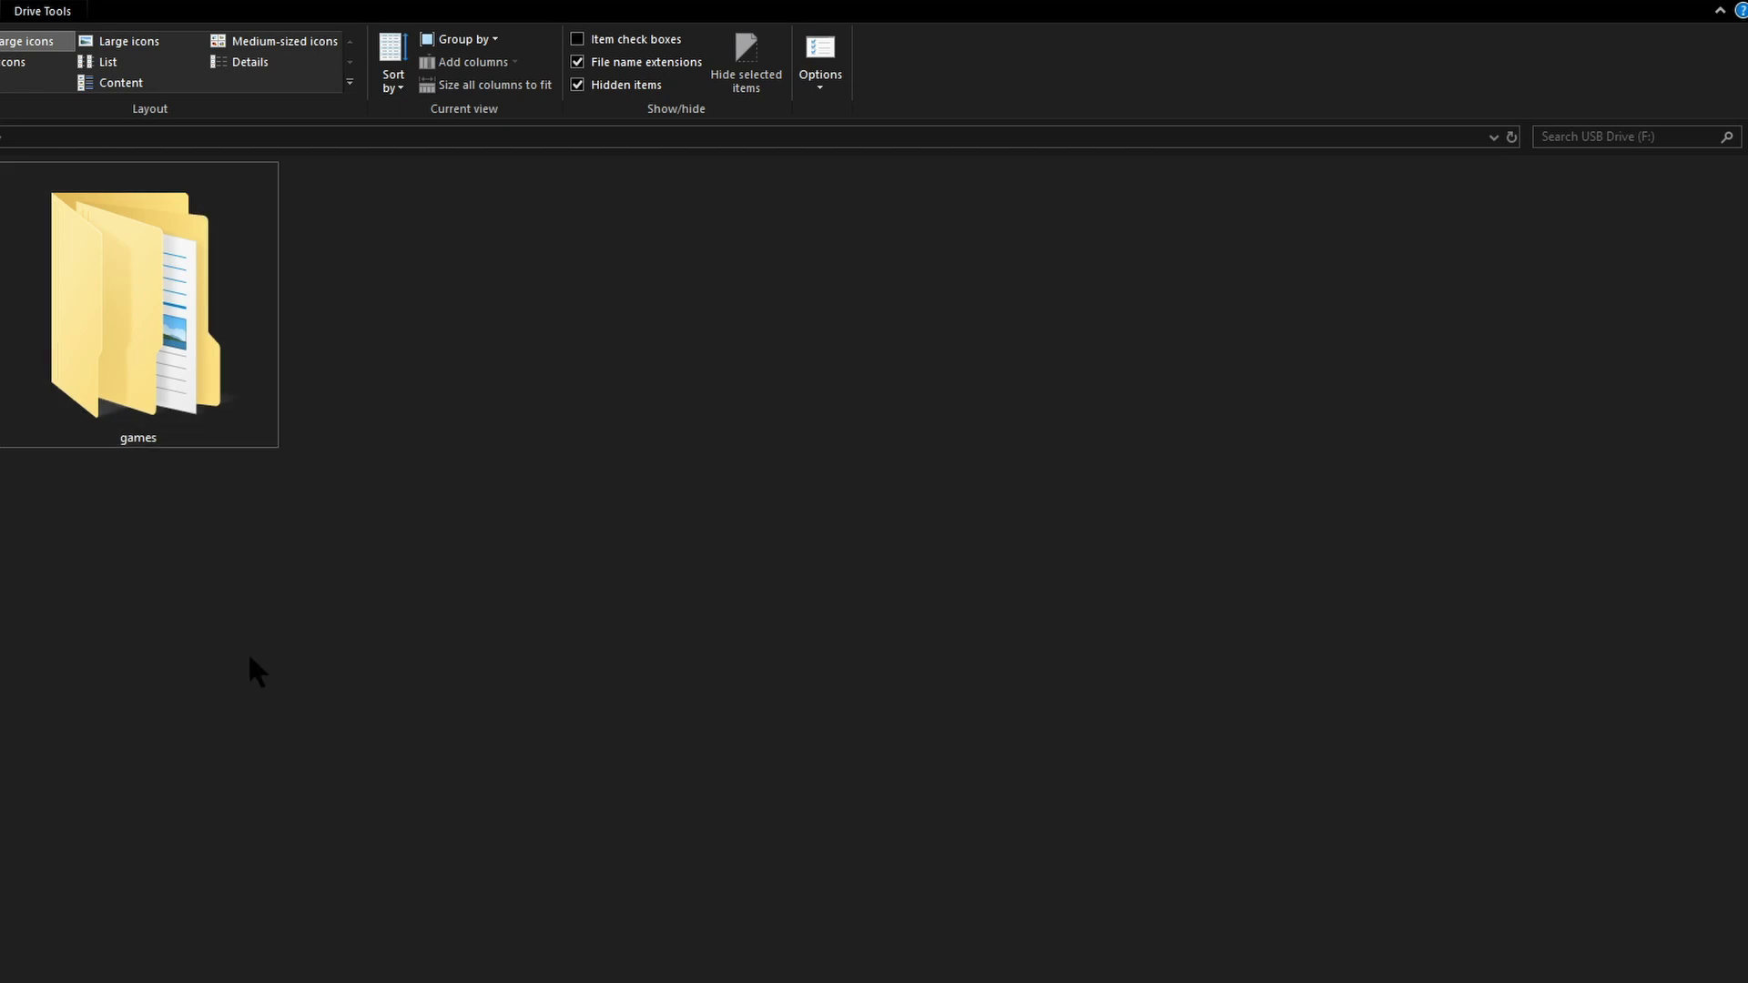
double_click(136, 300)
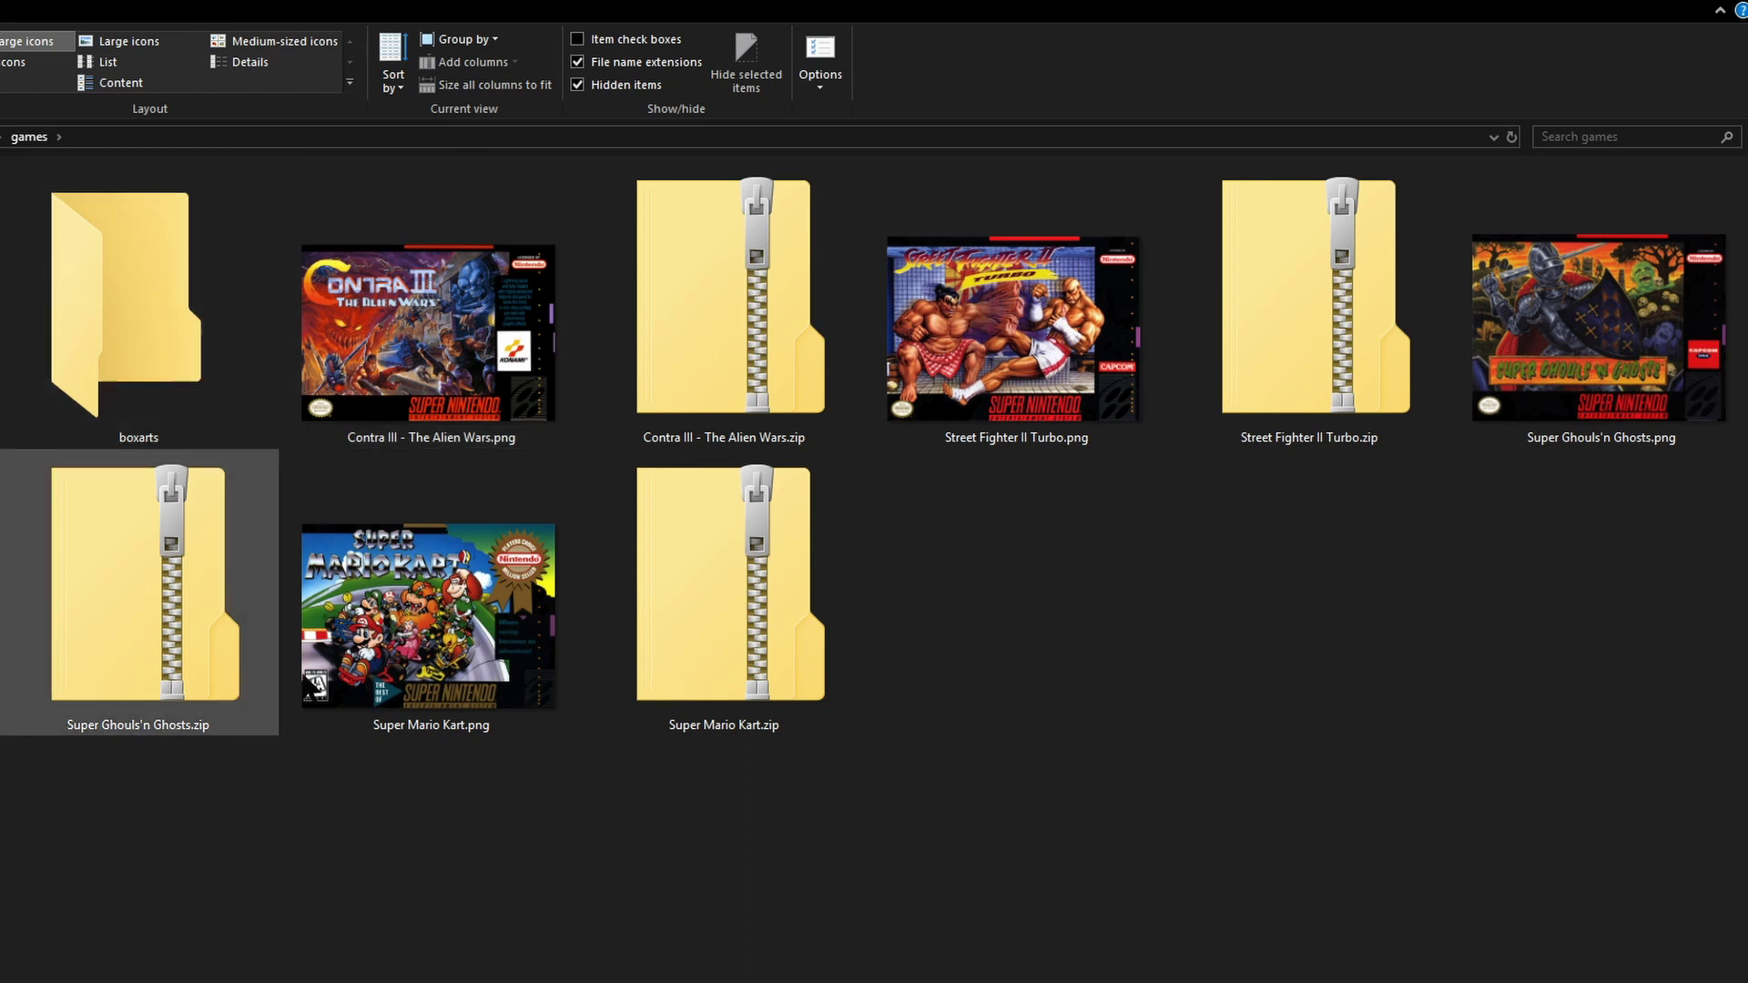
Move the four box art PNG images from the games folder into its boxarts folder and open that folder.
drag(428, 381, 128, 288)
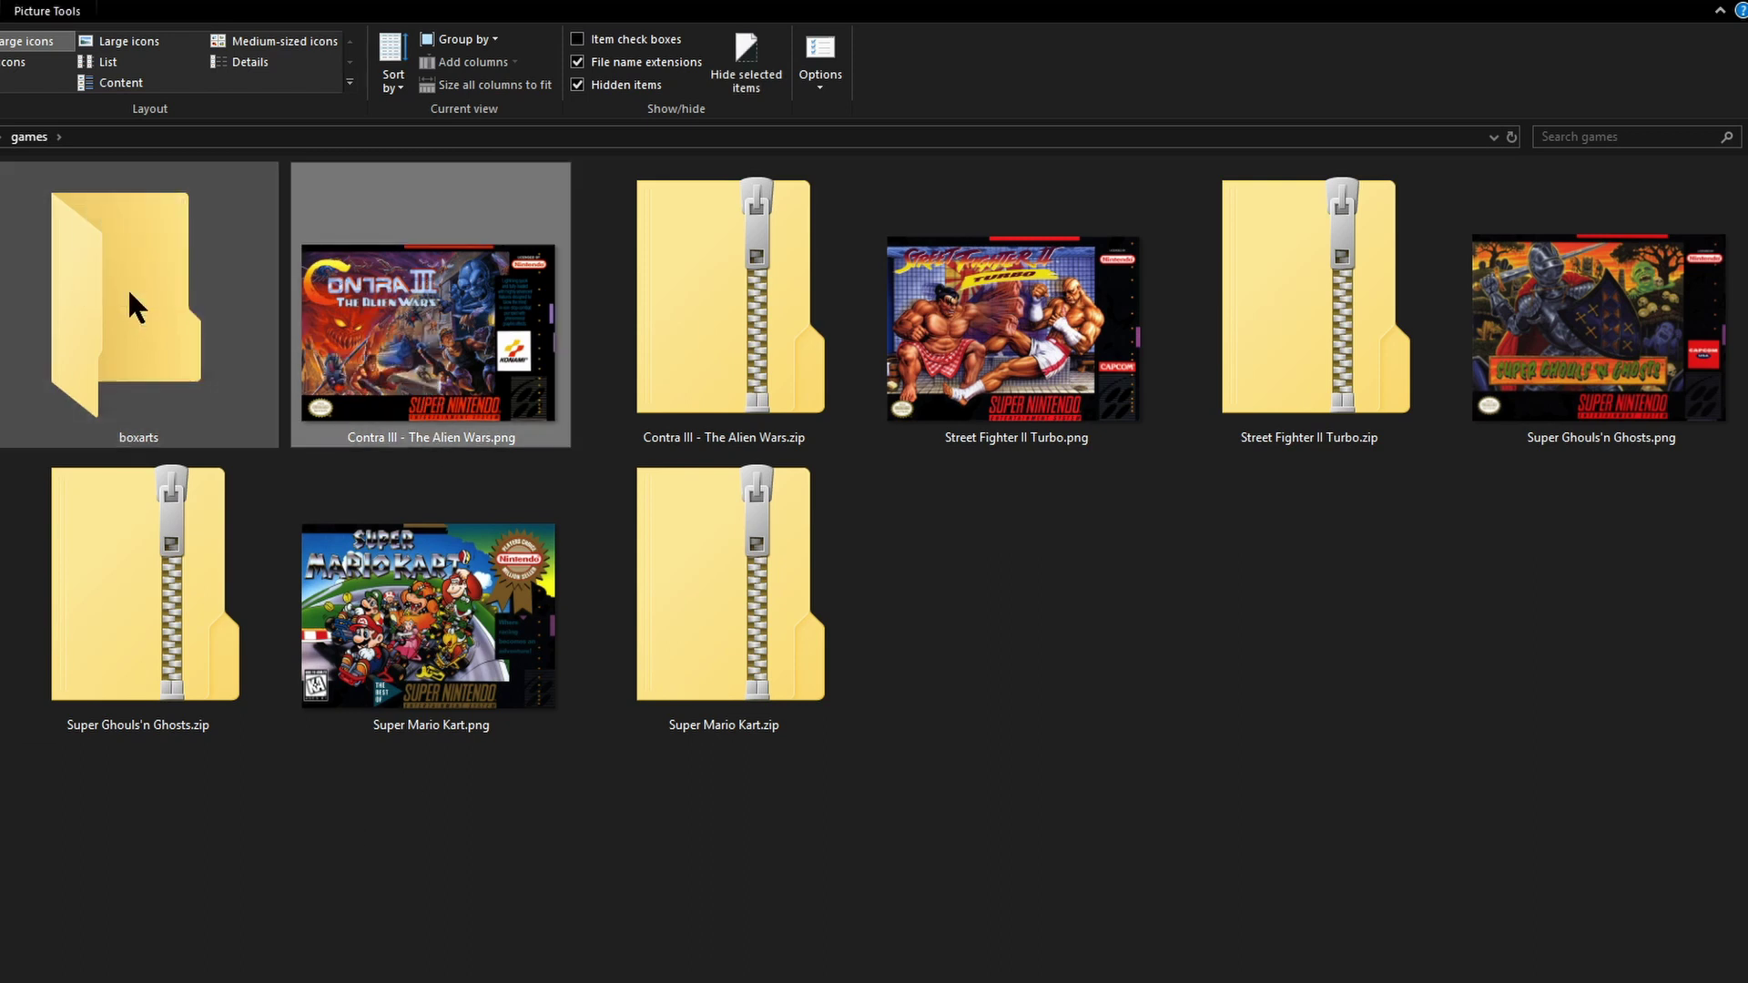
drag(706, 372, 107, 338)
drag(1011, 364, 102, 337)
drag(1306, 327, 122, 351)
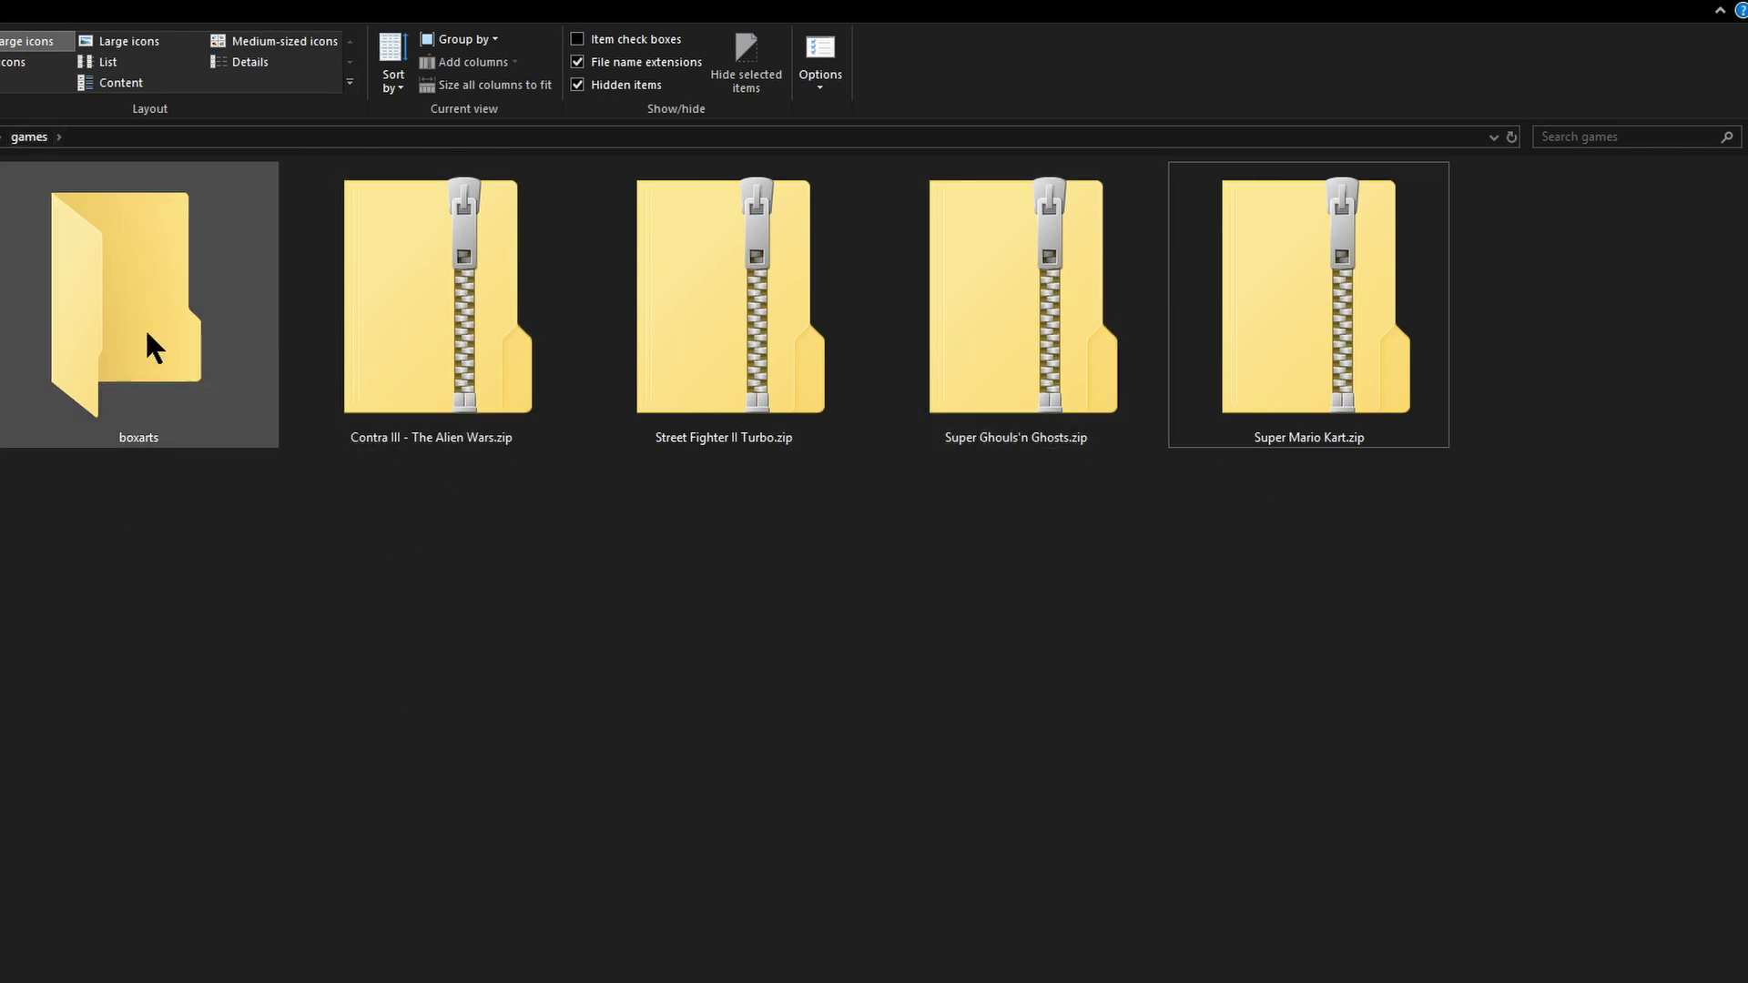
click(121, 311)
double_click(121, 312)
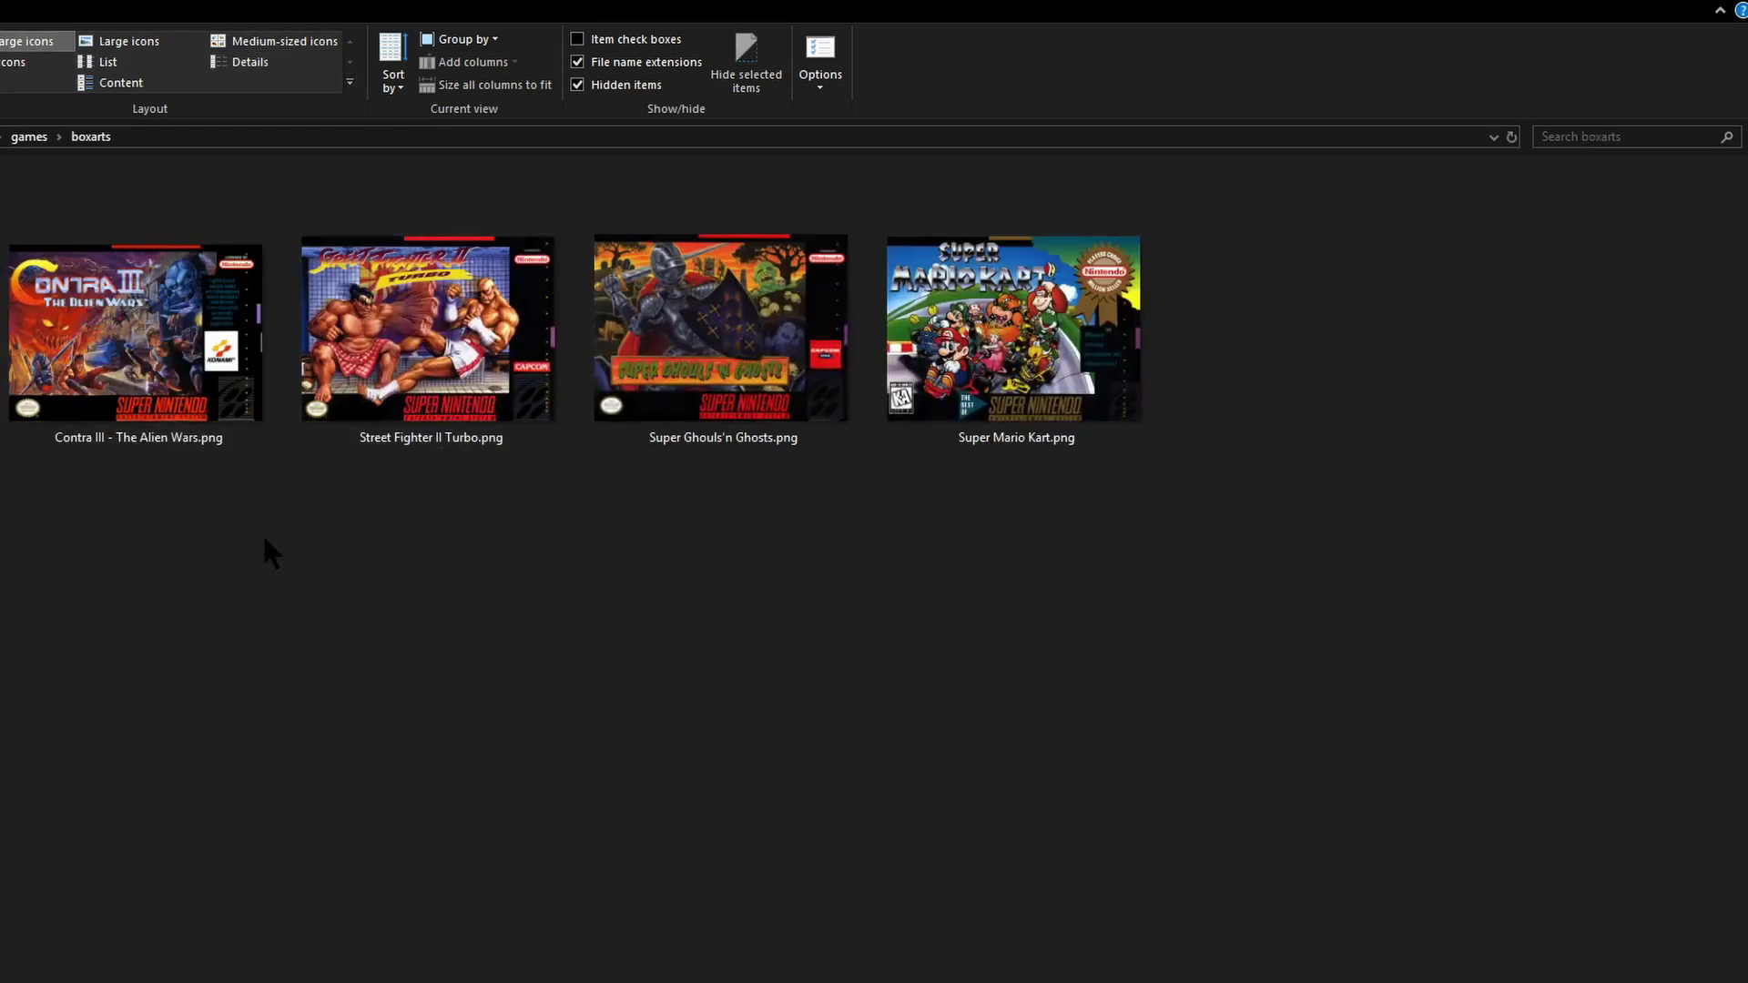
Leave the boxarts folder and safely eject the TransMemory USB drive (F:).
key(alt+Left)
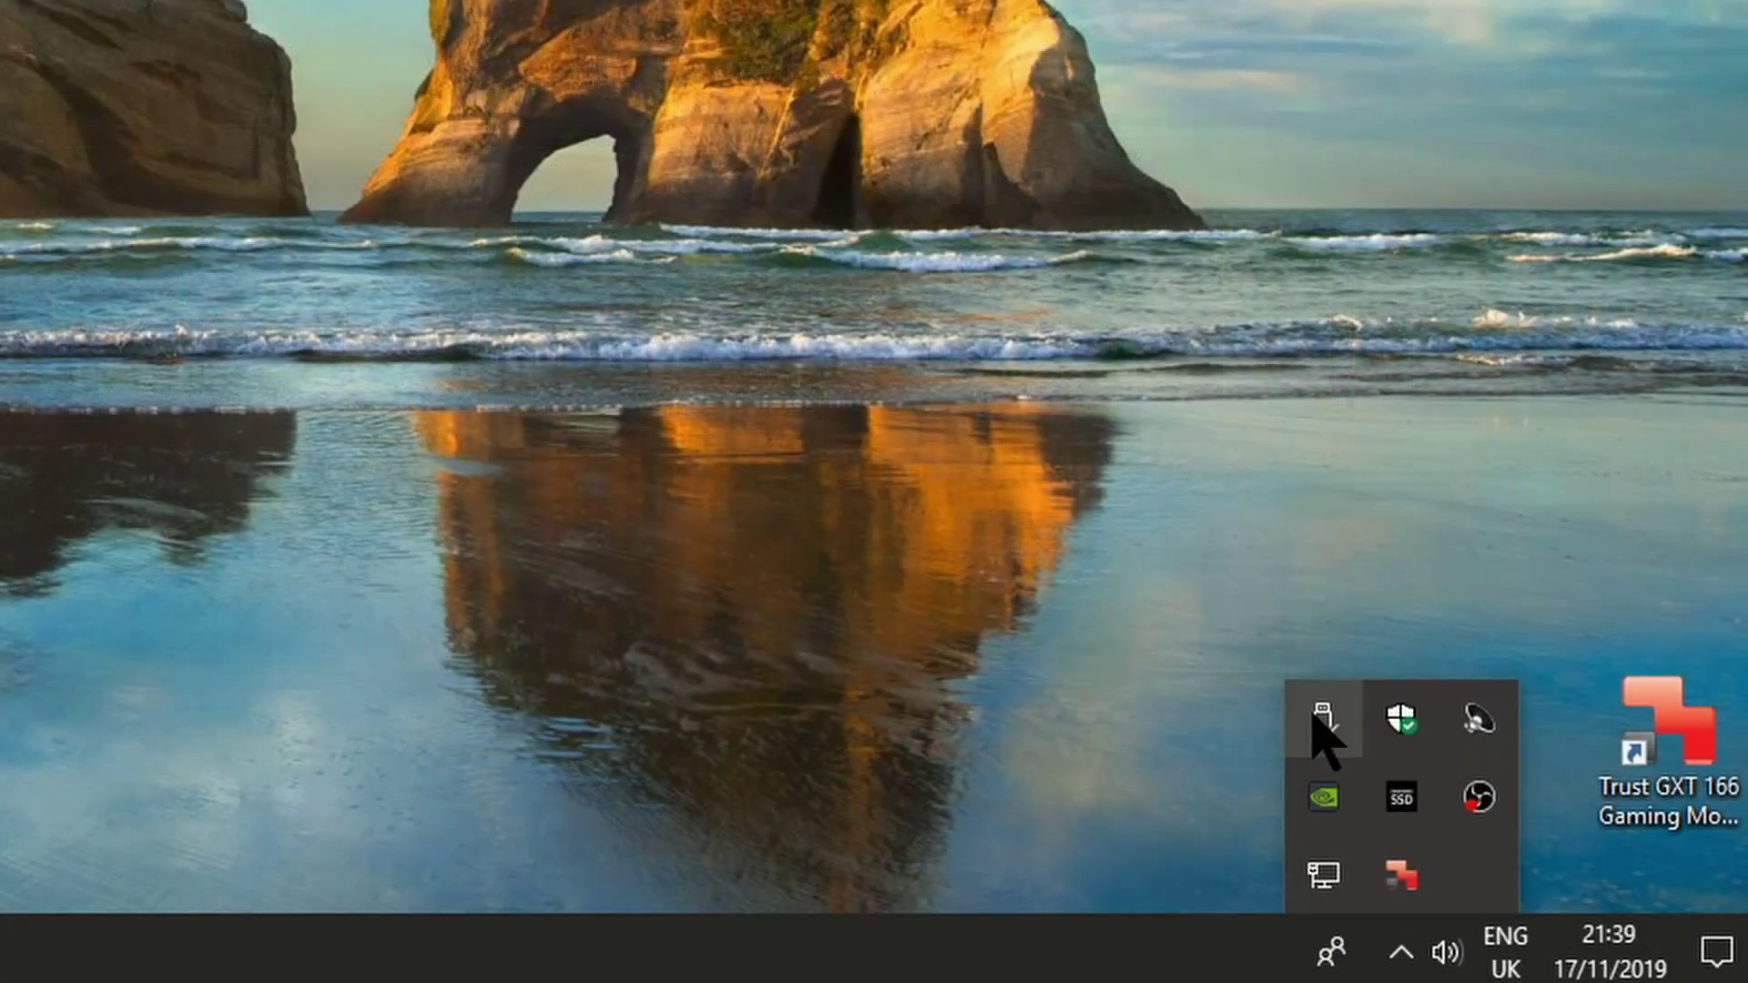
right_click(1320, 714)
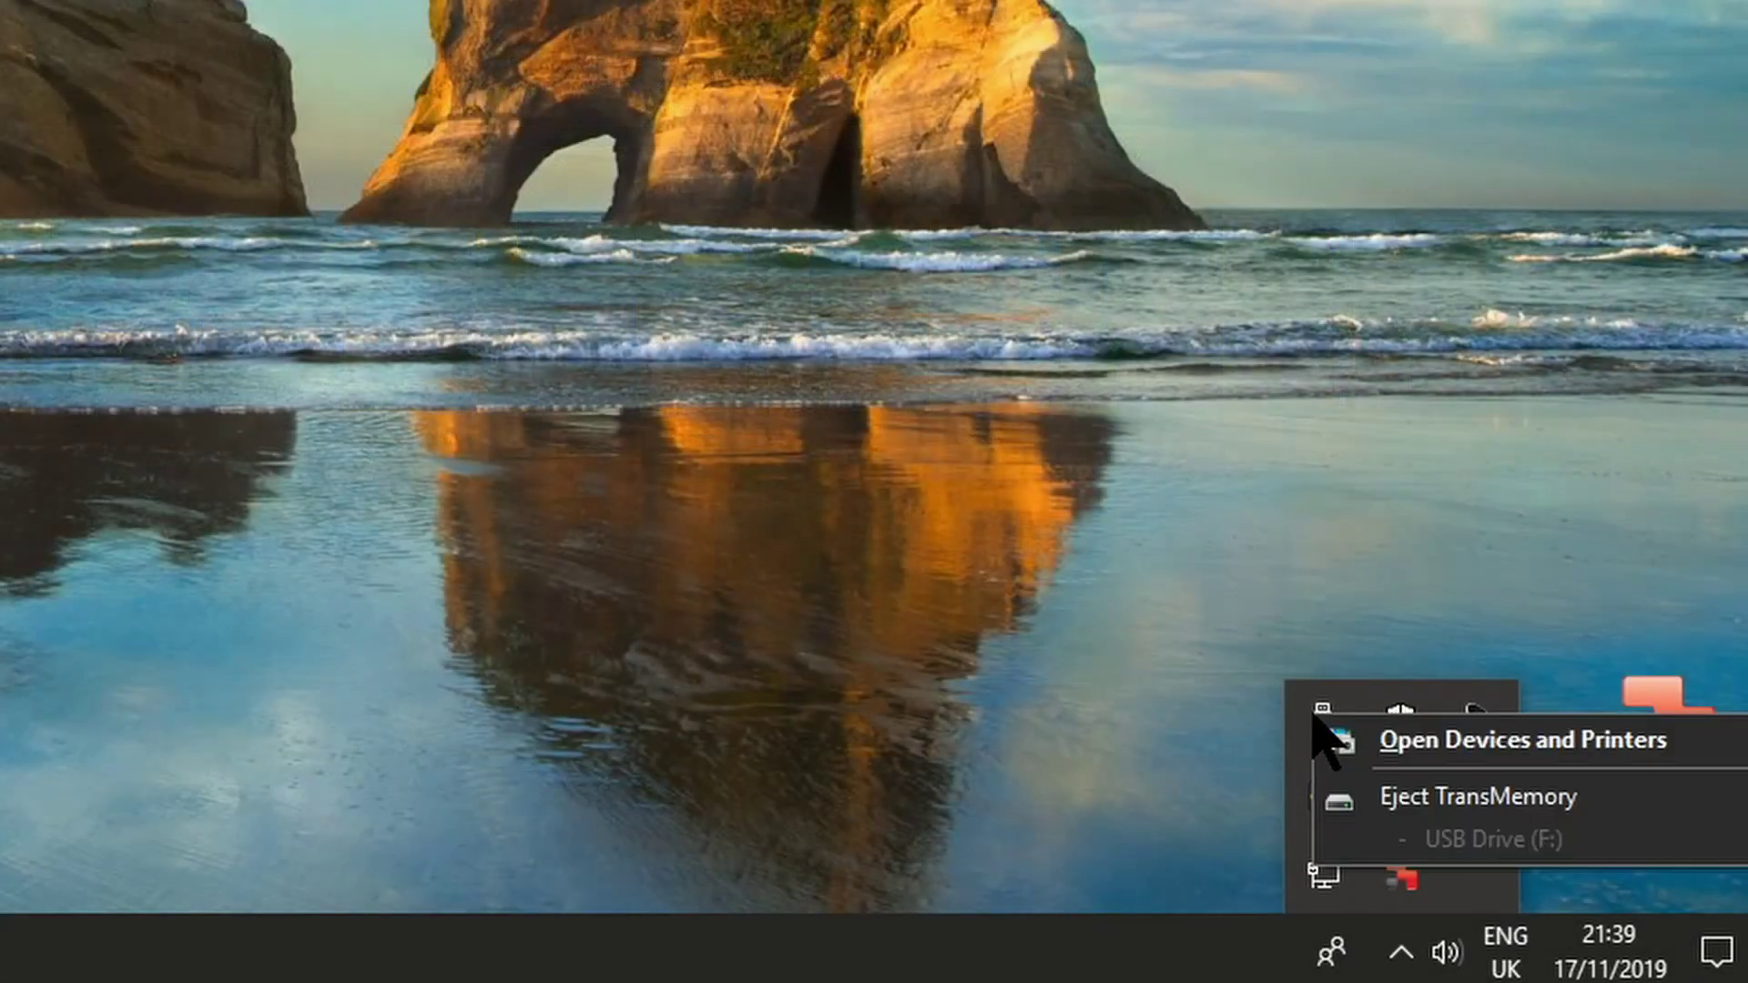
click(1423, 806)
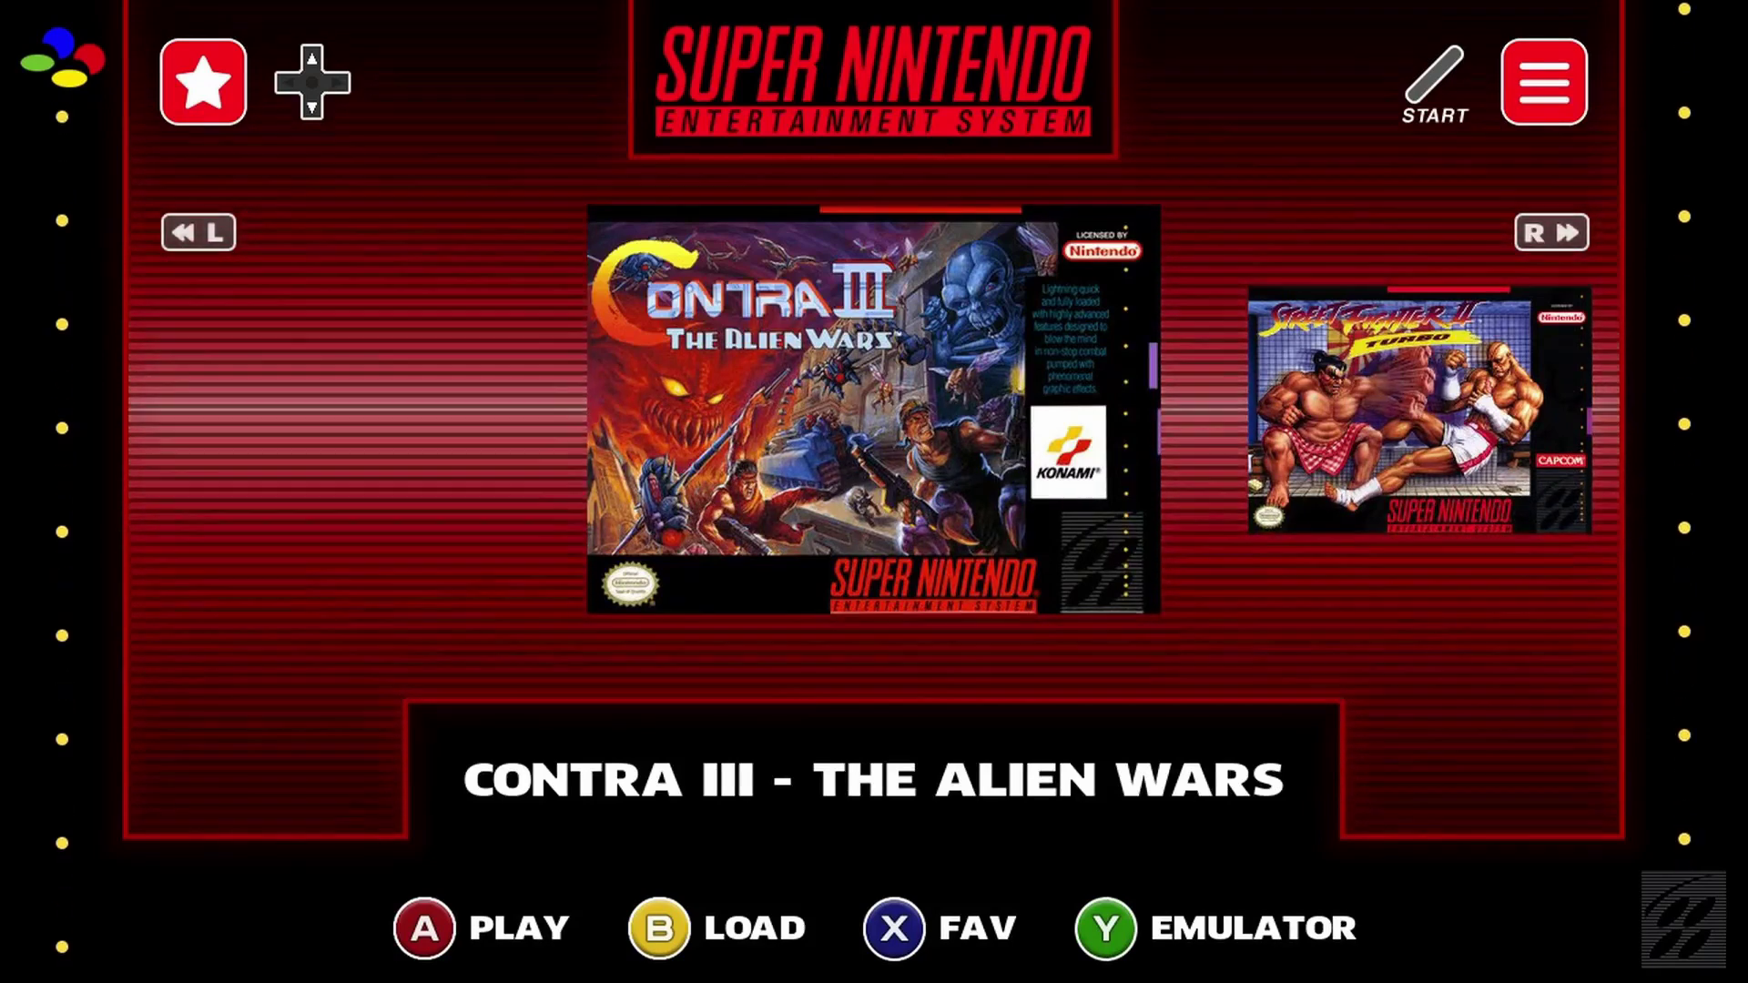
Browse the Super Nintendo game carousel from Contra III to Super Mario Kart and back to check the added games and box art.
key(Right)
key(Right)
key(Right)
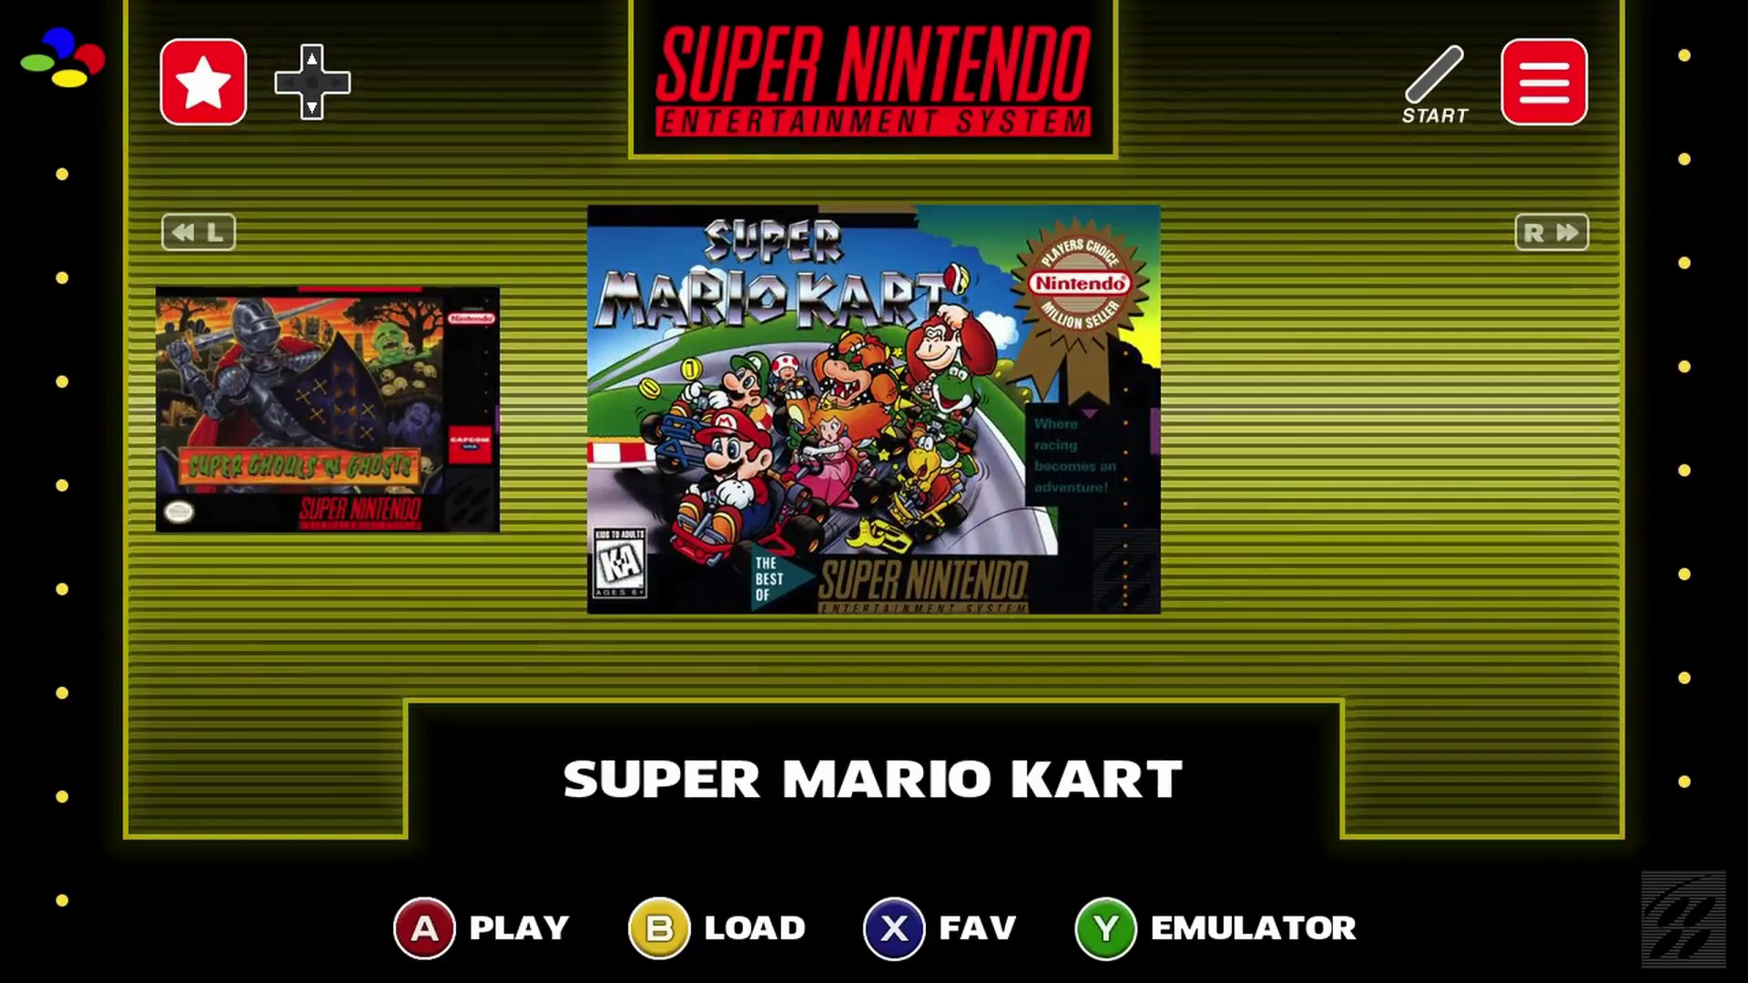
key(Left)
key(Left)
key(Left)
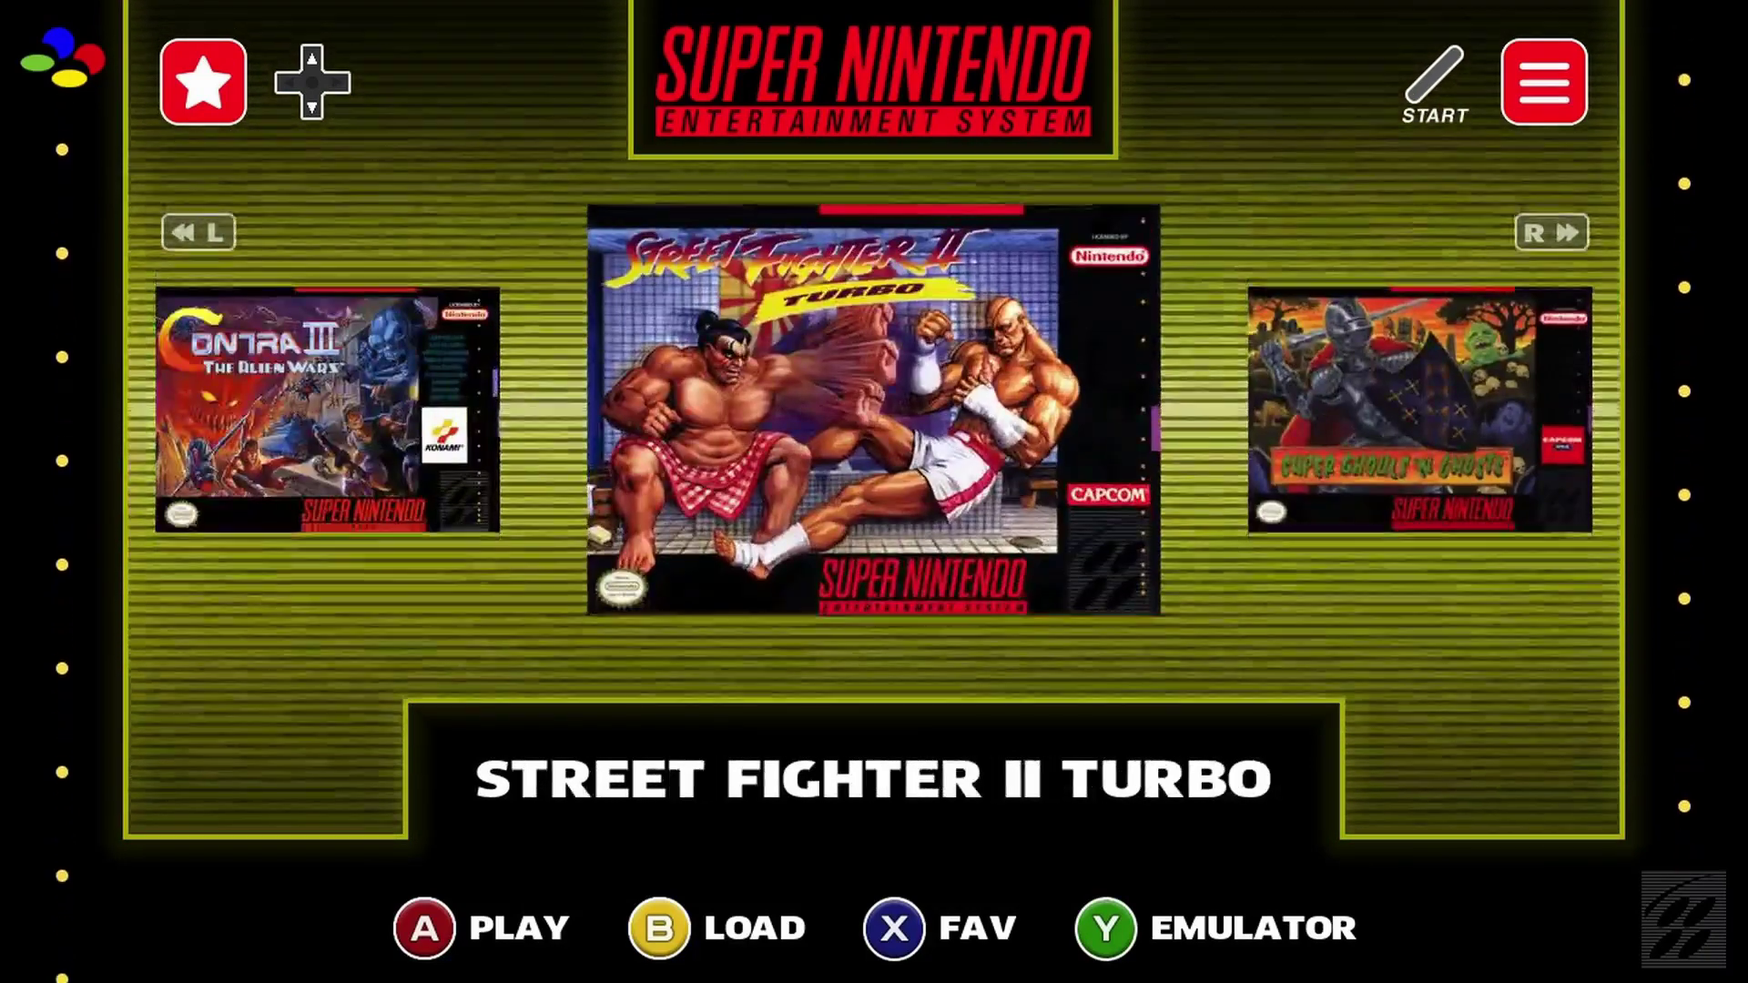
key(Right)
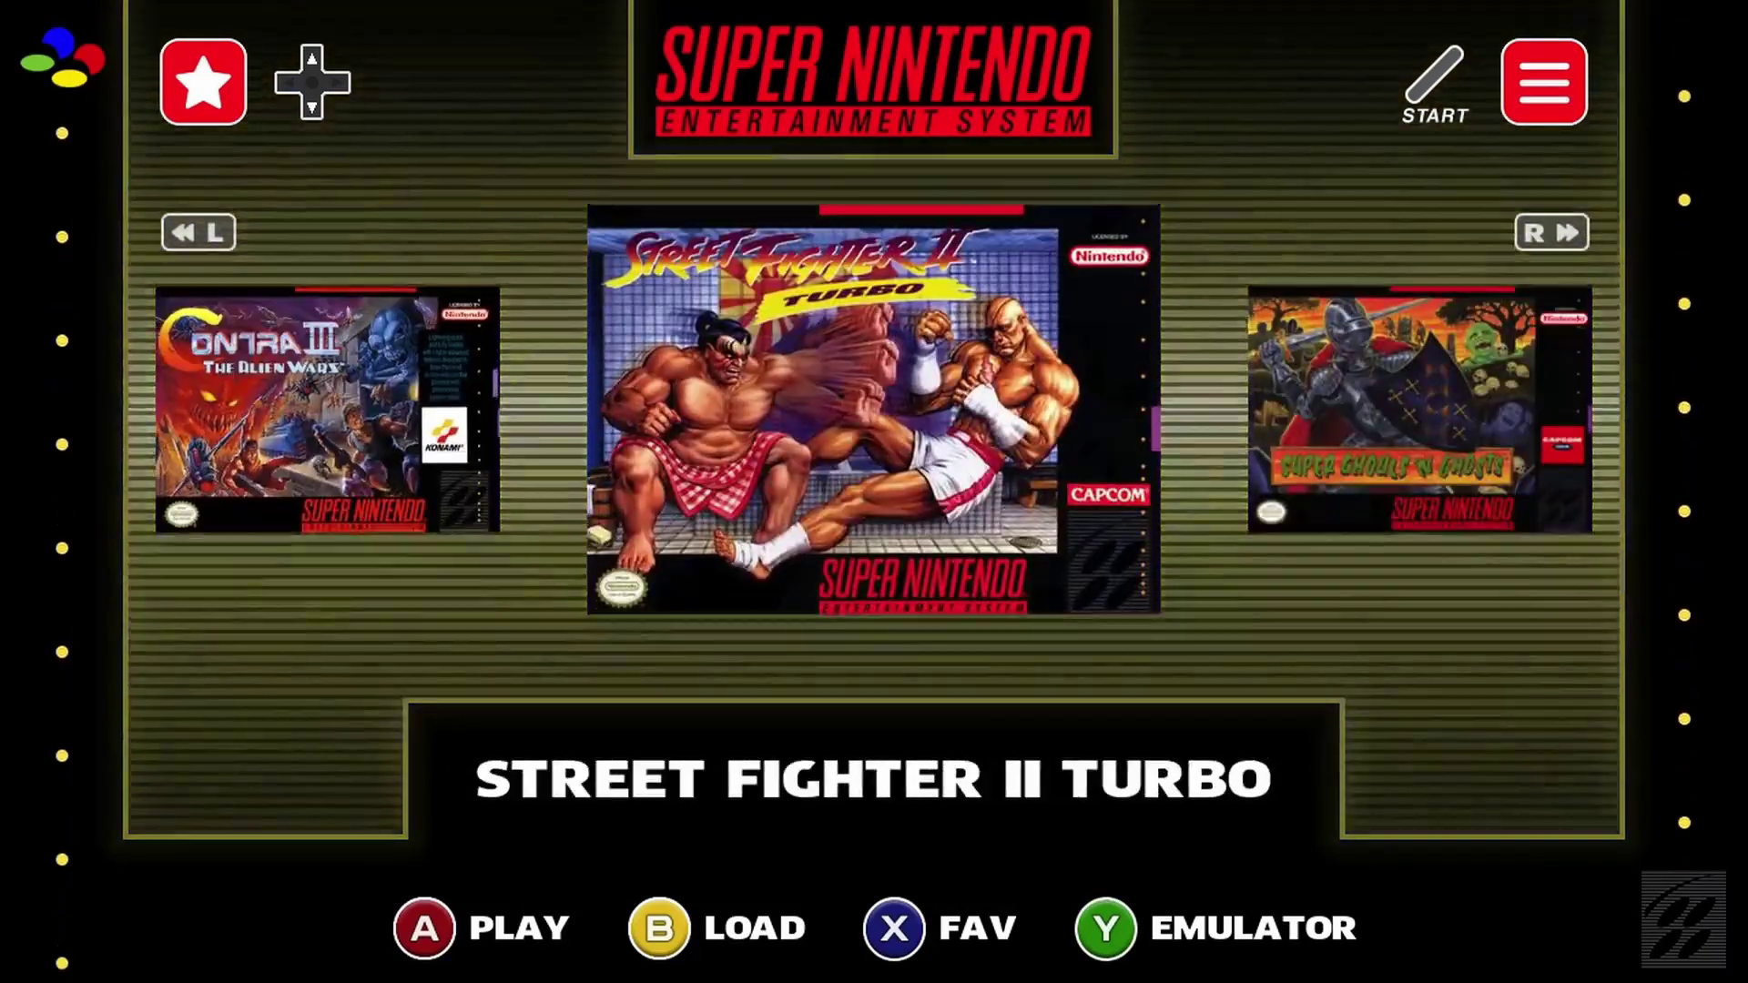